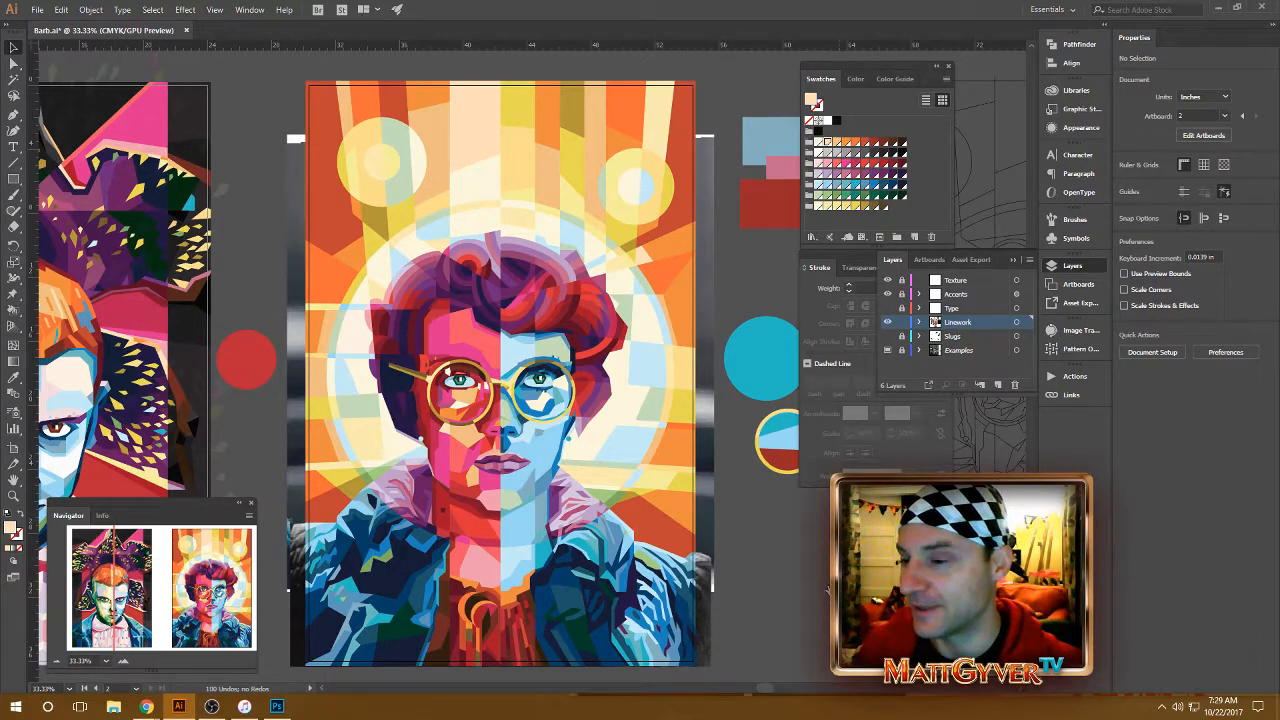
Examine the two poster artboards and the linework copy beside them in the Barb document
left_click_drag(827, 591, 403, 569)
left_click_drag(502, 592, 622, 432)
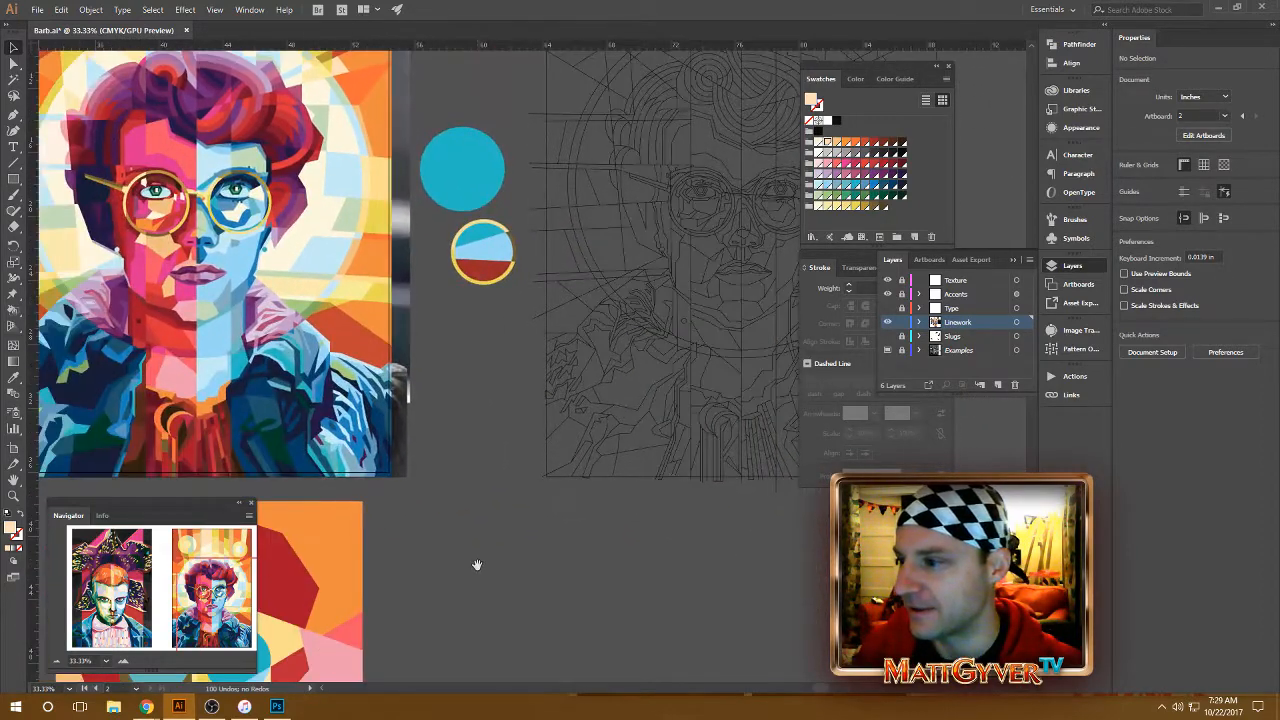
left_click_drag(571, 326, 407, 461)
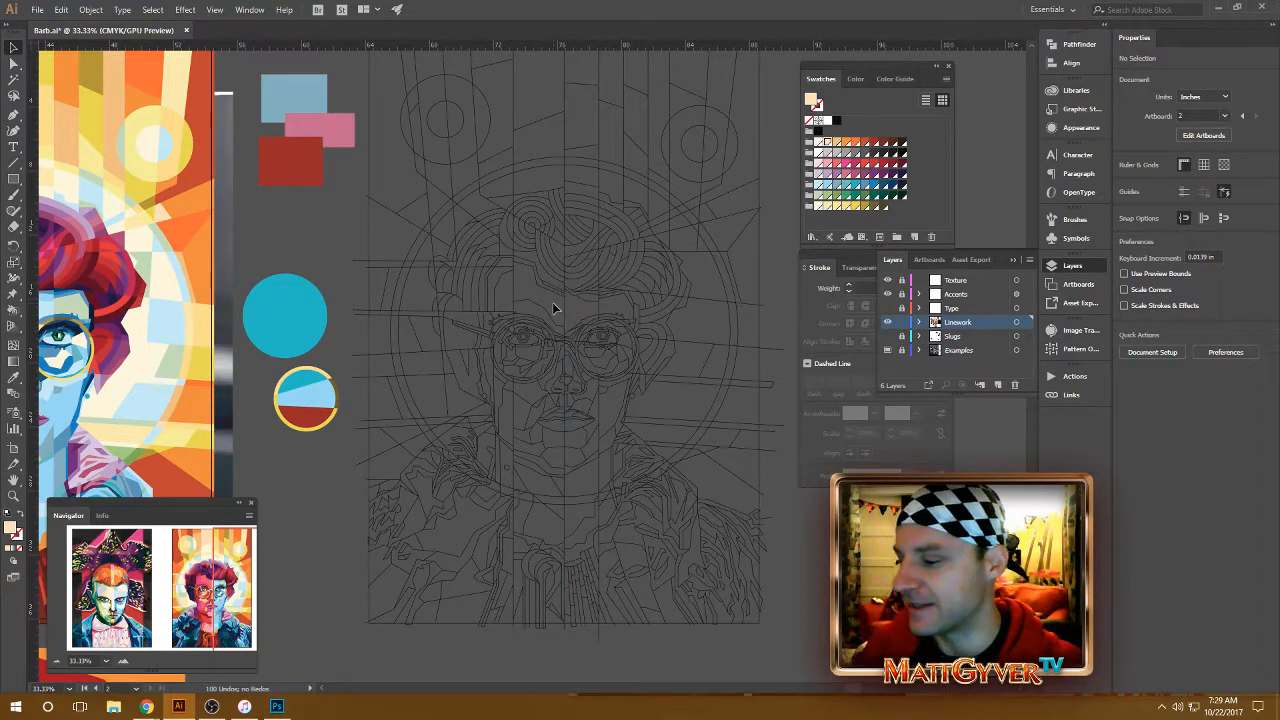
key("ctrl+y")
left_click_drag(205, 327, 697, 351)
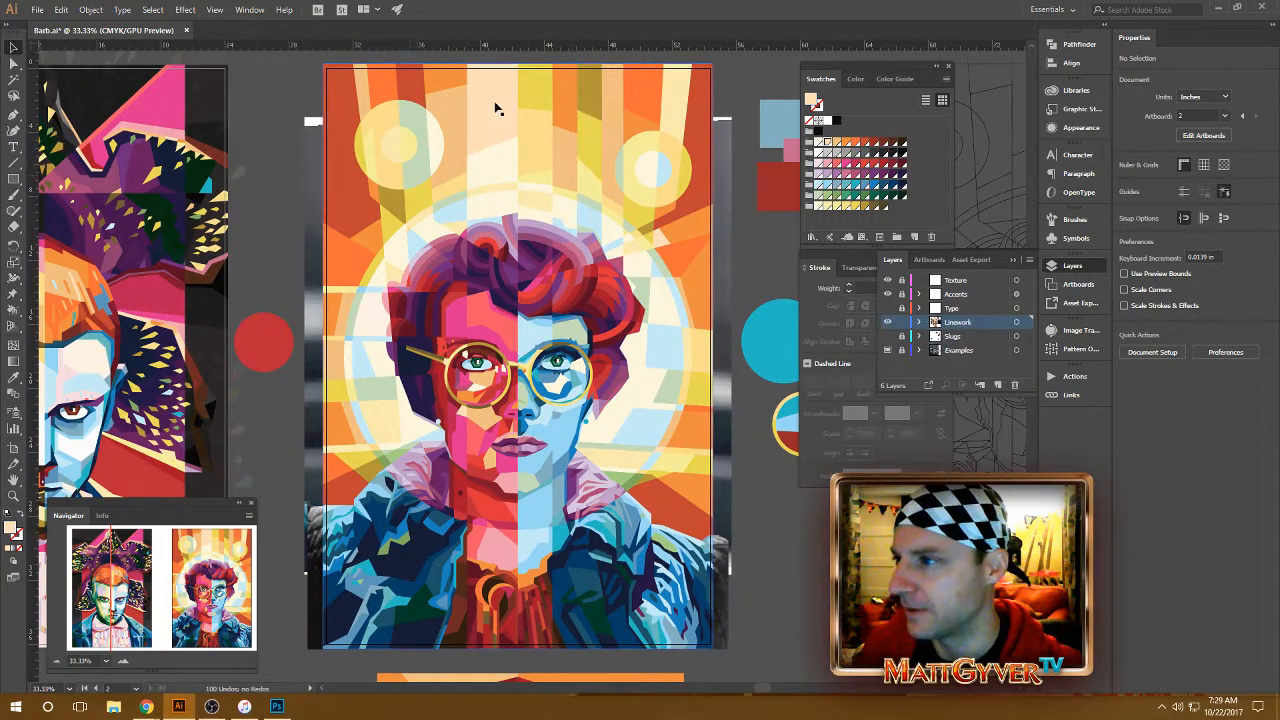
left_click_drag(407, 248, 477, 235)
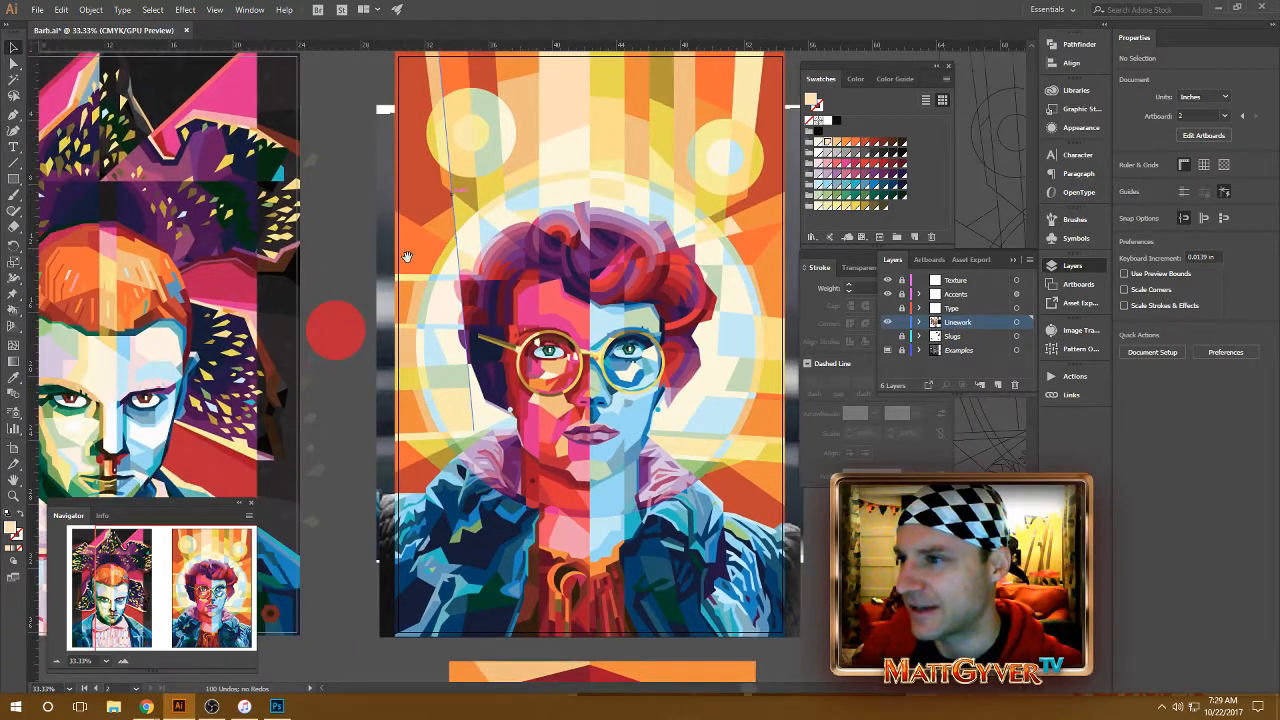
left_click_drag(262, 320, 569, 314)
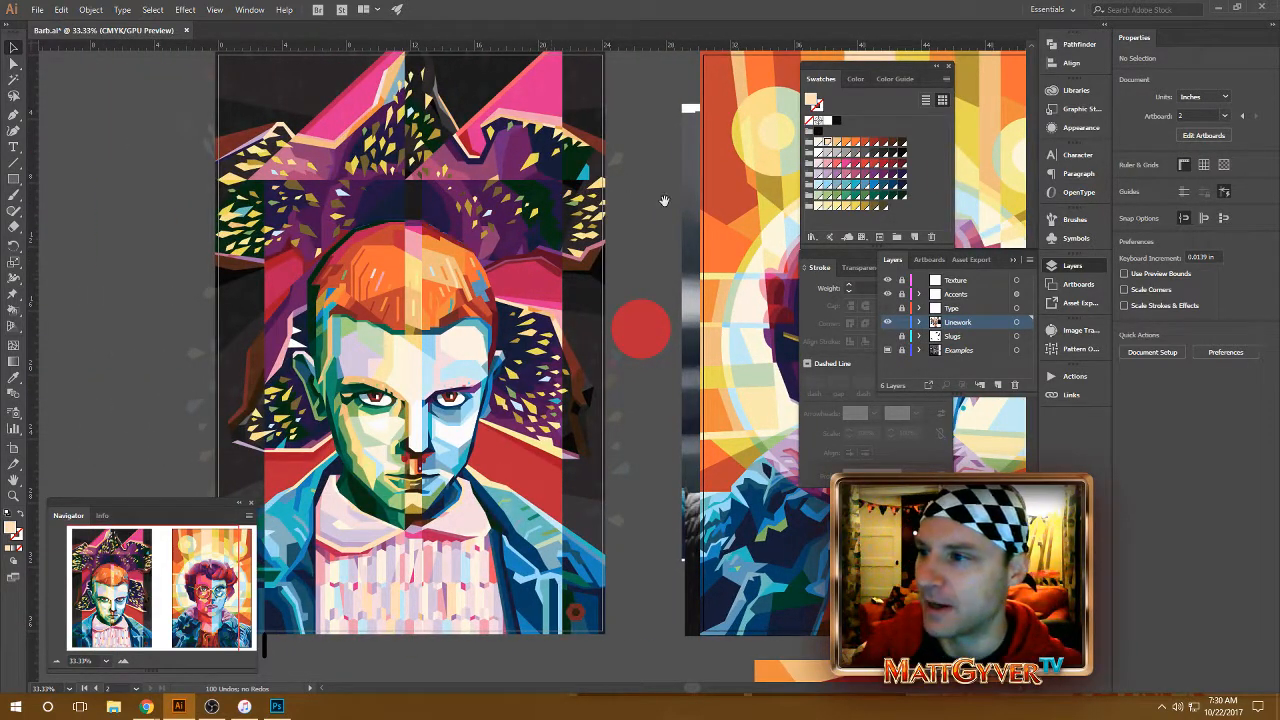
left_click_drag(684, 201, 371, 211)
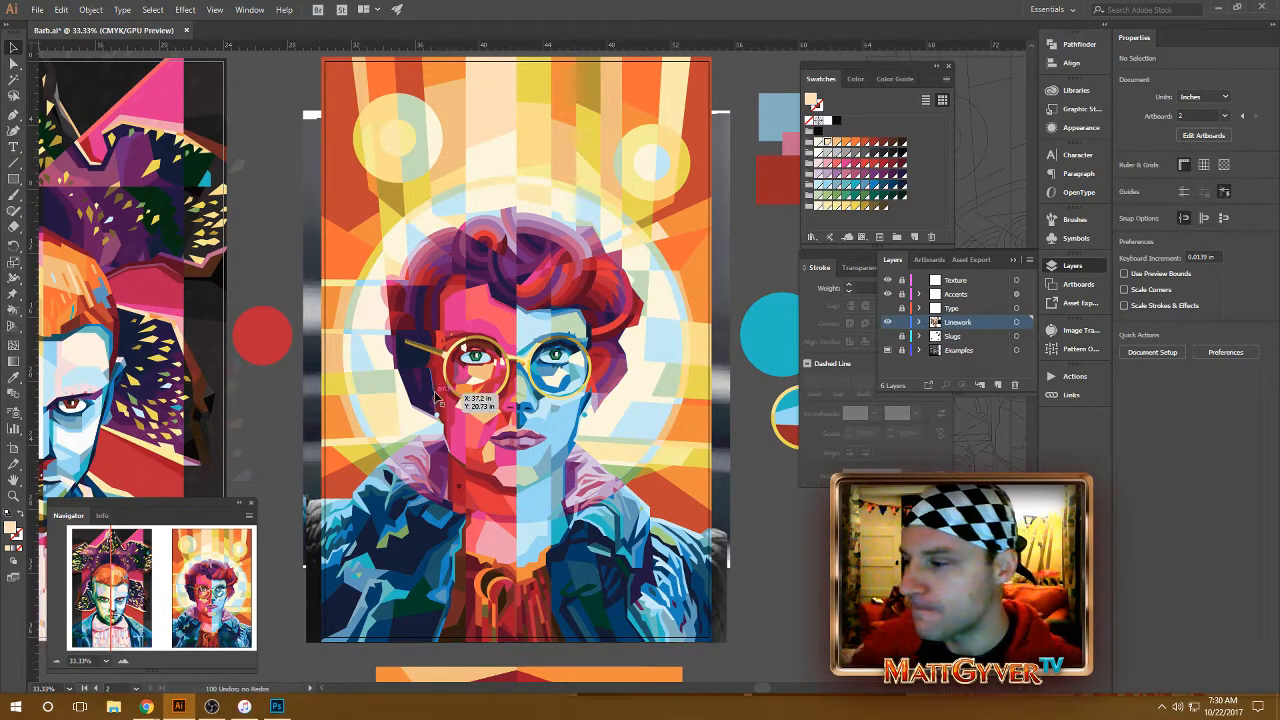
Switch to Photoshop and nudge the Pop-Art Posters text up to Y 152 px
left_click(278, 707)
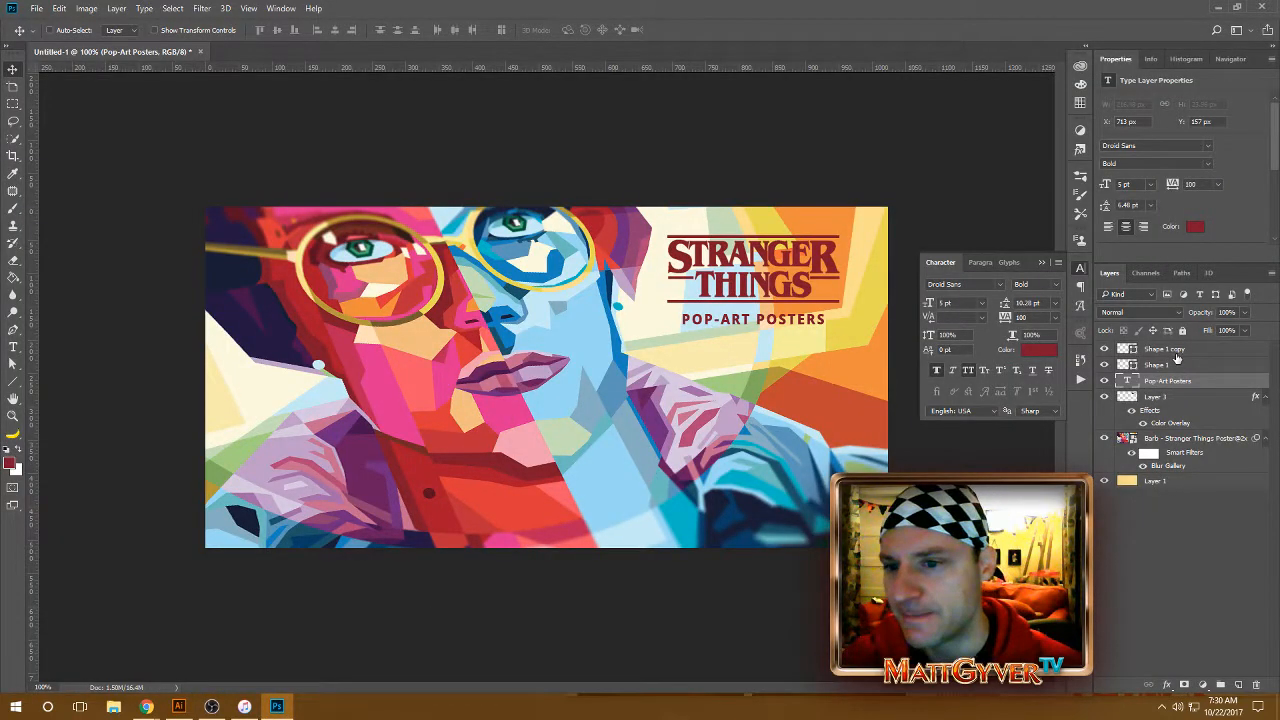
key("Up")
key("Up")
key("Up")
key("Up")
key("Up")
key("Up")
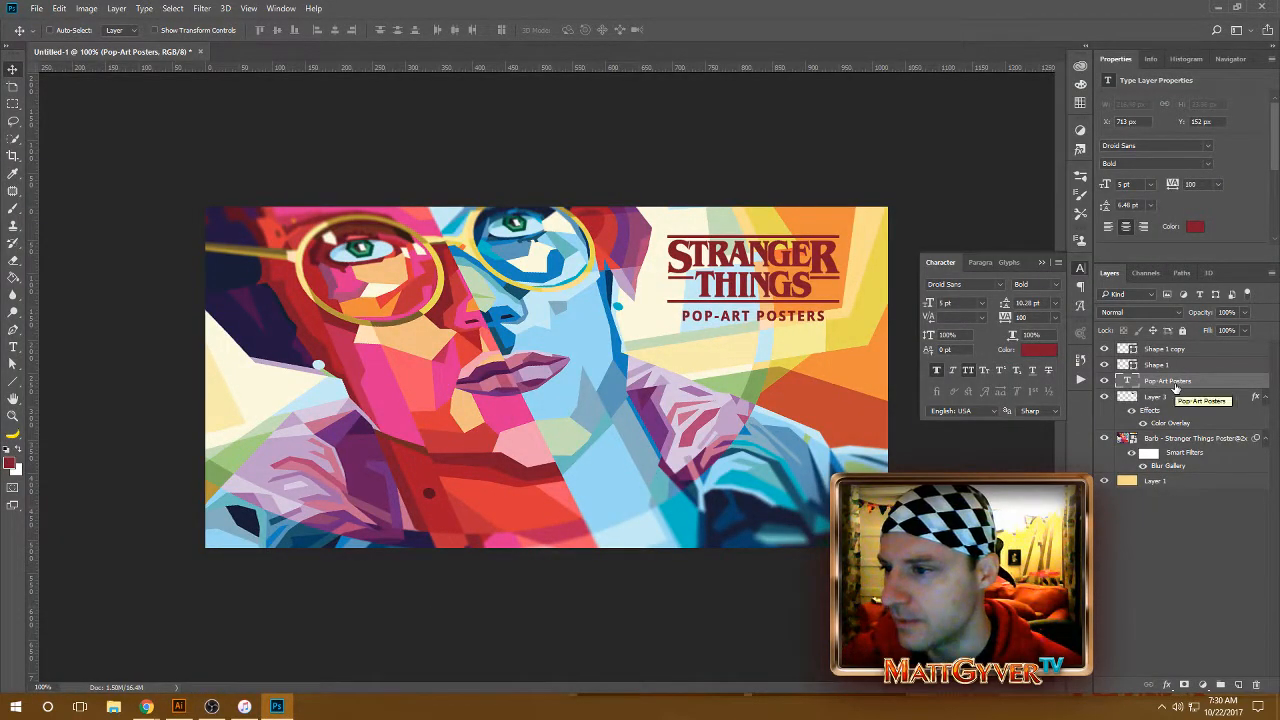
key("Down")
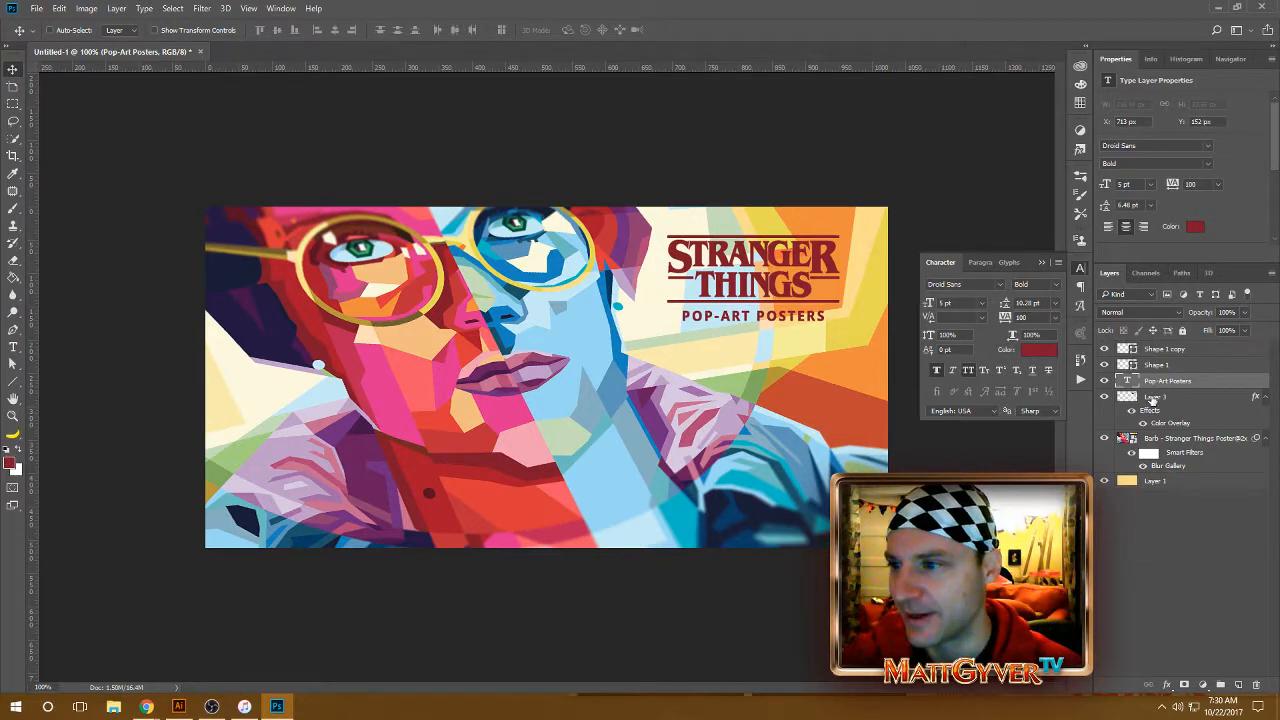
Inspect the banner artwork up close and check the poster document's color mode in Illustrator
key("ctrl+equal")
key("ctrl+equal")
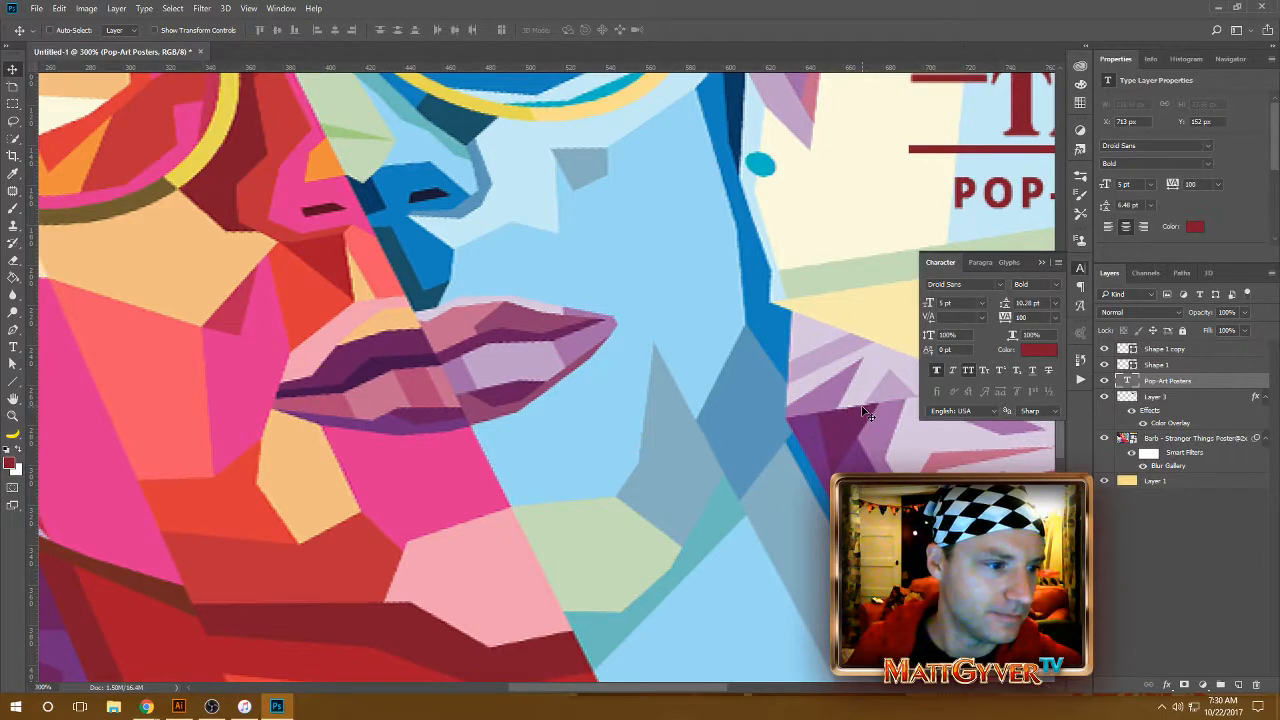
left_click_drag(847, 261, 790, 301)
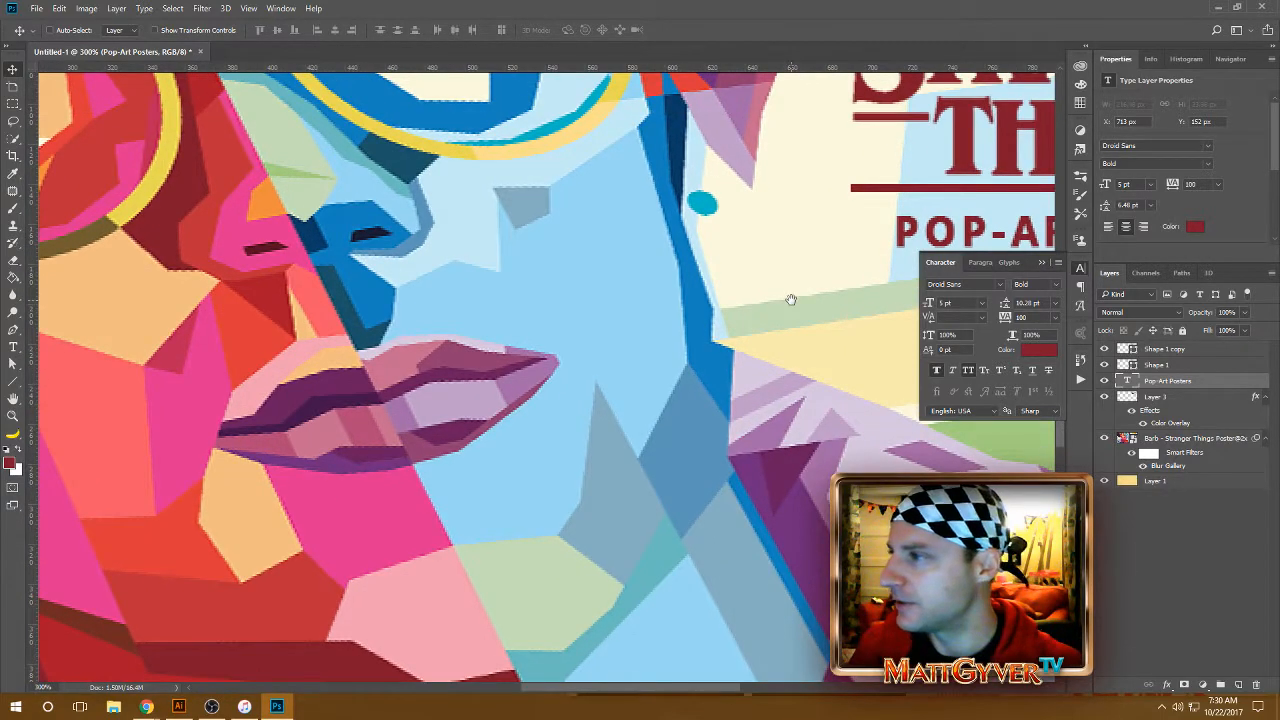
left_click(178, 706)
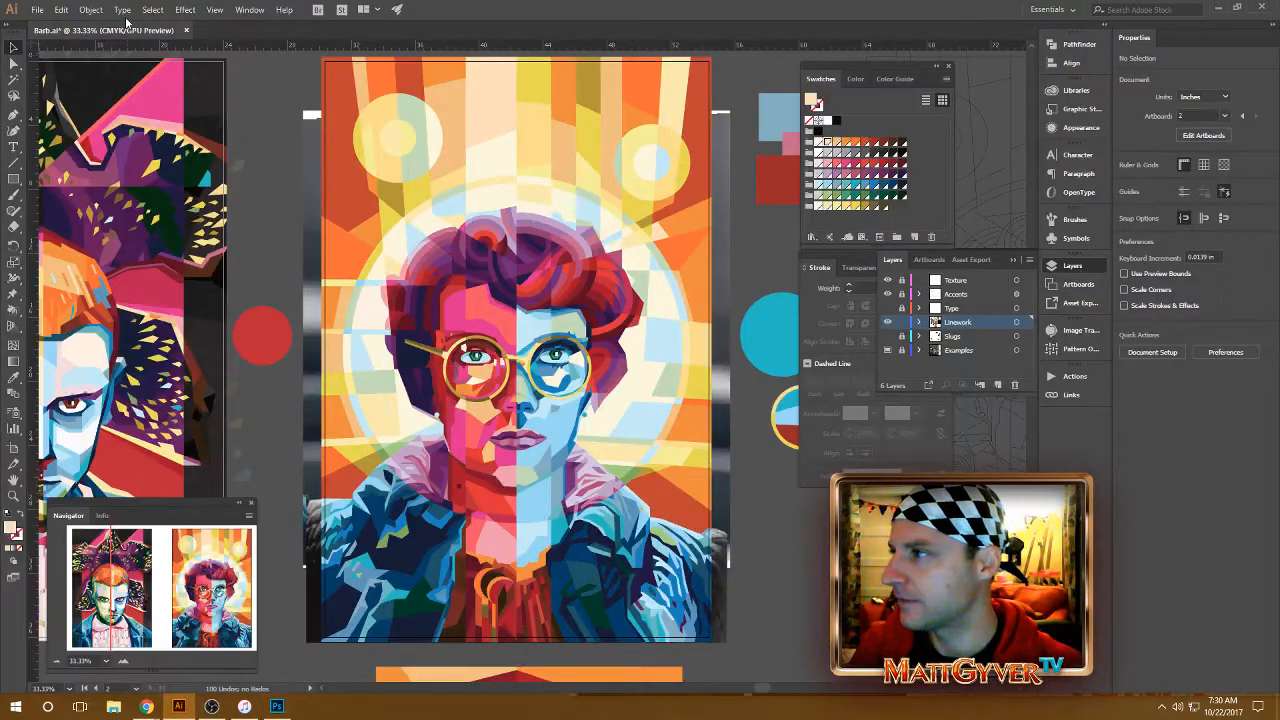
left_click(52, 11)
mouse_move(35, 13)
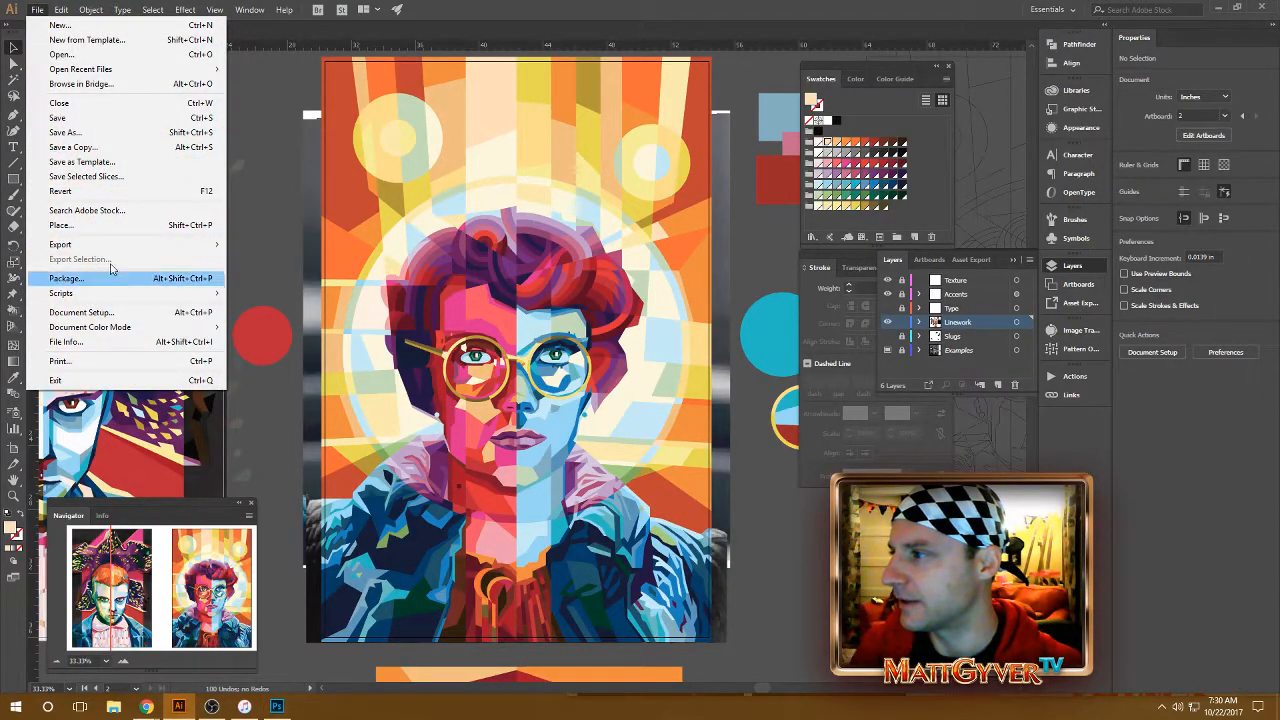
mouse_move(122, 333)
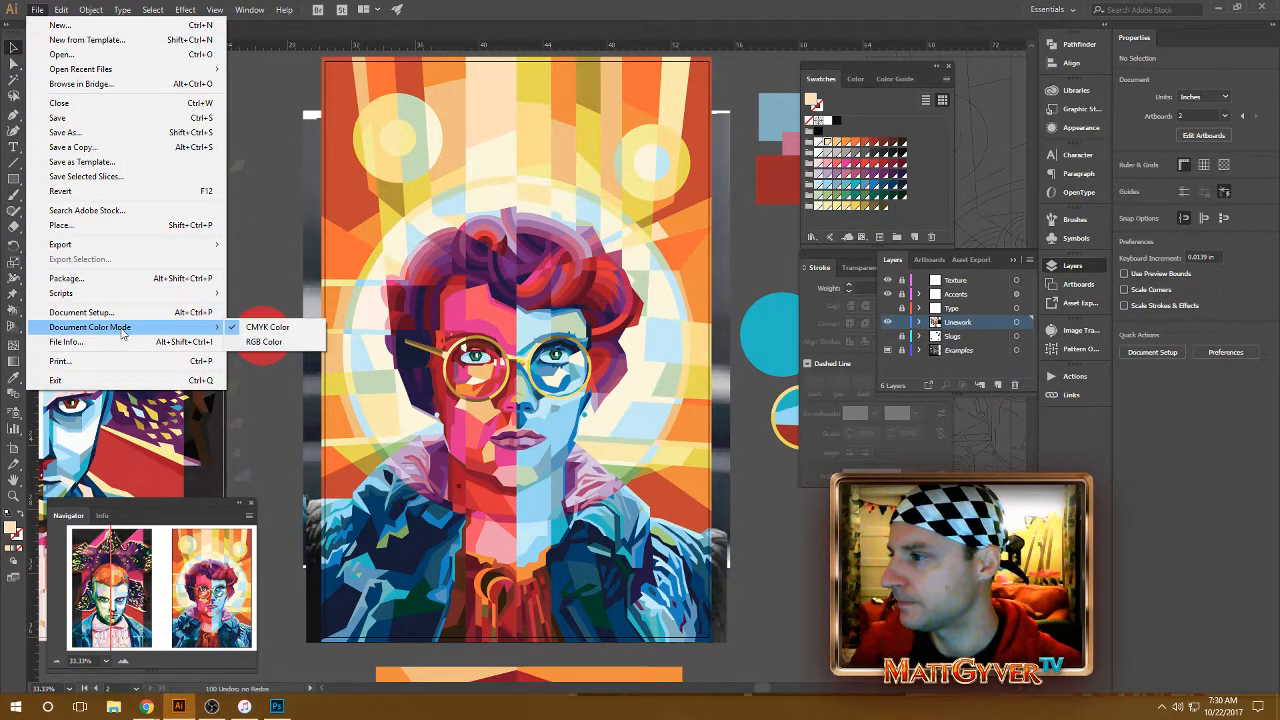
left_click(804, 564)
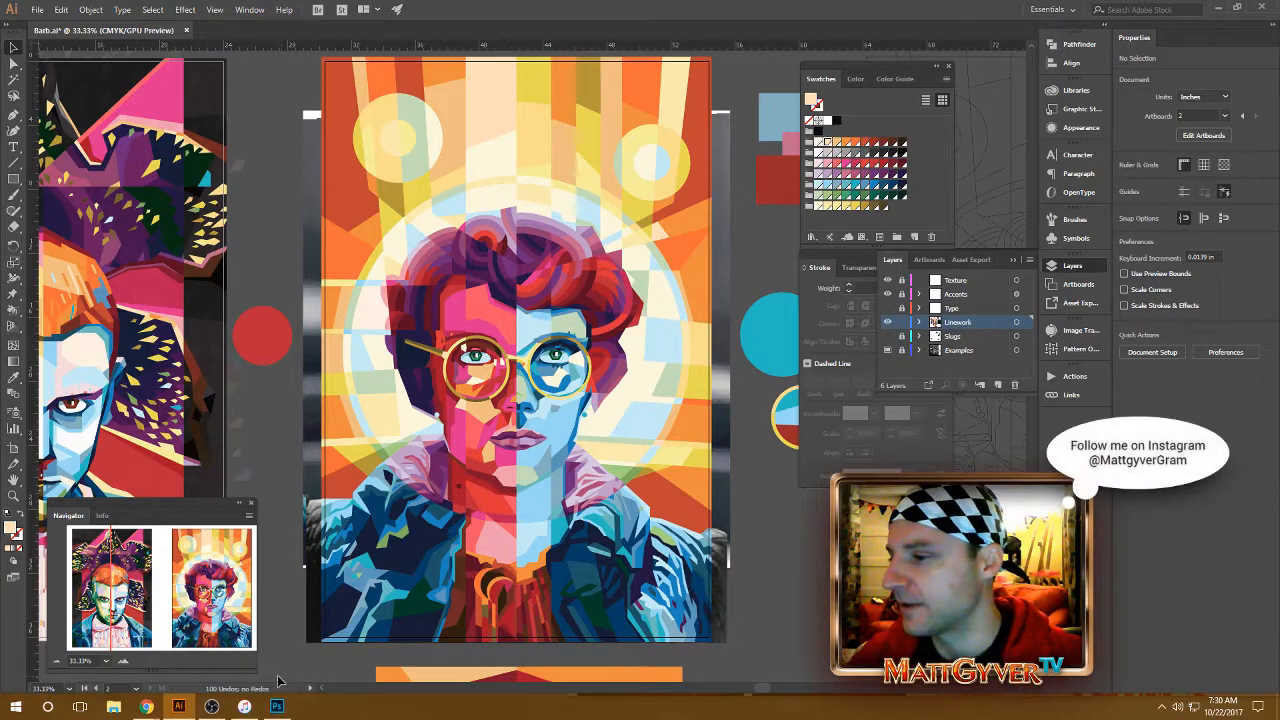
Switch back to Photoshop and set the tracking of the Pop-Art Posters text to 200
left_click(280, 708)
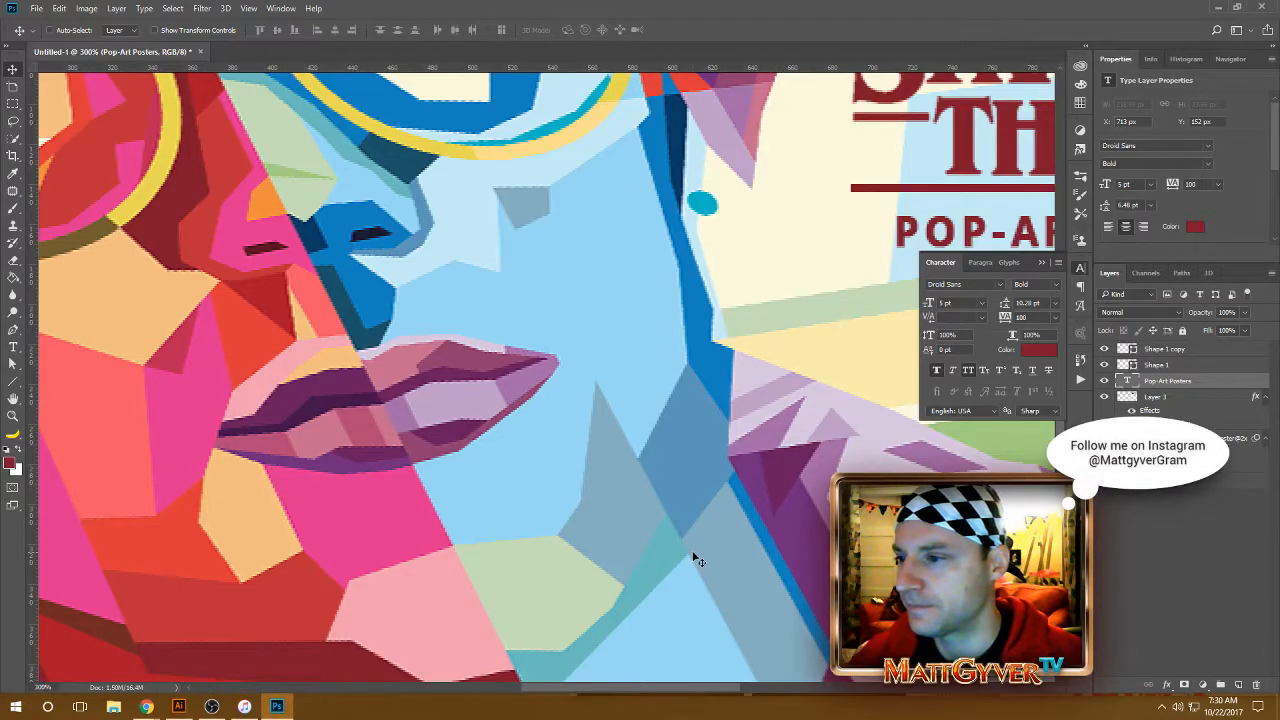
key("ctrl+minus")
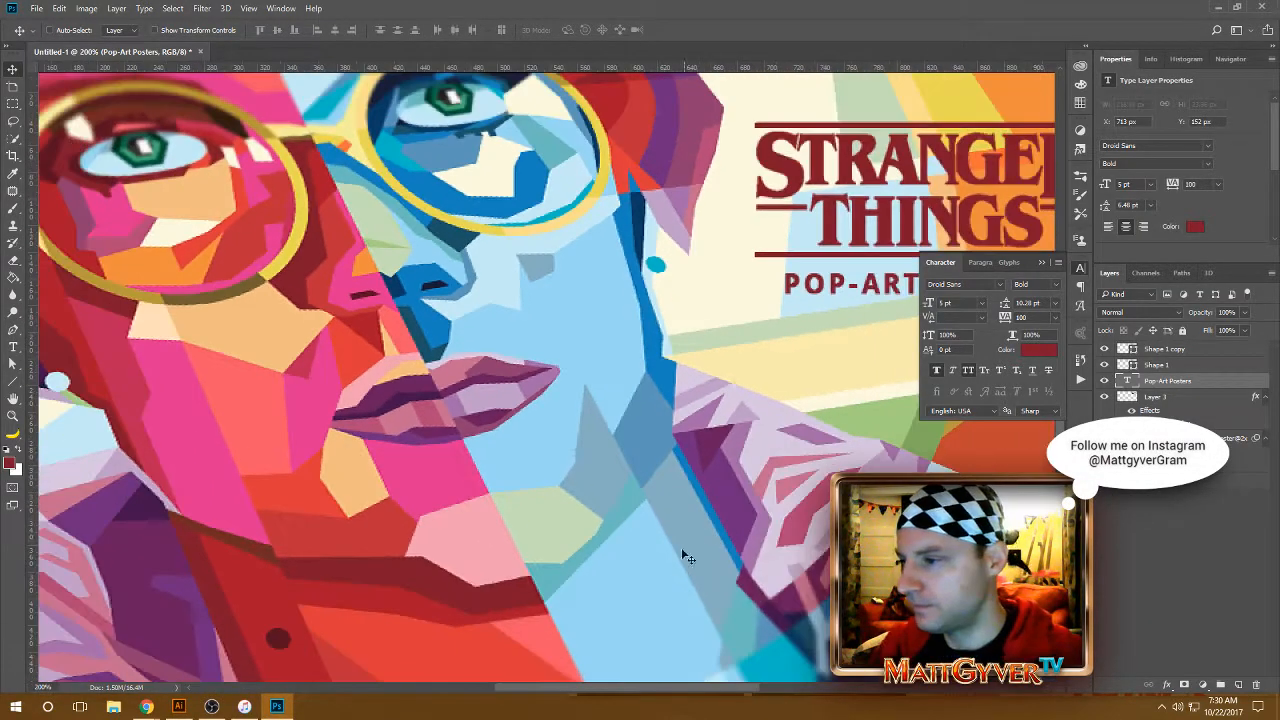
left_click_drag(716, 446, 496, 466)
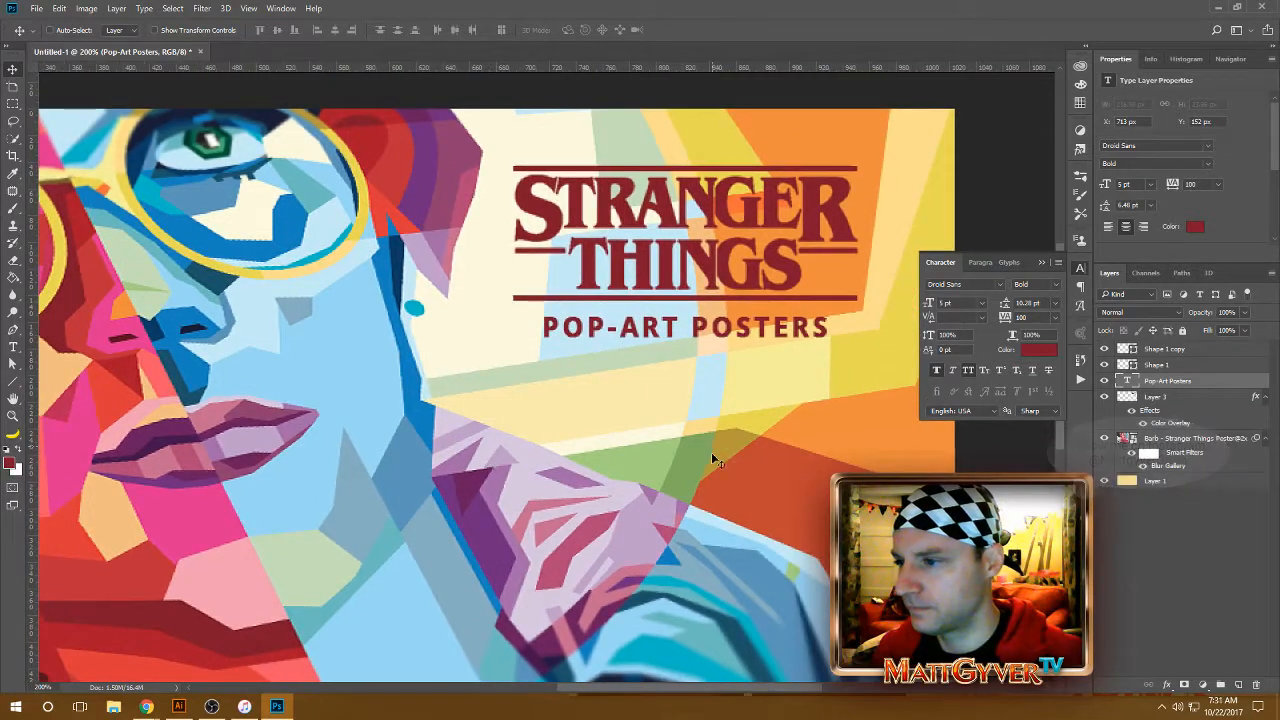
left_click(1035, 317)
key("Return")
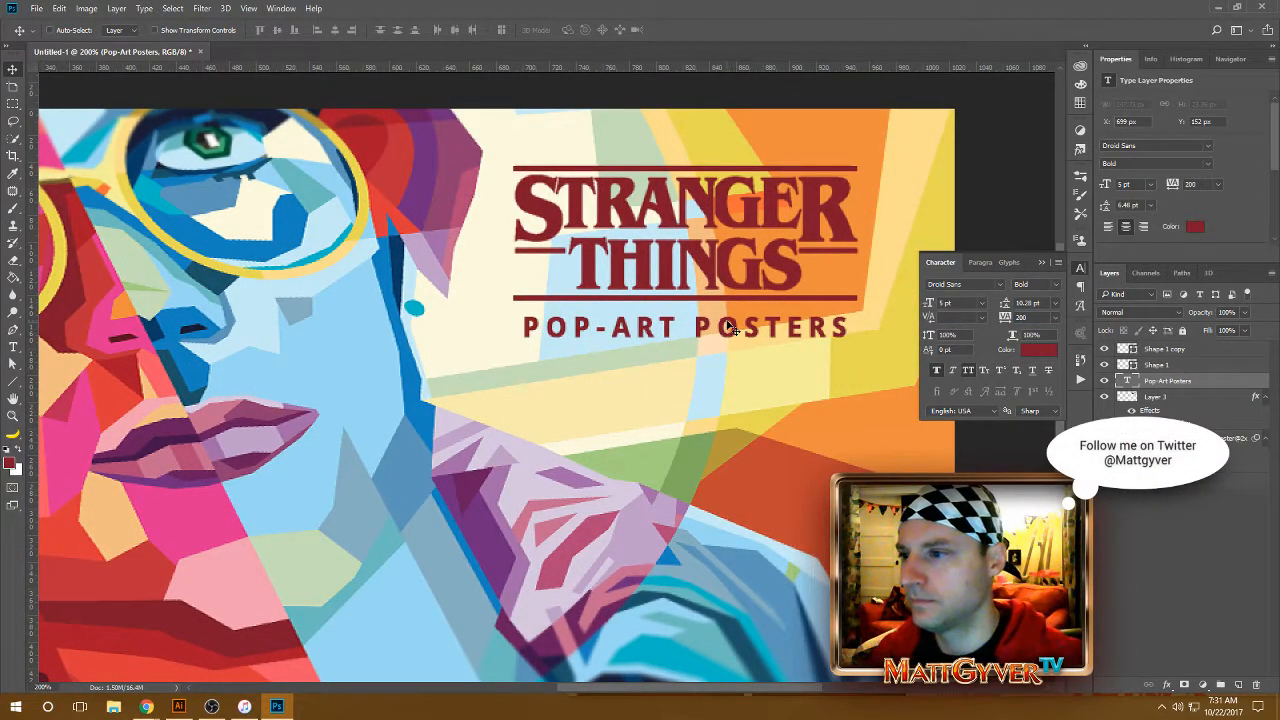
Duplicate the line below THINGS up beside the word and shorten it from its left end to 44 px, covering the right-hand bar
left_click(829, 299, "ctrl")
left_click_drag(829, 297, 832, 255)
key("a")
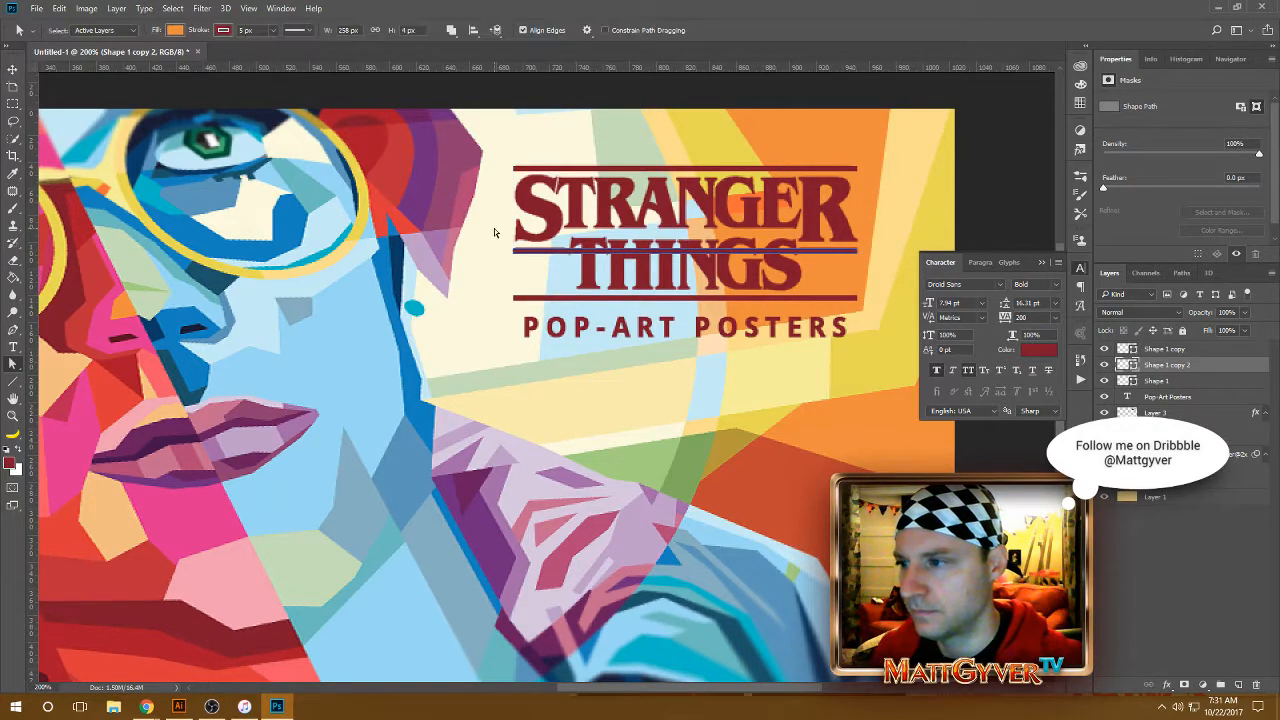
key("shift+Right")
key("shift+Right")
key("shift+Right")
key("shift+Right")
key("shift+Right")
key("shift+Right")
key("shift+Right")
key("shift+Right")
key("shift+Right")
key("shift+Right")
key("shift+Right")
key("shift+Right")
key("shift+Right")
key("shift+Right")
key("shift+Right")
key("shift+Right")
key("shift+Right")
key("shift+Right")
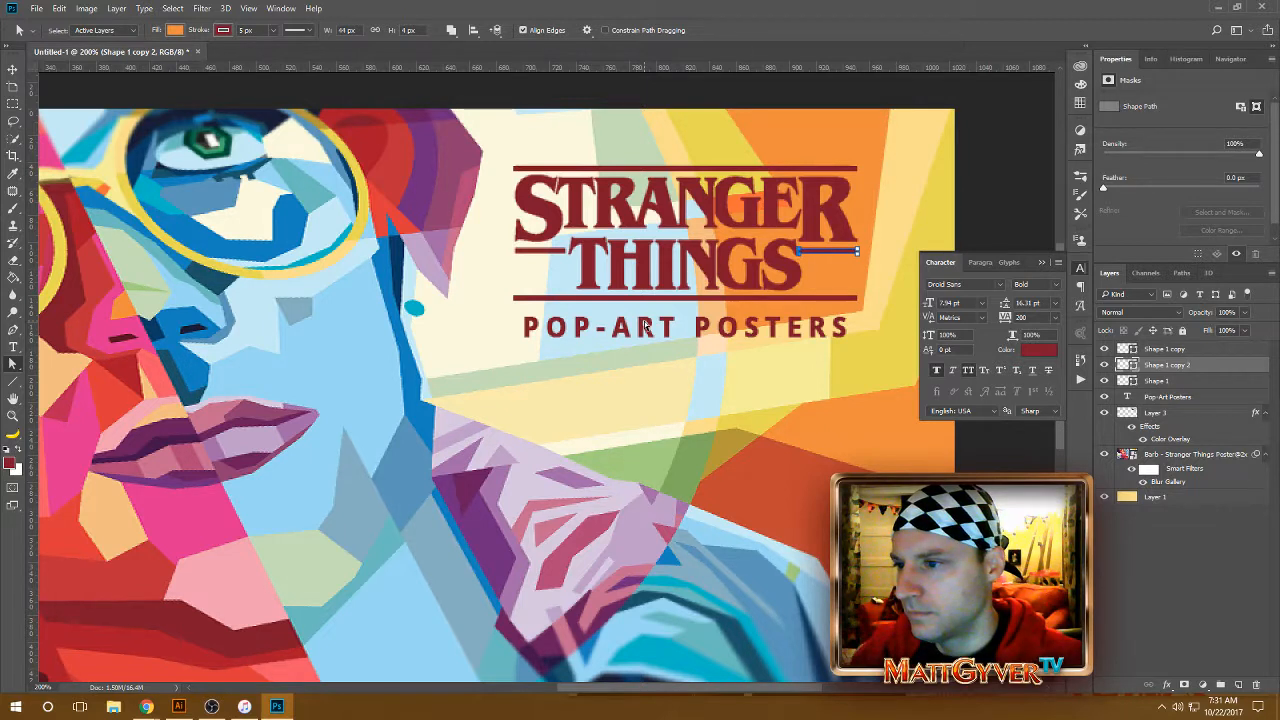
Duplicate the short bar to the left of THINGS and shorten it to 38 px, flush with the logo's left edge
key("v")
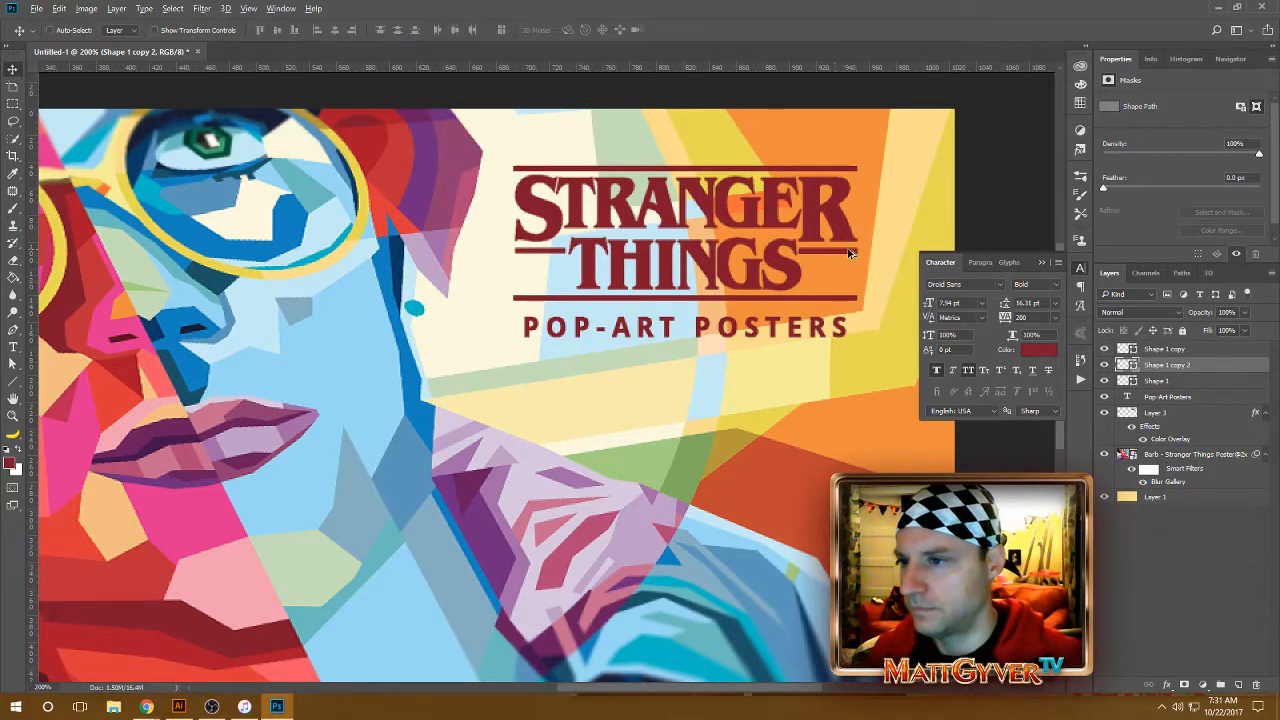
left_click_drag(849, 254, 547, 254)
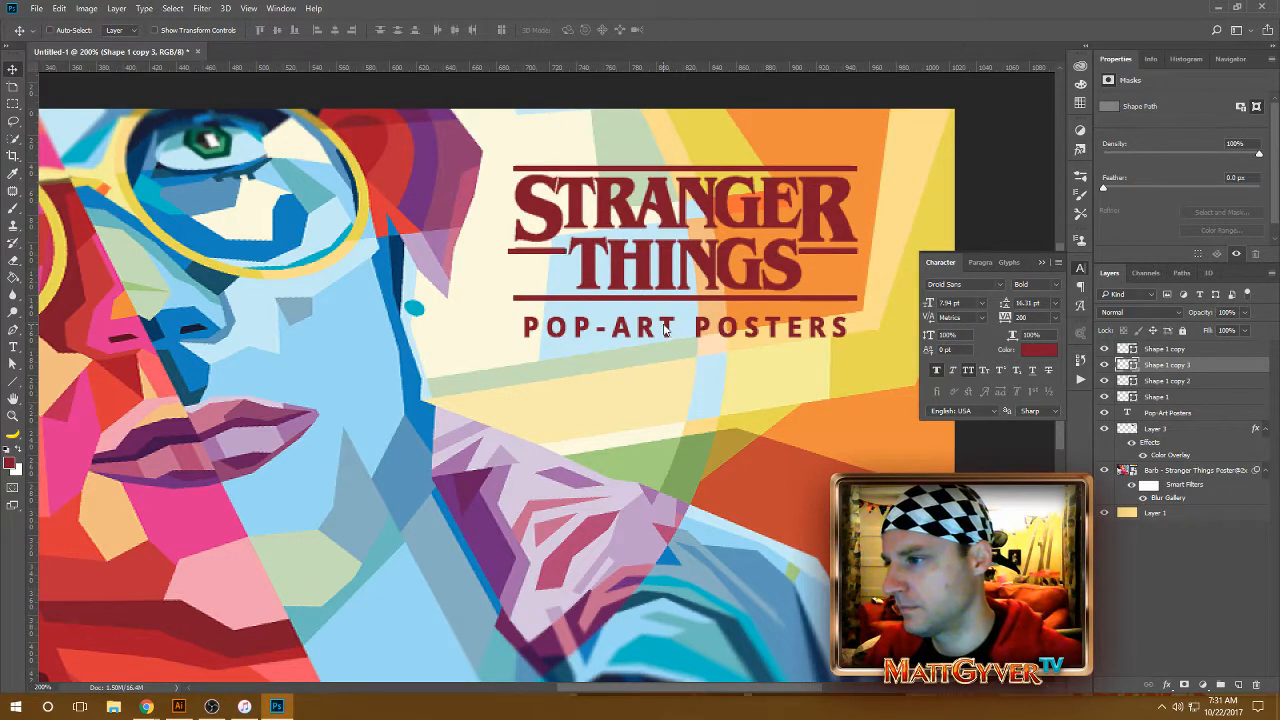
key("a")
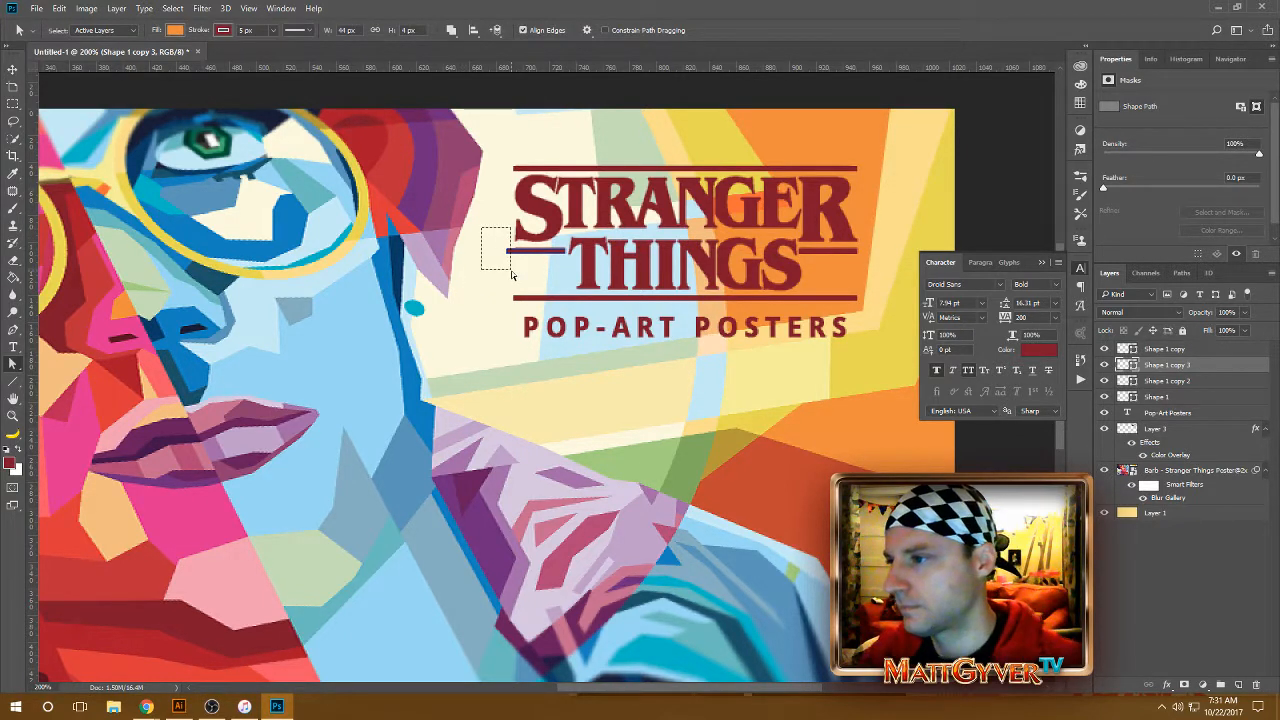
left_click(510, 252)
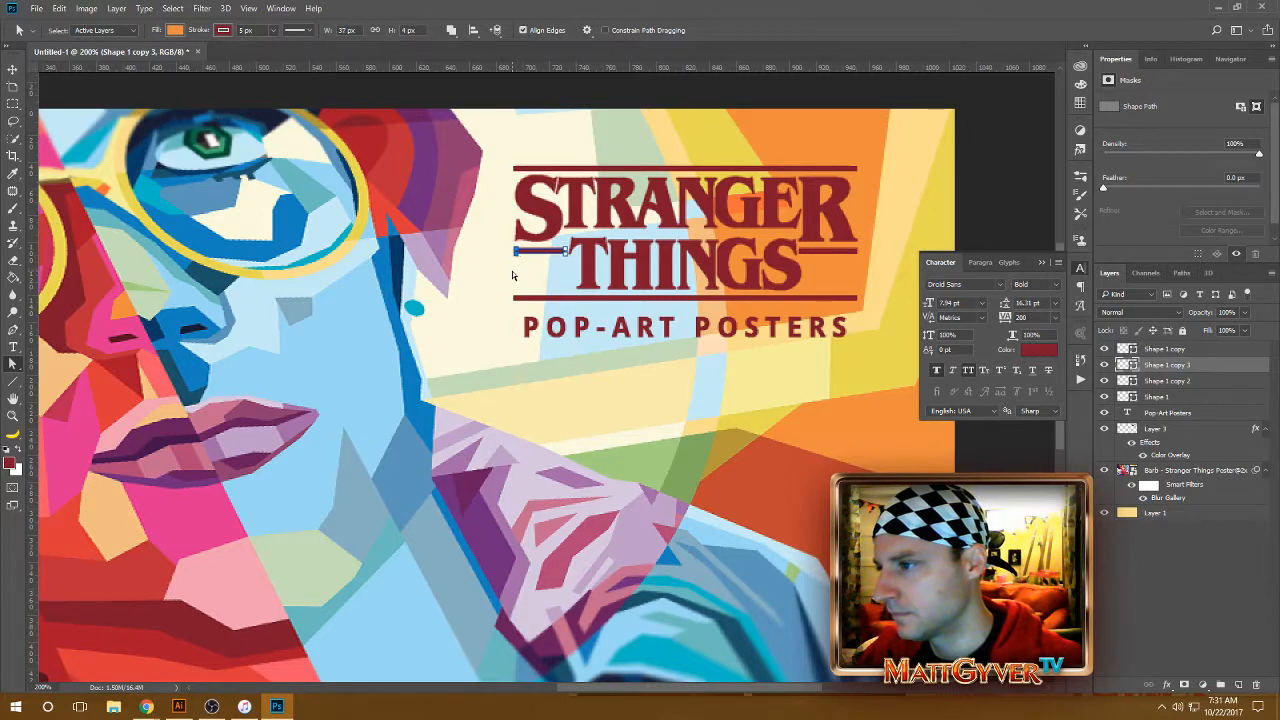
key("Left")
left_click(513, 275)
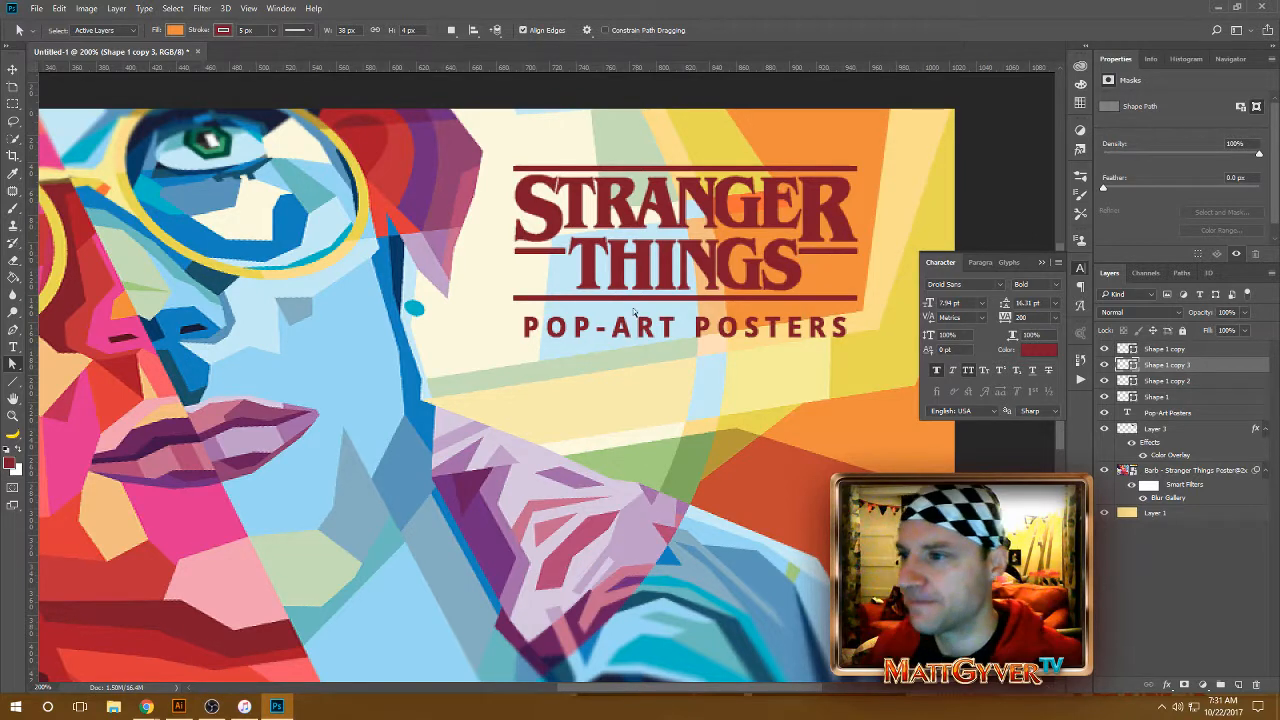
Duplicate the Pop-Art Posters text just below itself and set the copy's font size to 10 pt
key("v")
left_click(670, 334, "ctrl")
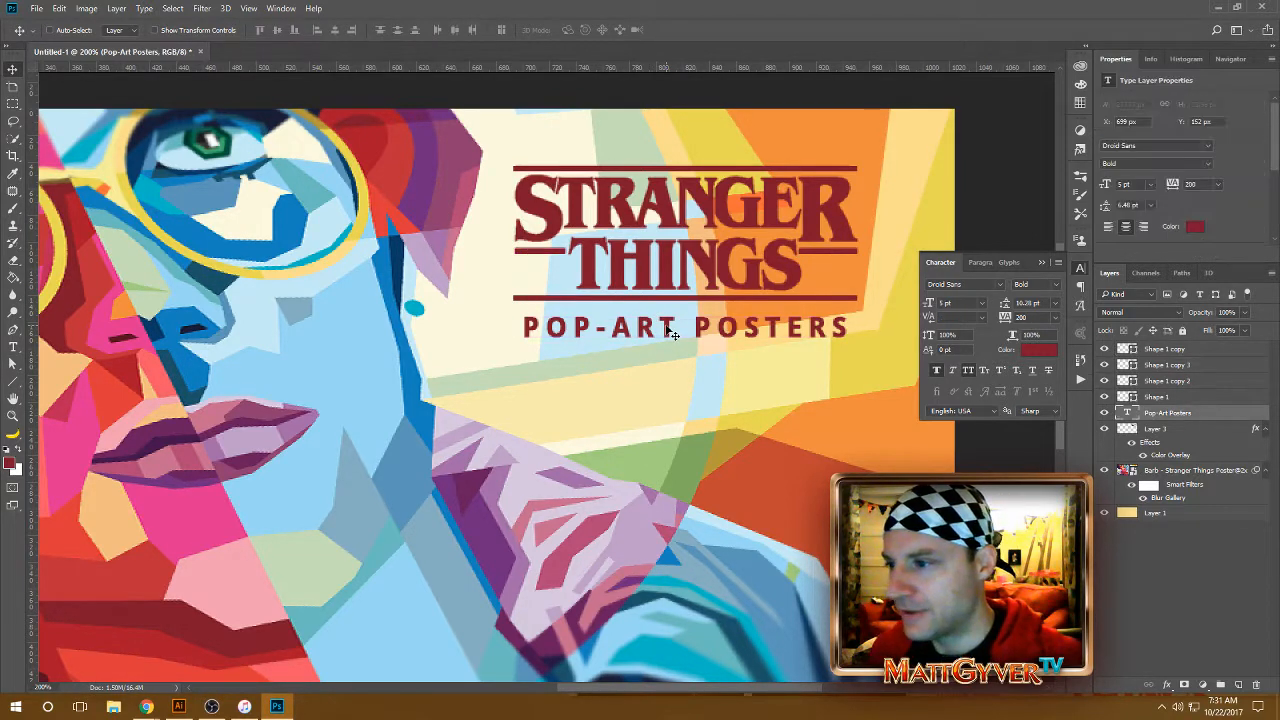
key("ctrl+minus")
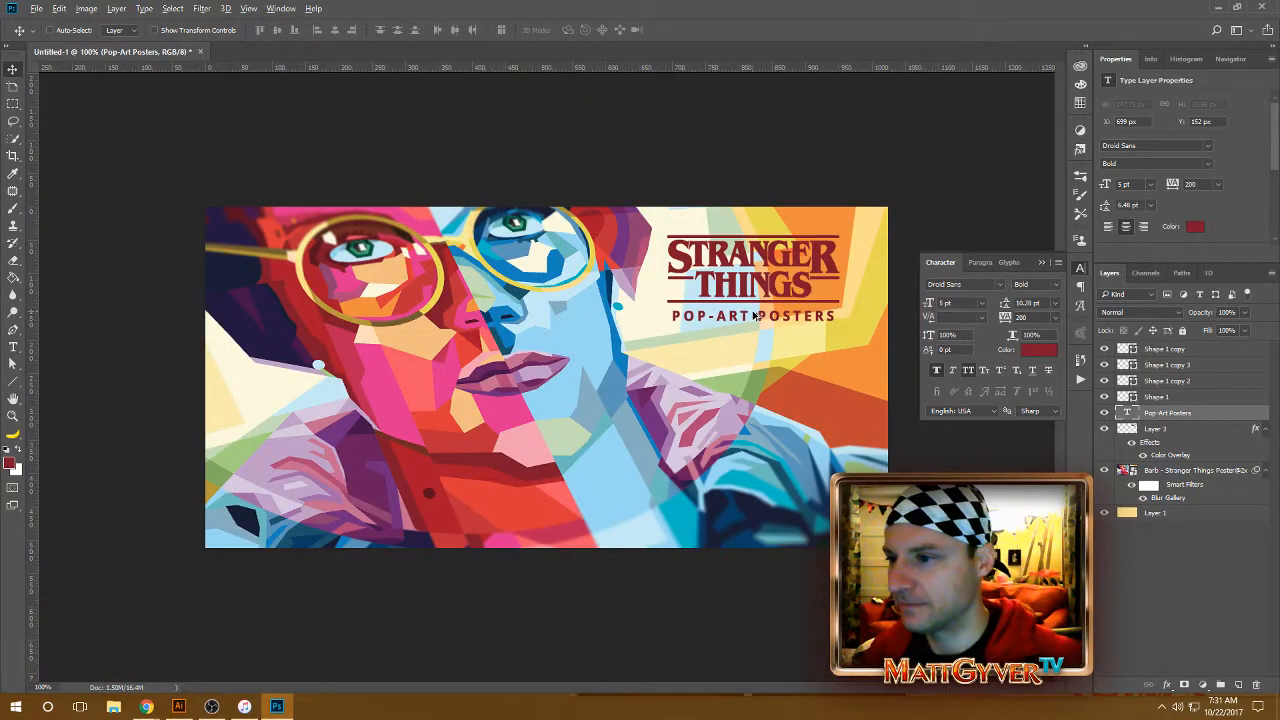
left_click_drag(757, 317, 753, 350)
left_click_drag(963, 303, 836, 303)
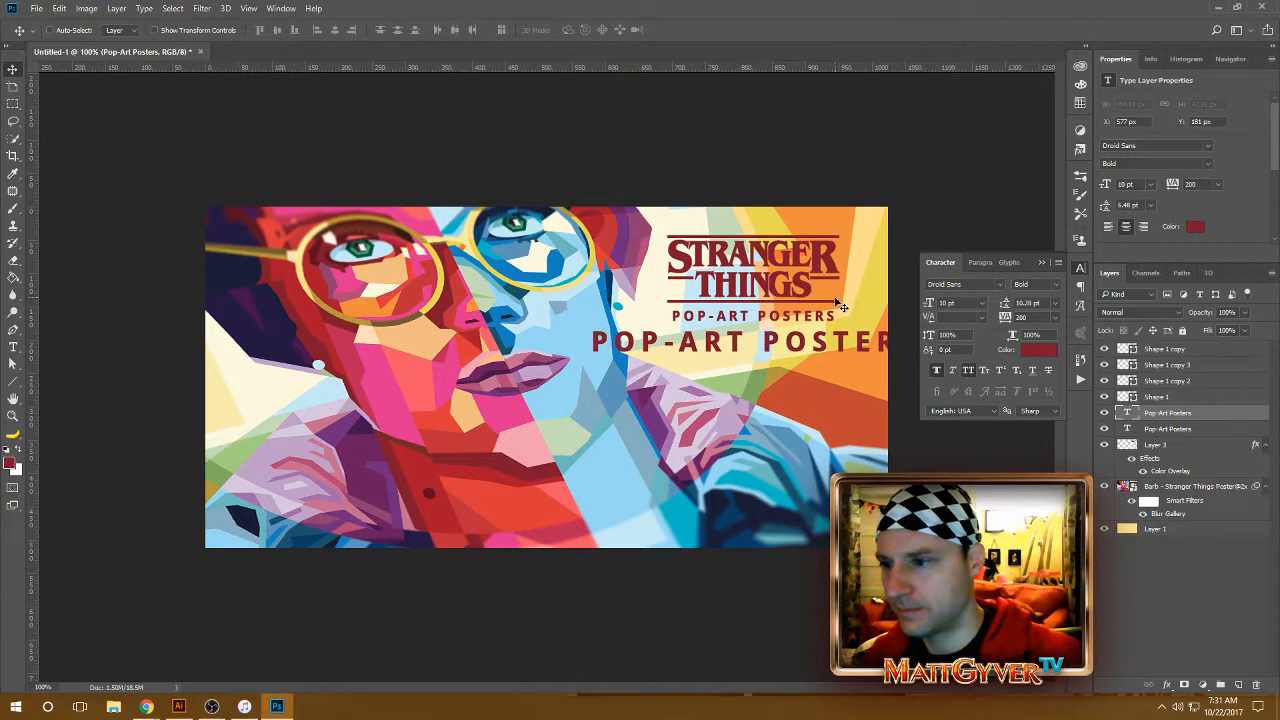
Replace the wording of the enlarged text copy with BARB
key("t")
left_click(850, 342)
key("ctrl+a")
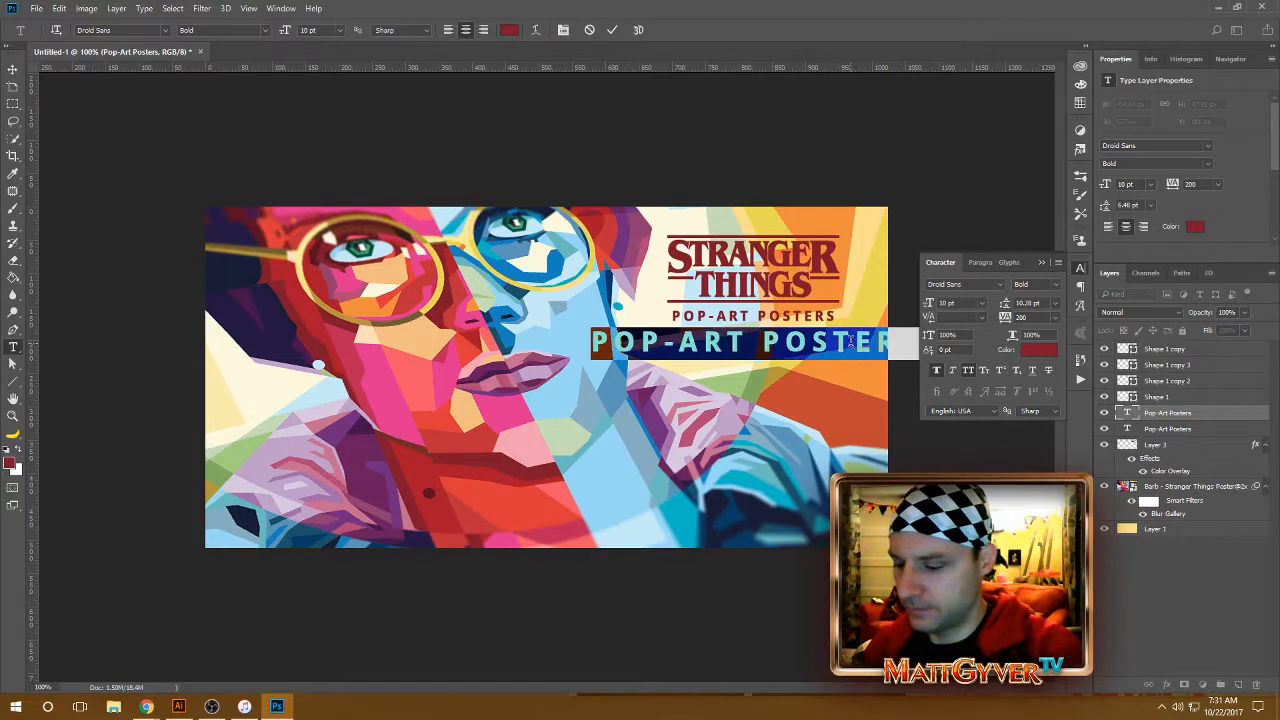
type("BARB")
key("ctrl+a")
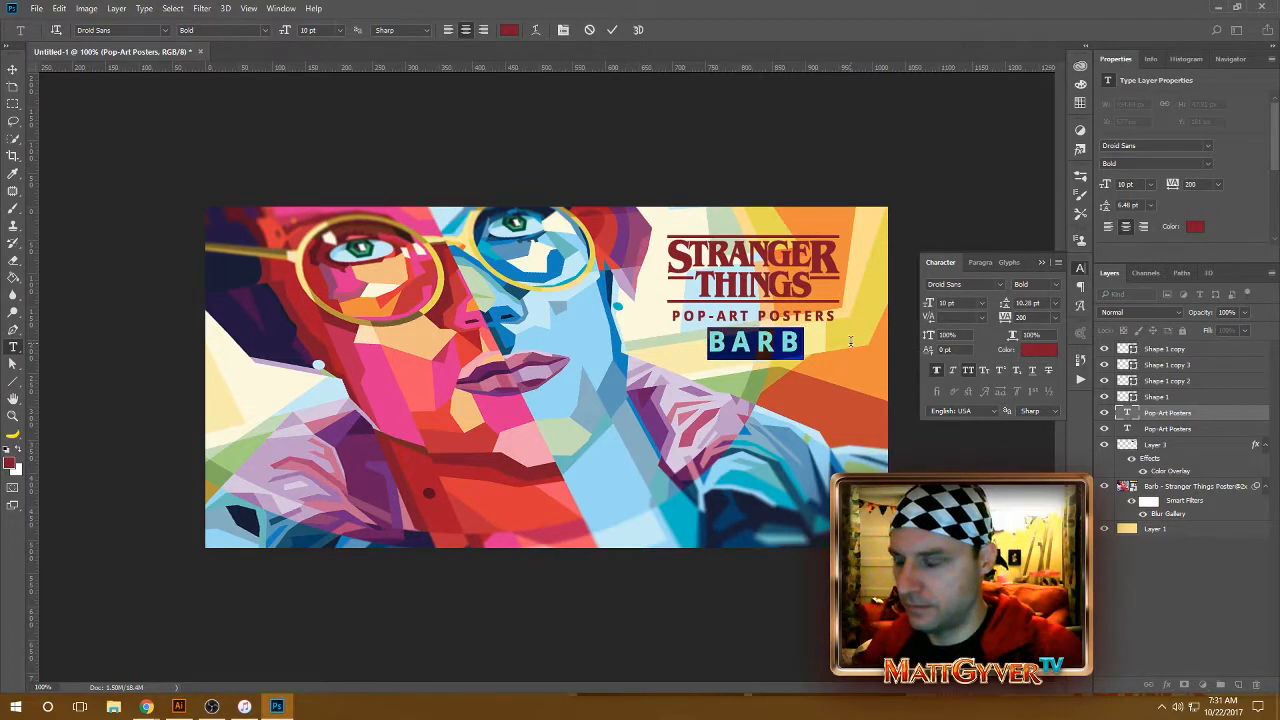
type("BARB")
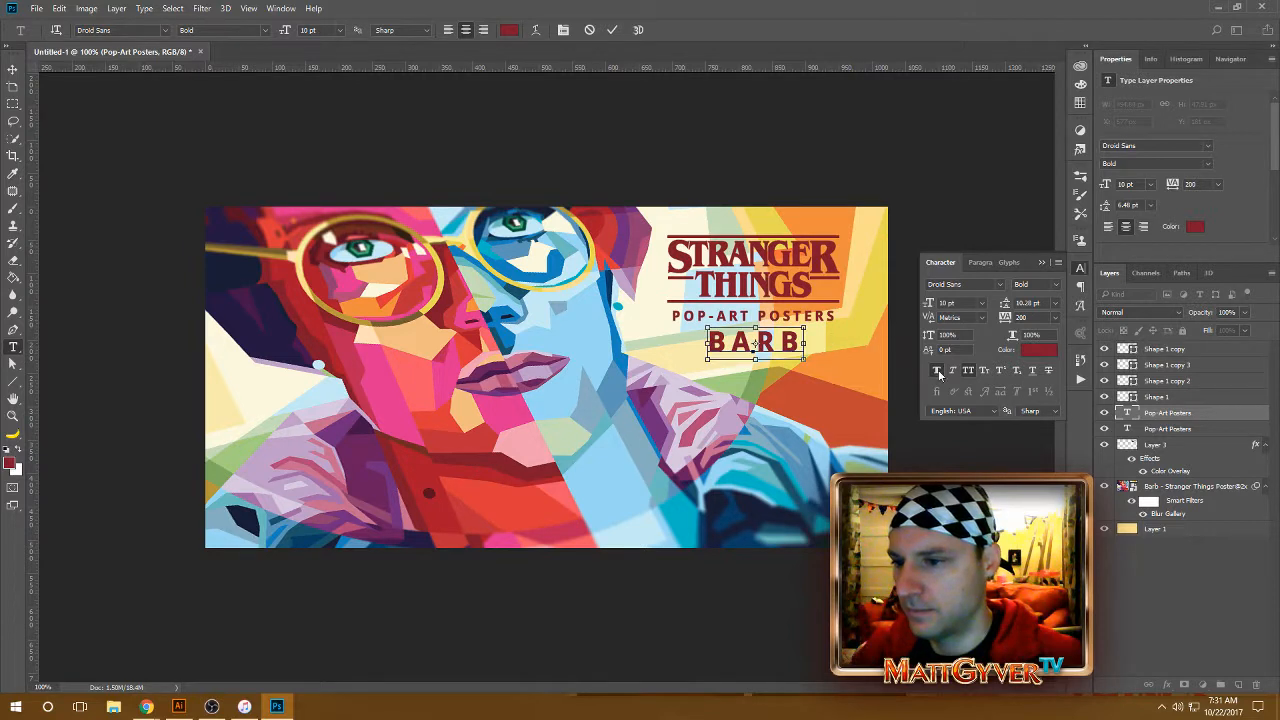
key("ctrl+Return")
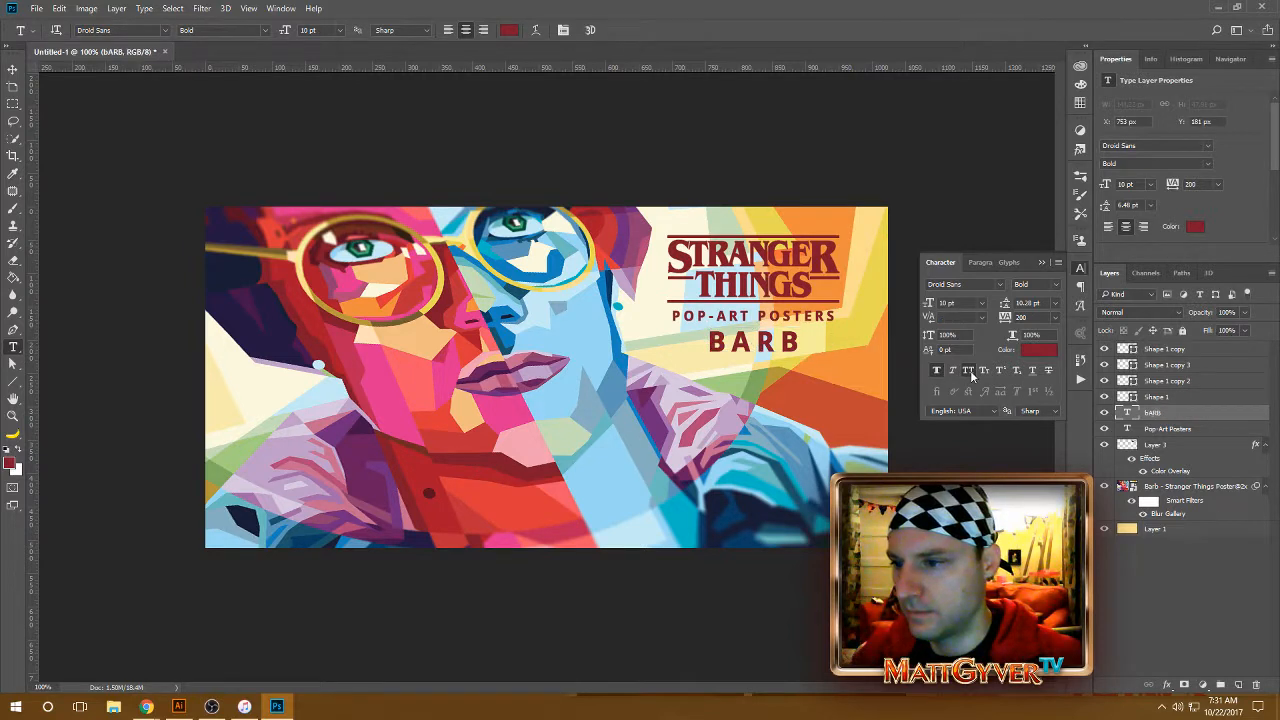
Turn off All Caps for the title below Pop-Art Posters and replace its wording with Barb
left_click(969, 372)
left_click(782, 341)
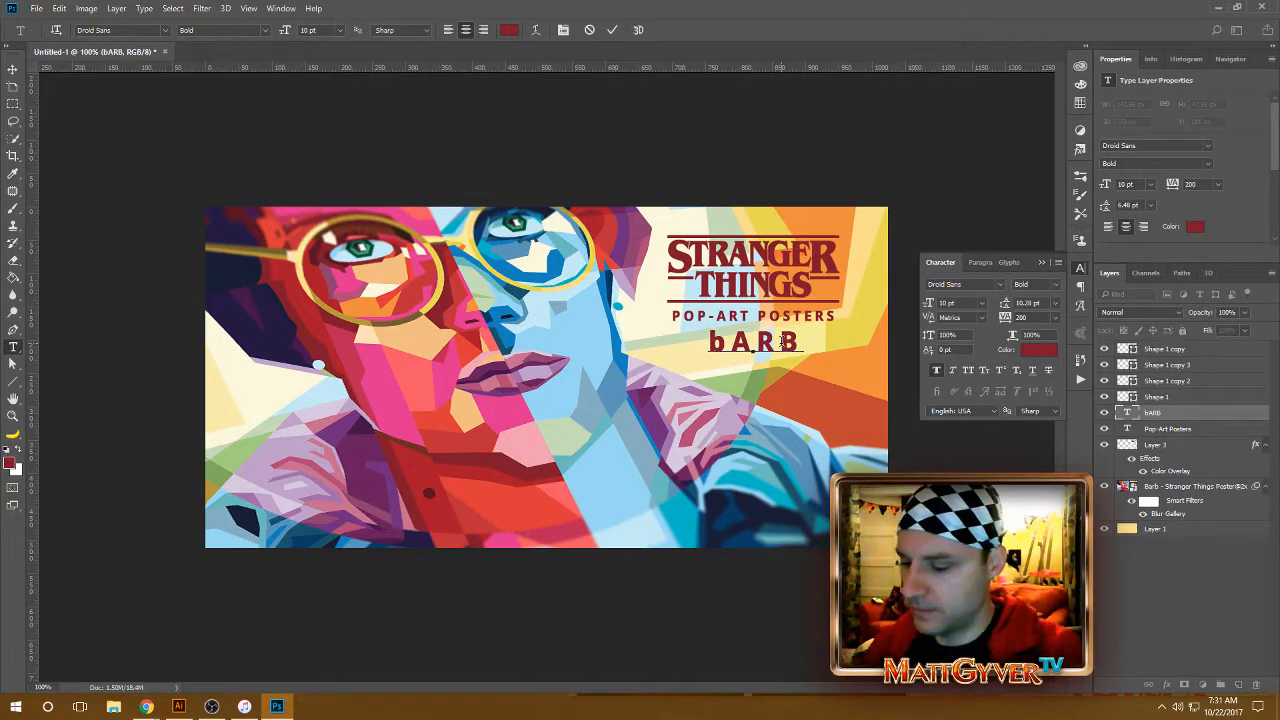
type("BarbB")
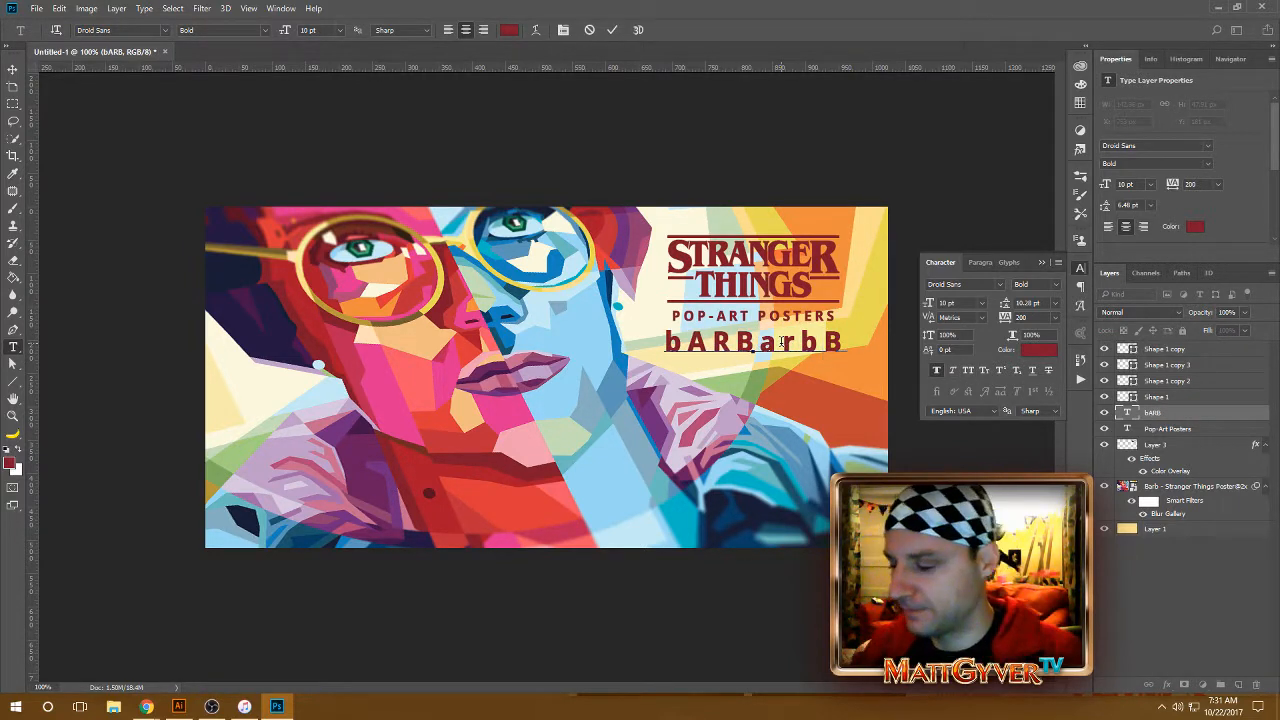
key("ctrl+a")
type("Barb")
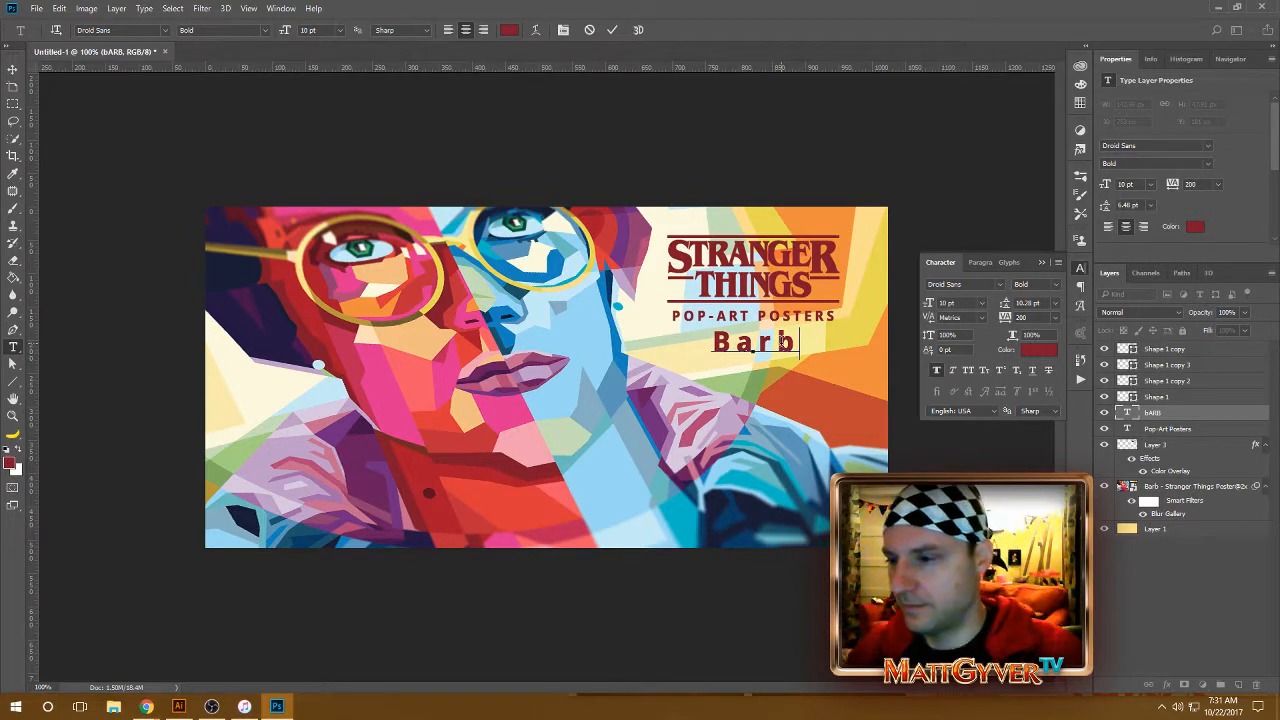
key("ctrl+Return")
type("v")
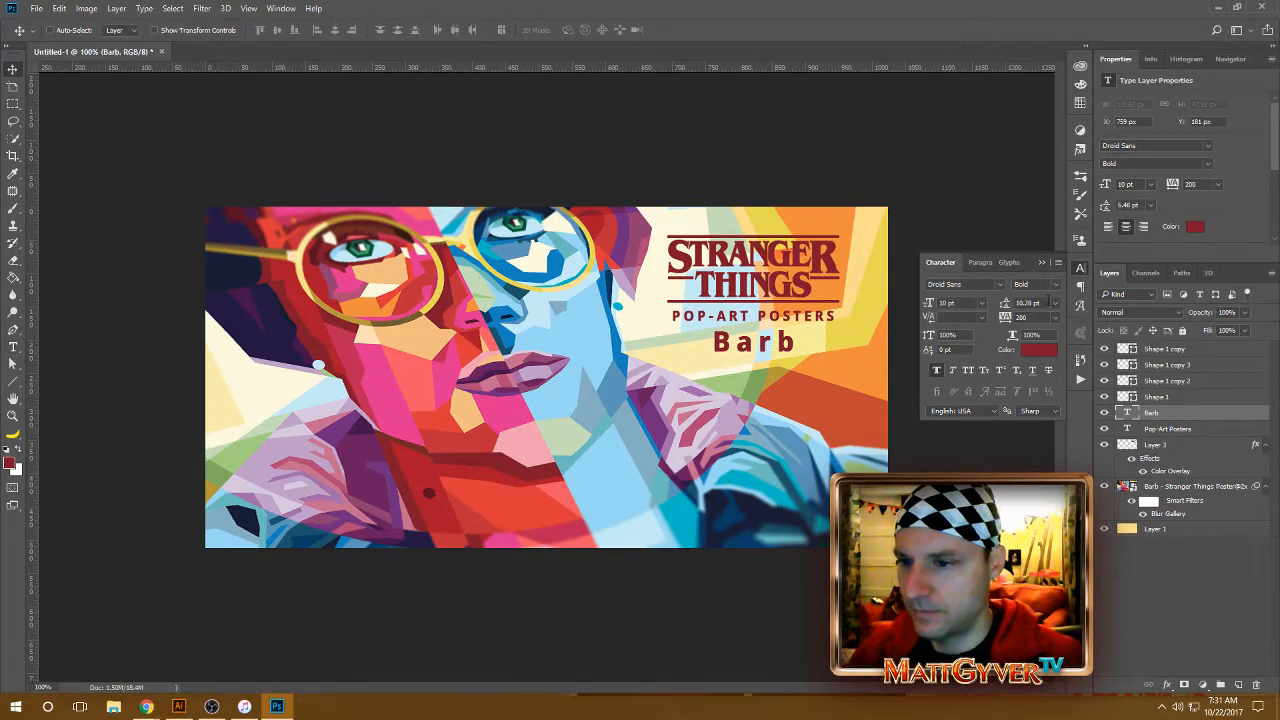
Set the Barb title's tracking to 0 and move it down to Y 185 px
type("10")
key("Return")
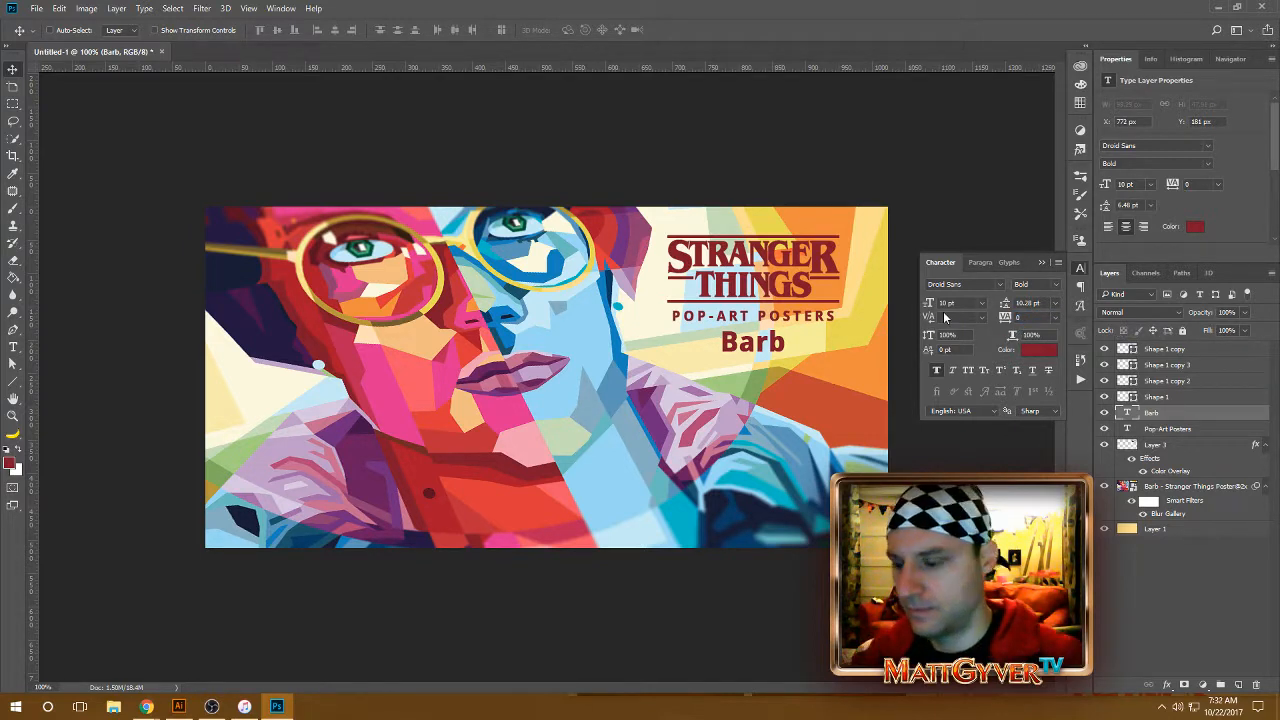
key("shift+Down")
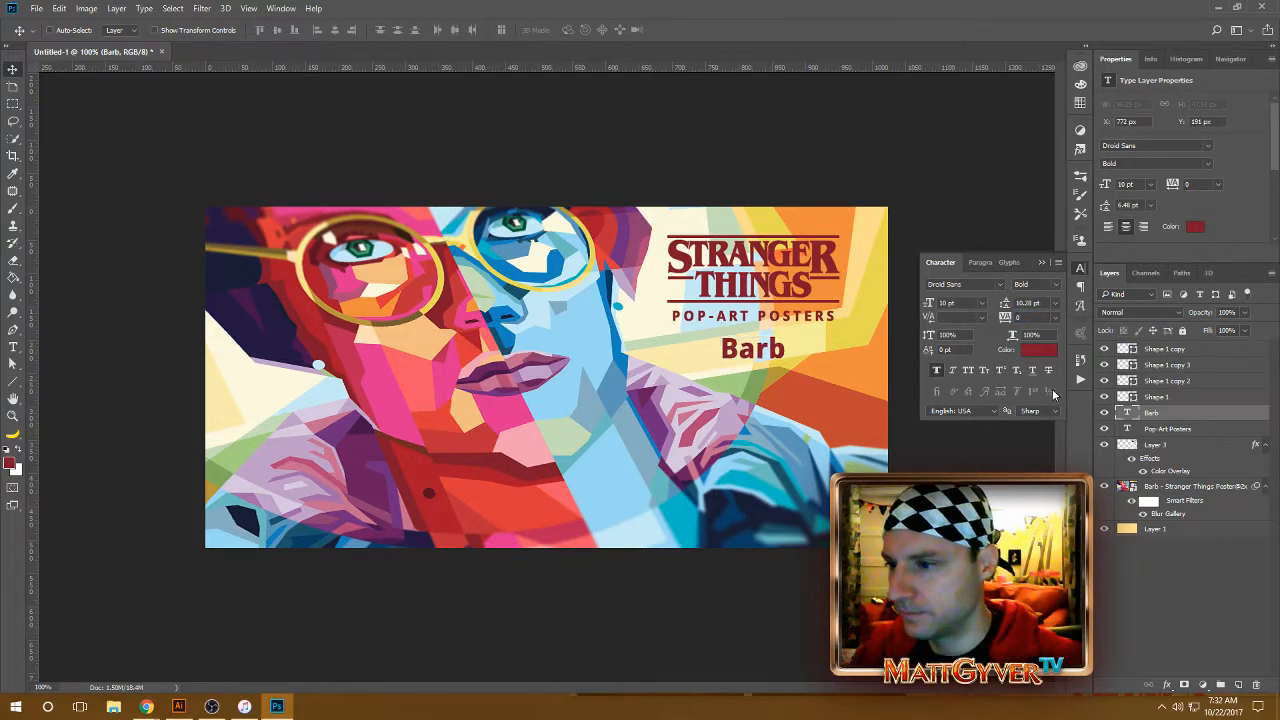
key("Up")
key("Up")
key("Up")
key("Up")
key("Up")
key("Up")
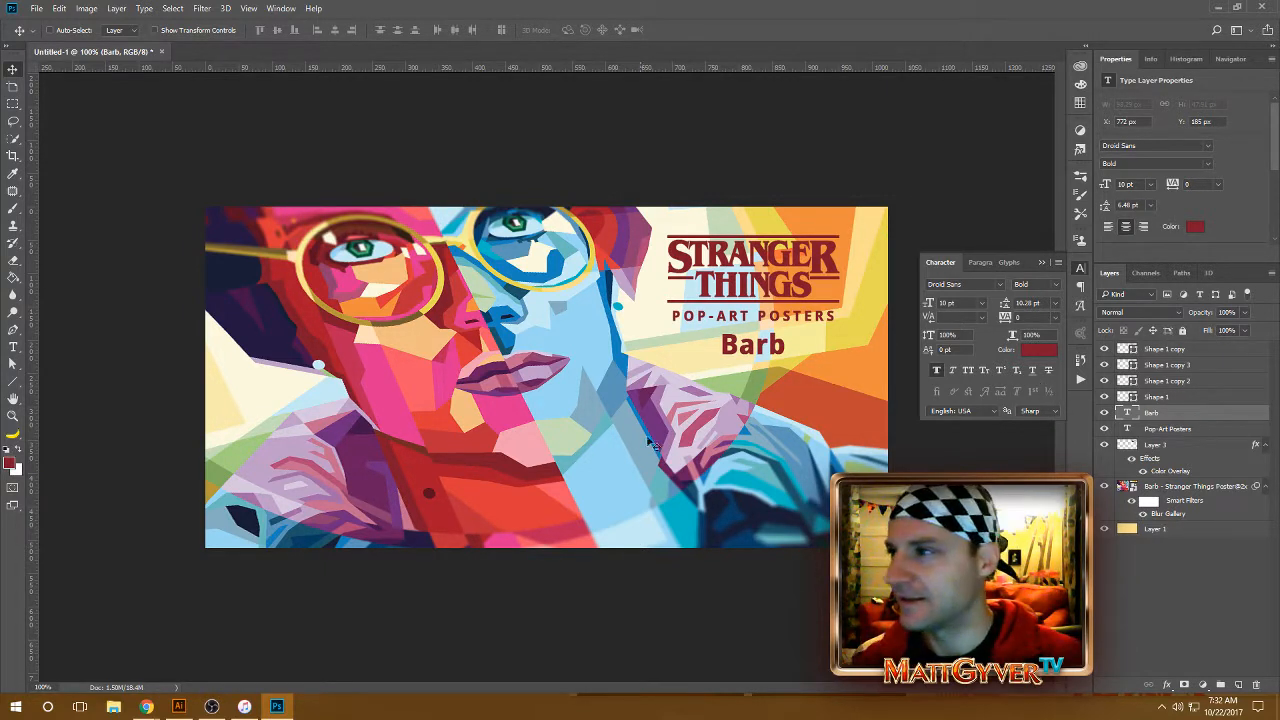
Switch to Illustrator, check the CMYK values of an orange-red swatch in the Barb poster, and return to Photoshop
left_click(179, 706)
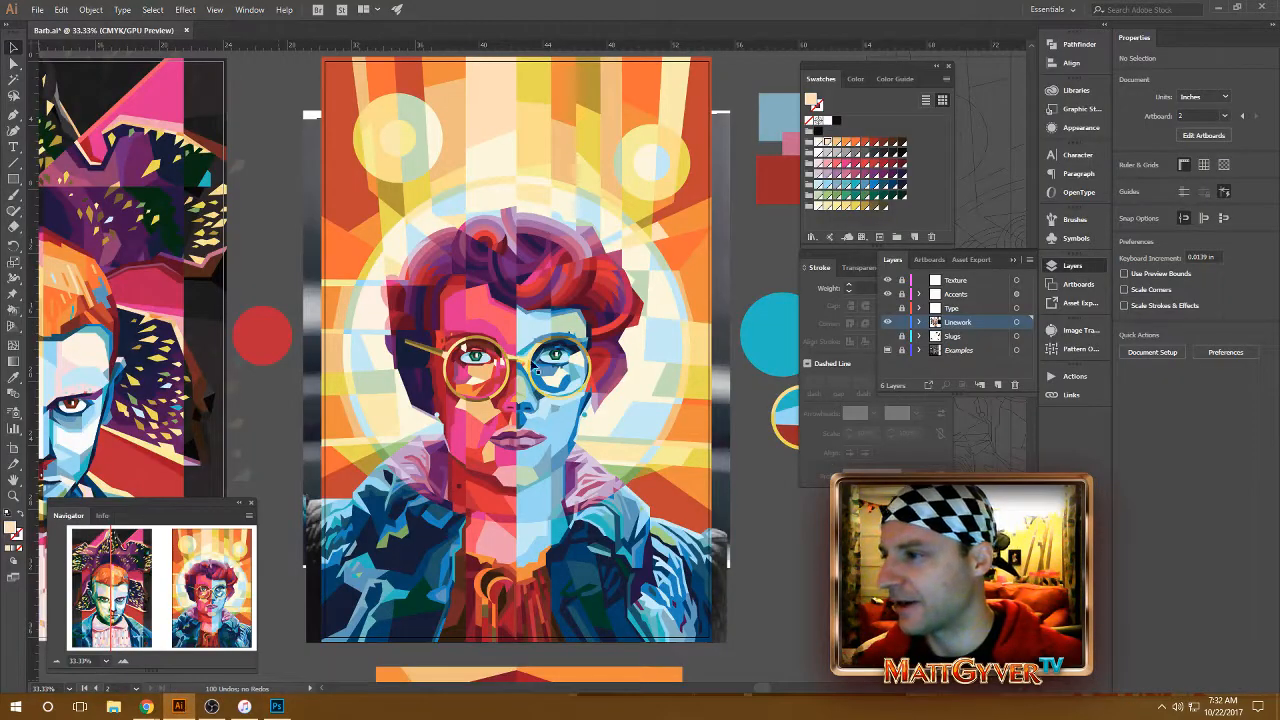
left_click(862, 142)
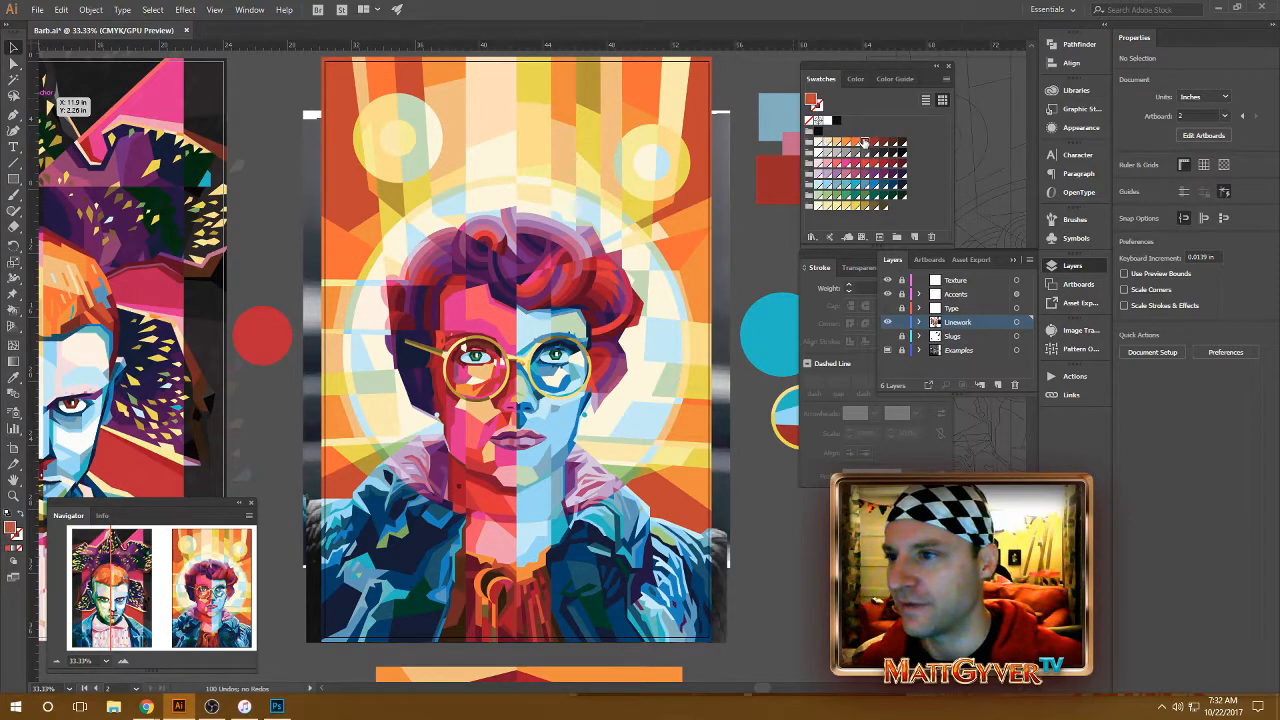
double_click(863, 143)
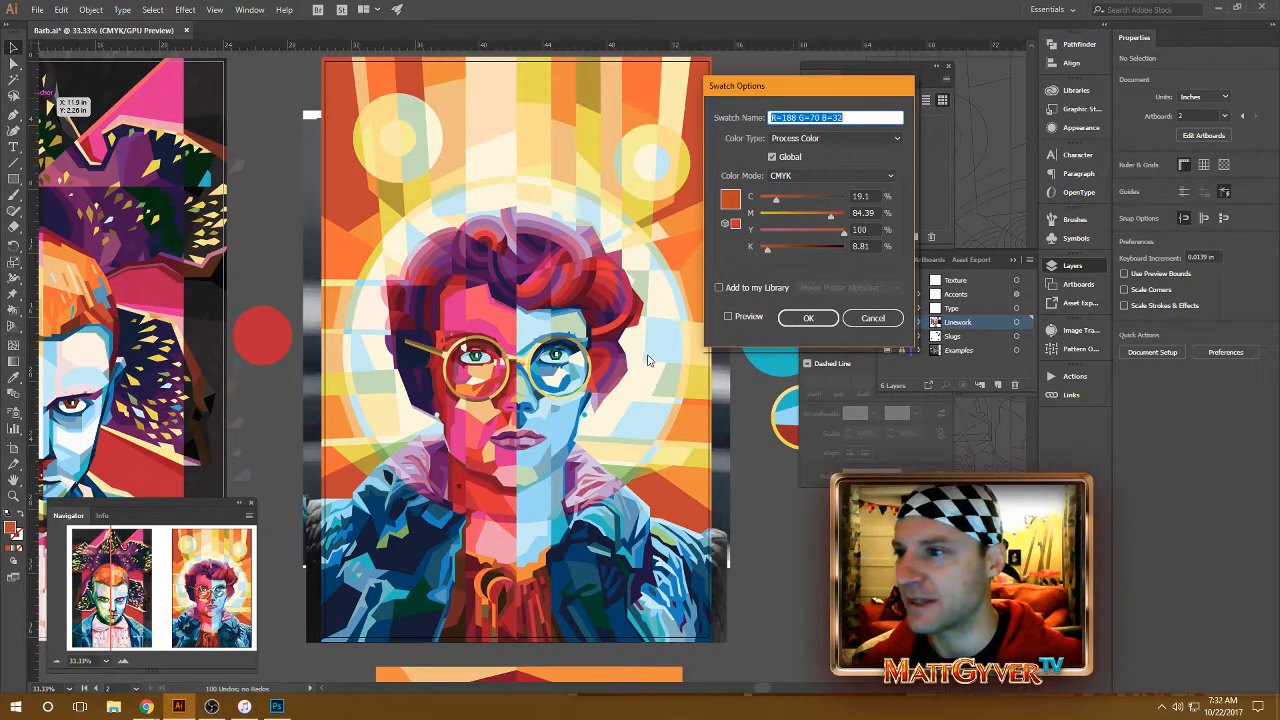
left_click_drag(873, 91, 703, 82)
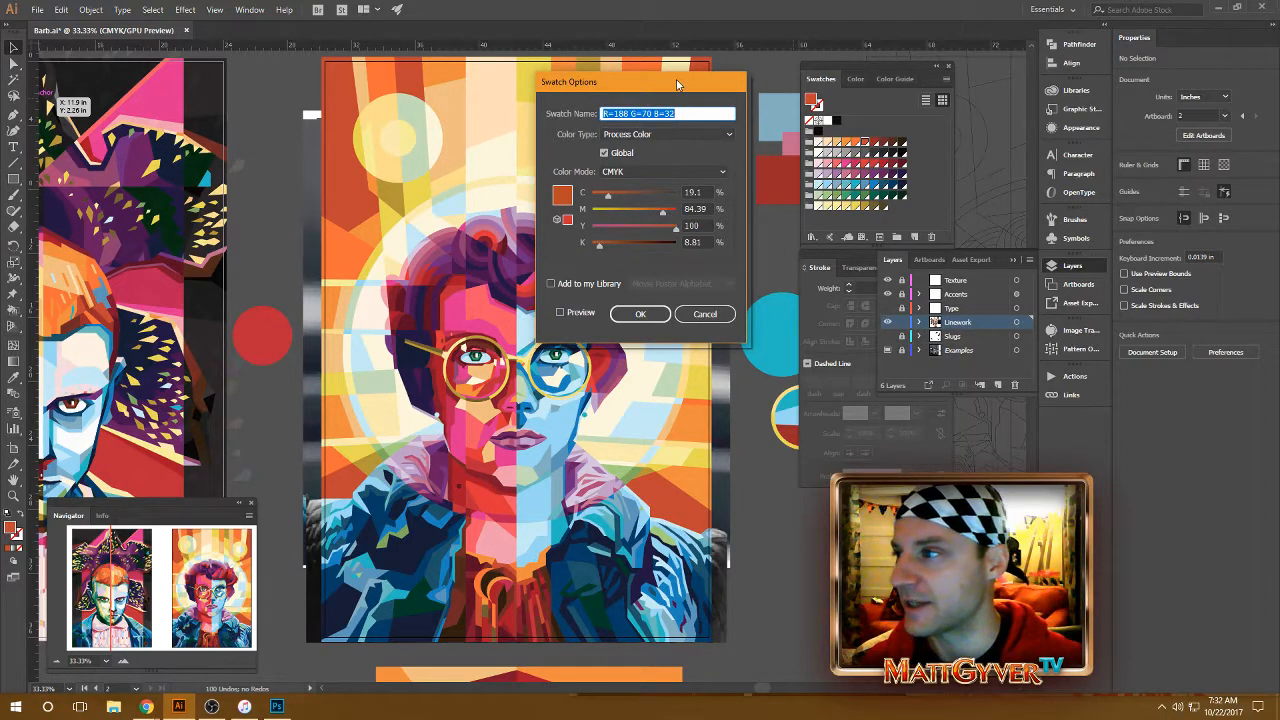
left_click(725, 313)
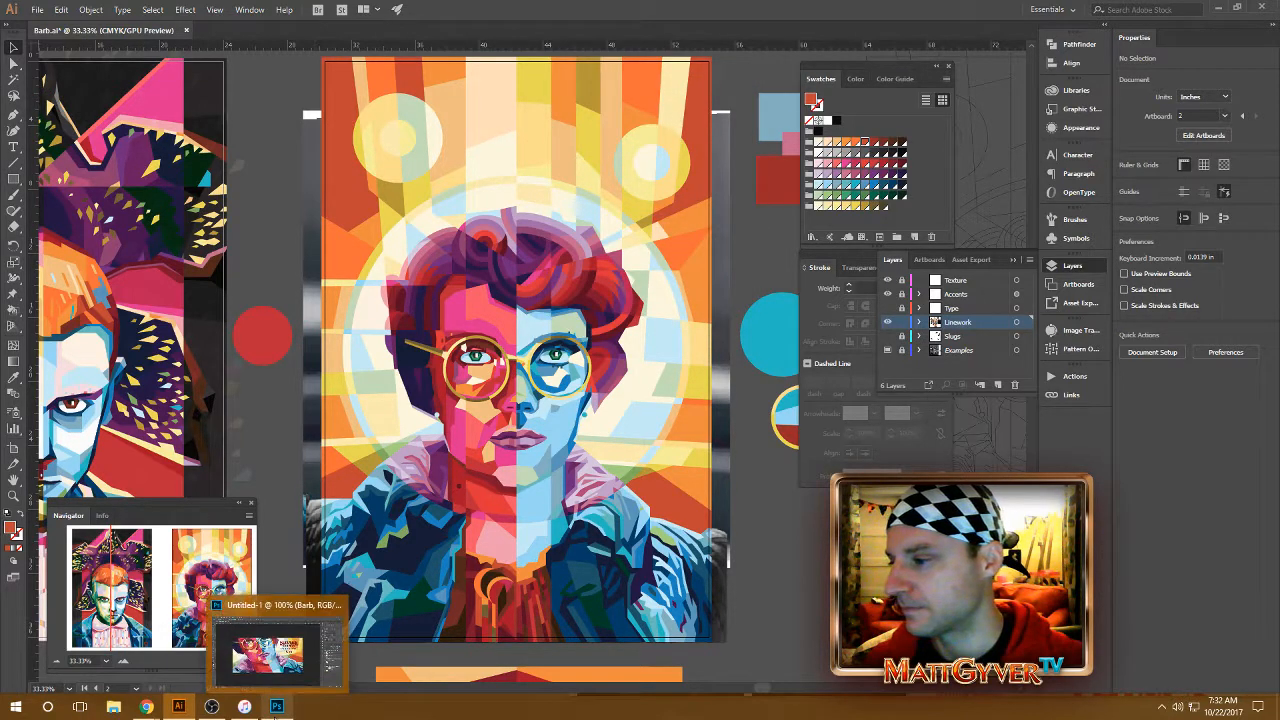
left_click(268, 655)
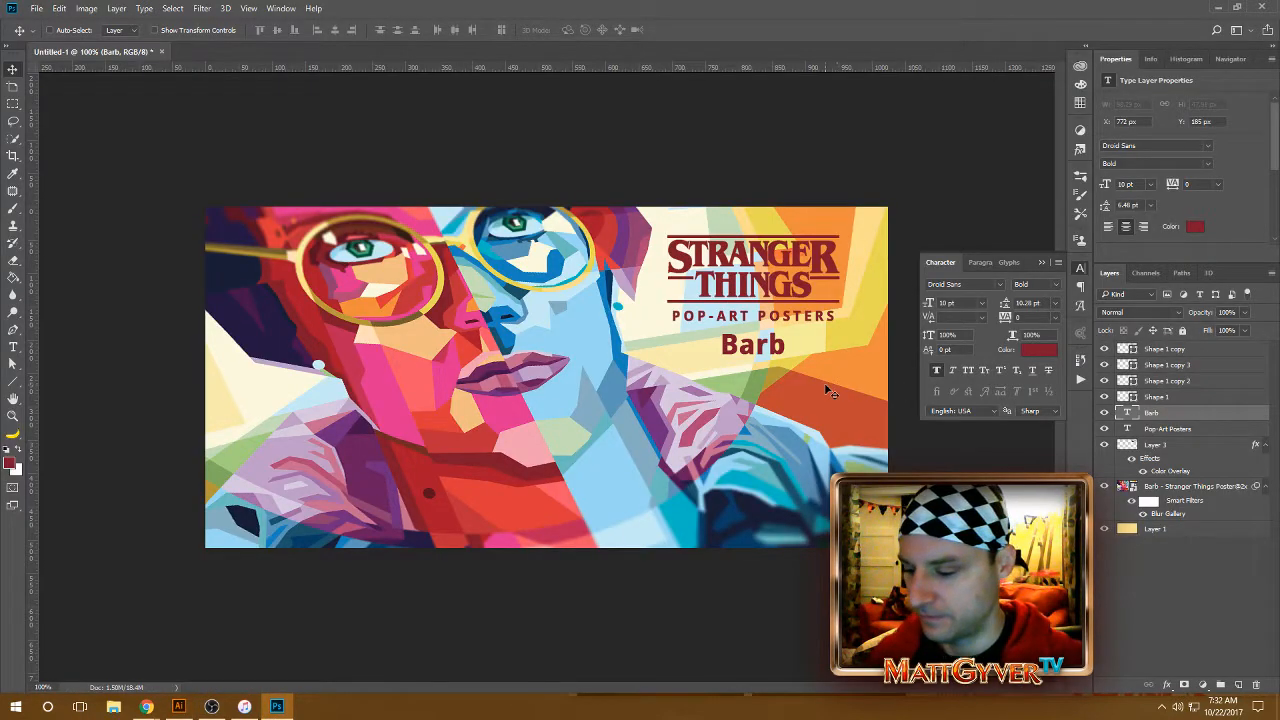
Enclose the Barb title in double quotation marks and nudge it slightly down
key("t")
key("Return")
type("\"")
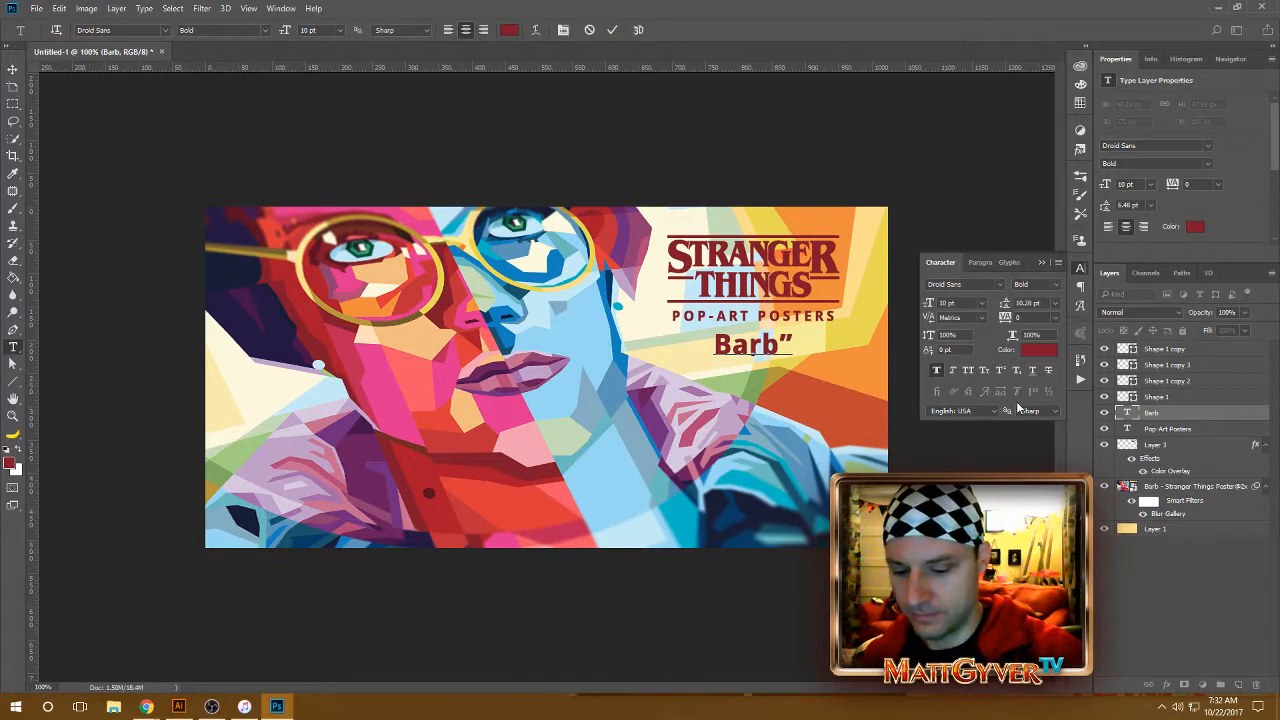
key("Home")
type("\"")
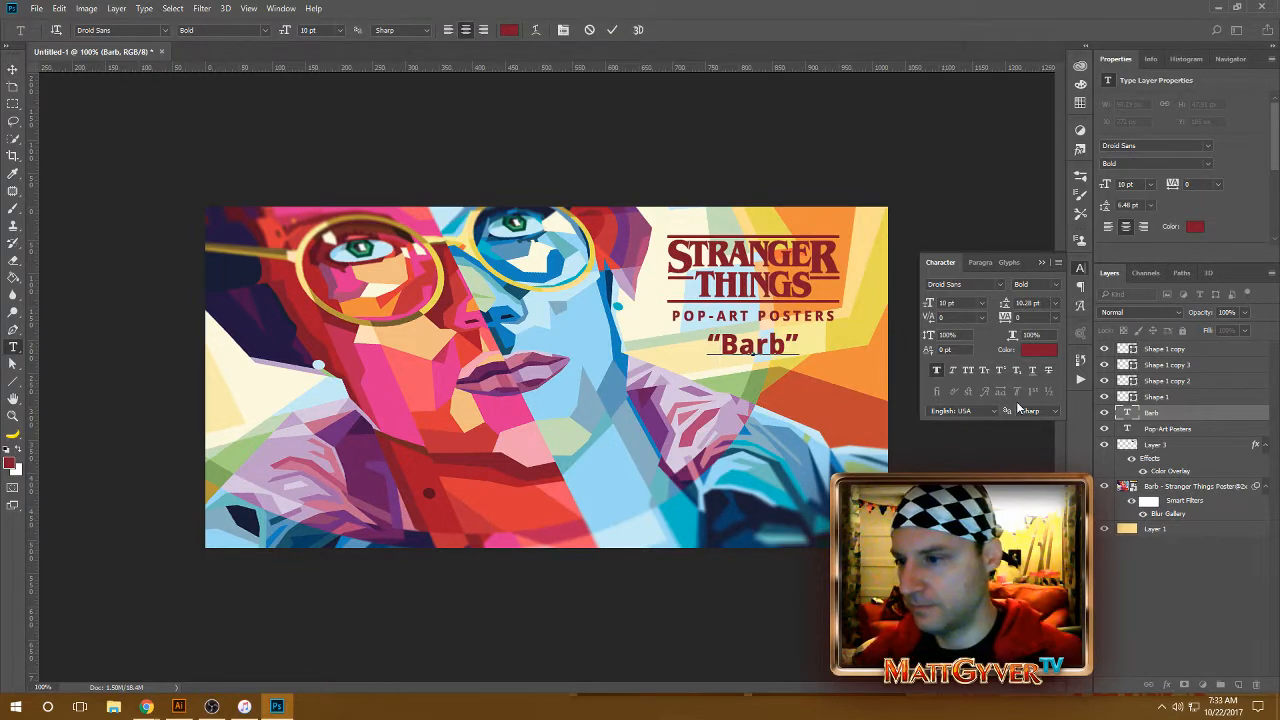
key("ctrl+Return")
key("v")
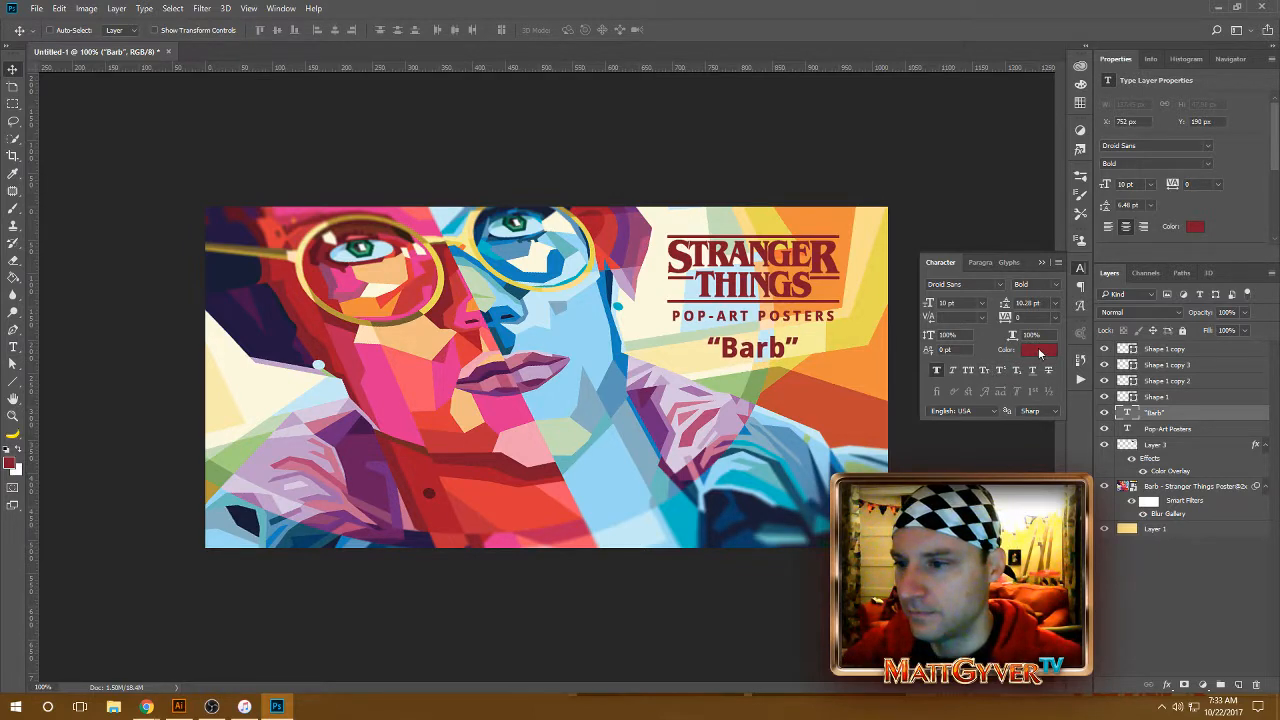
Sample colours from the portrait for the "Barb" title and apply the dark navy of the hair, #101733
left_click(1039, 352)
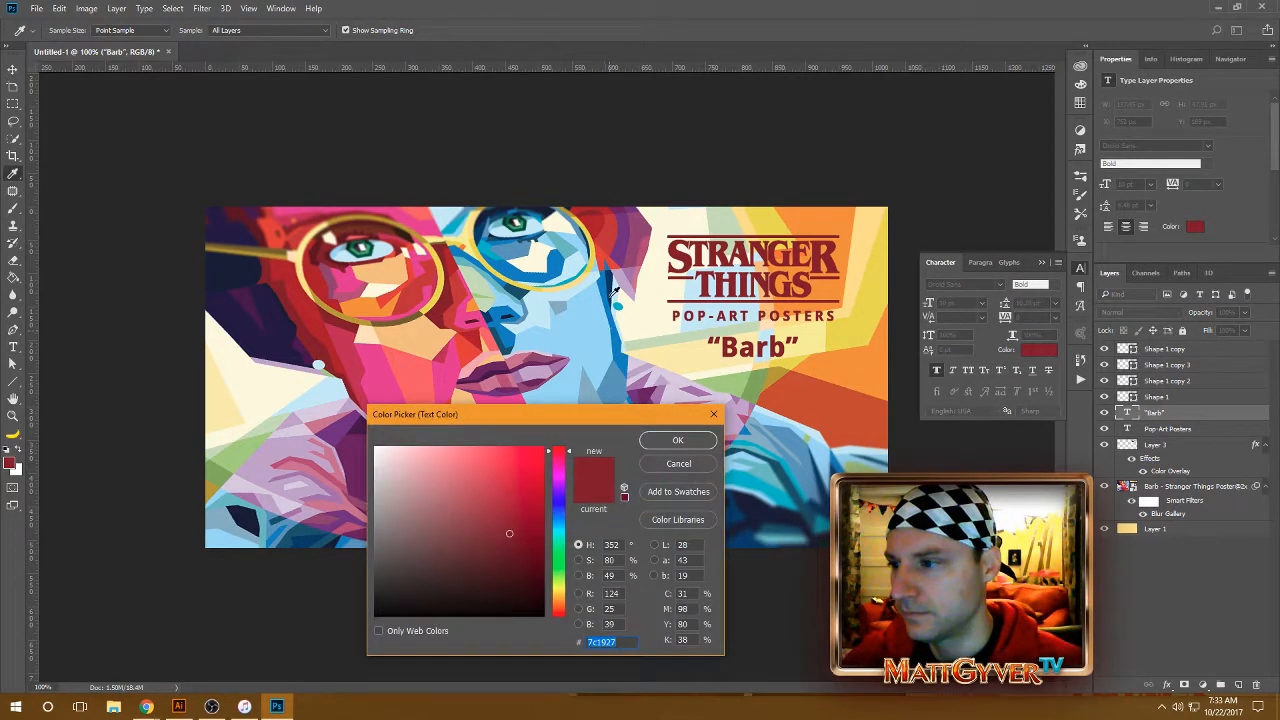
left_click(611, 297)
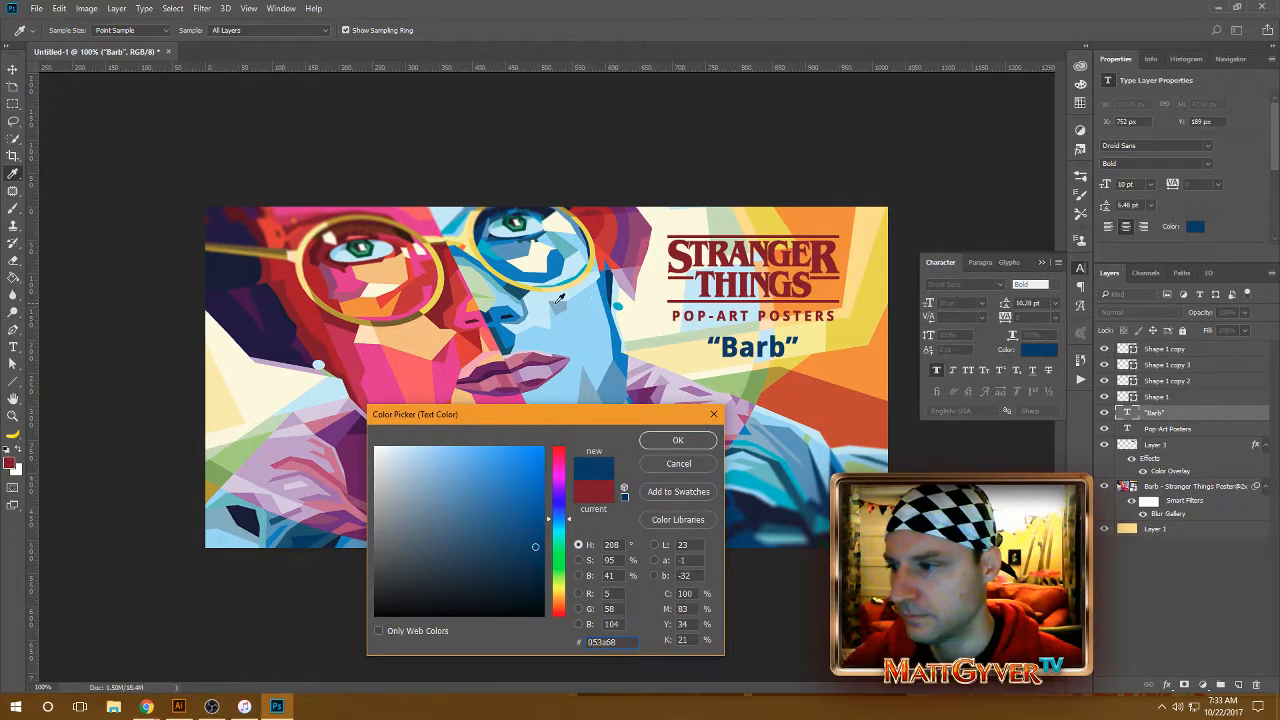
left_click(509, 300)
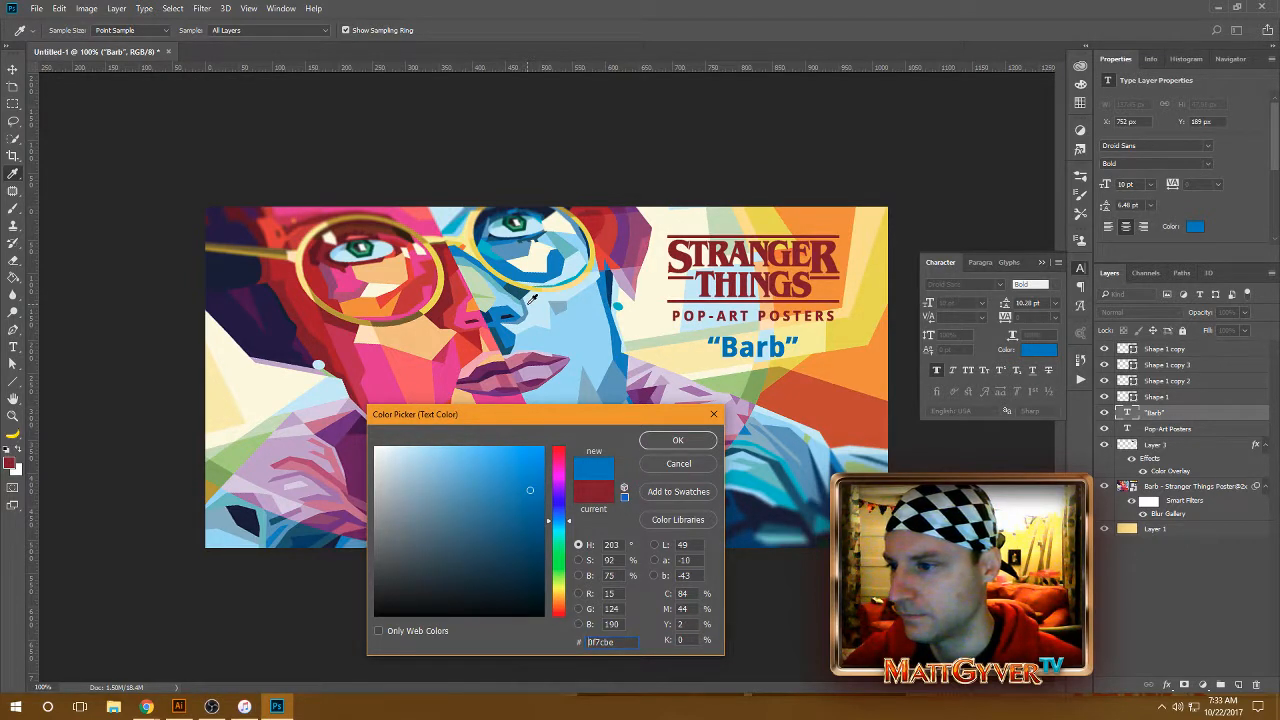
left_click(513, 225)
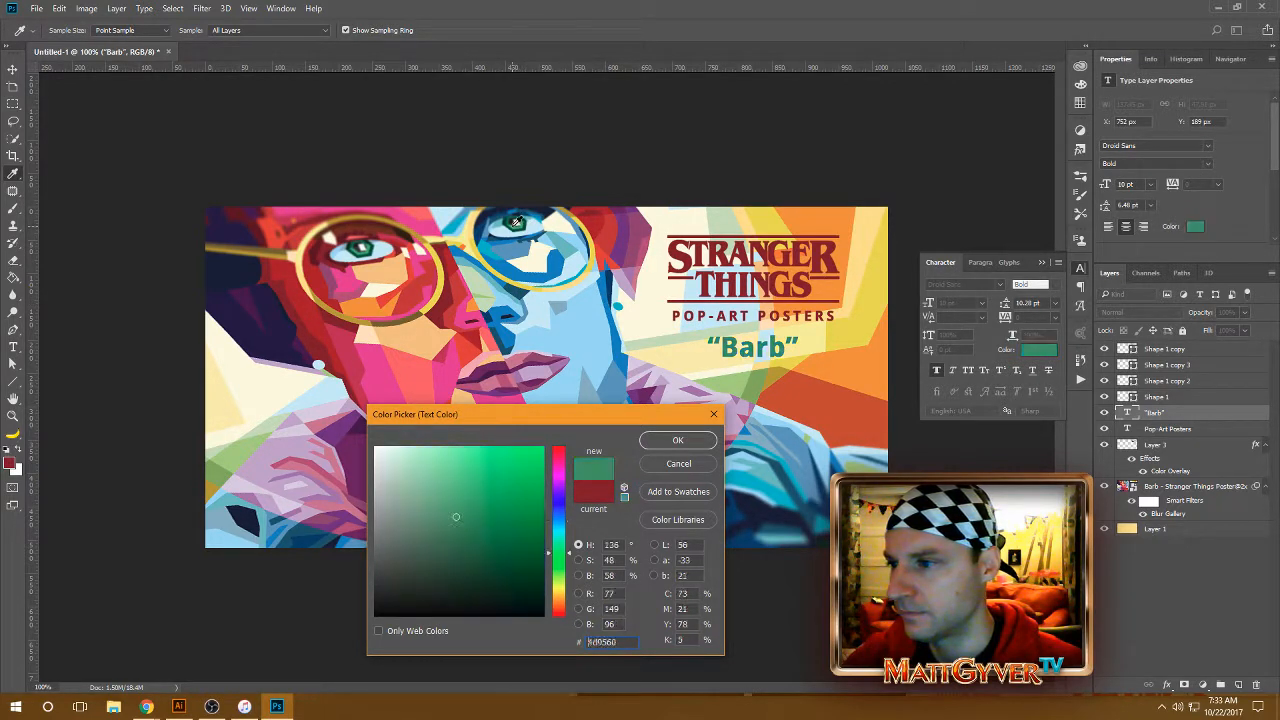
left_click(540, 224)
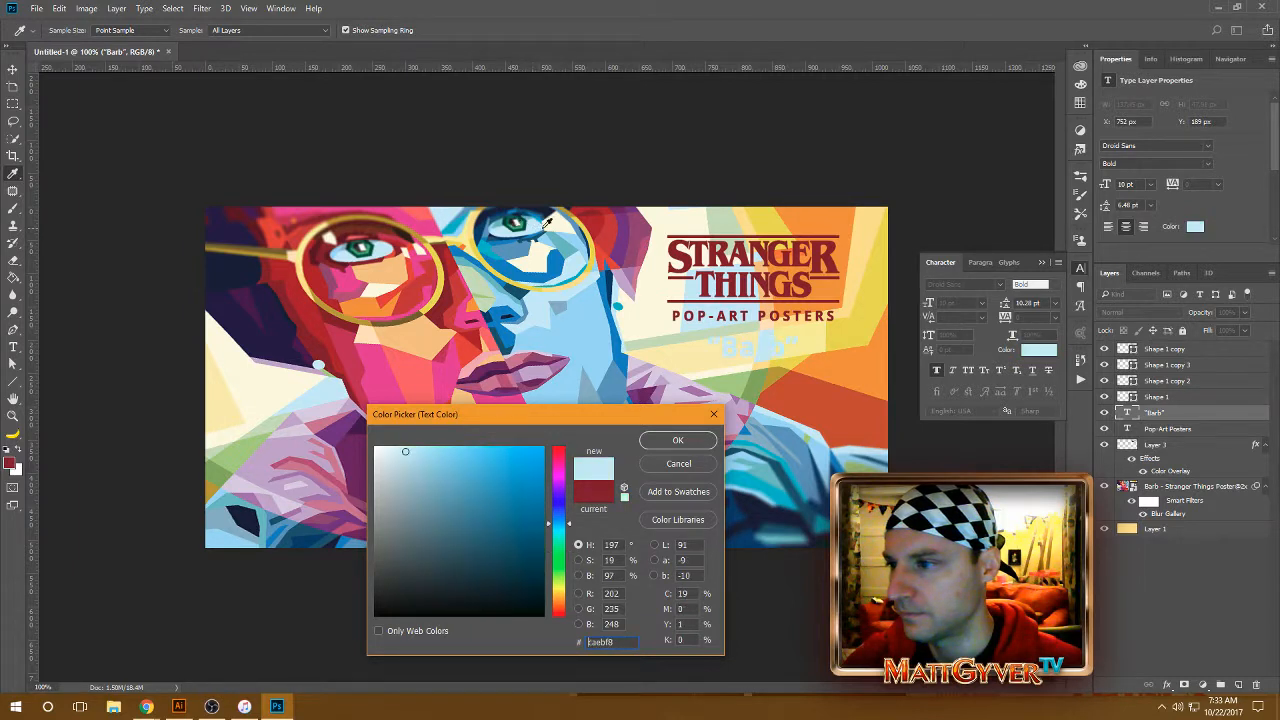
left_click(598, 220)
left_click(624, 222)
left_click(630, 222)
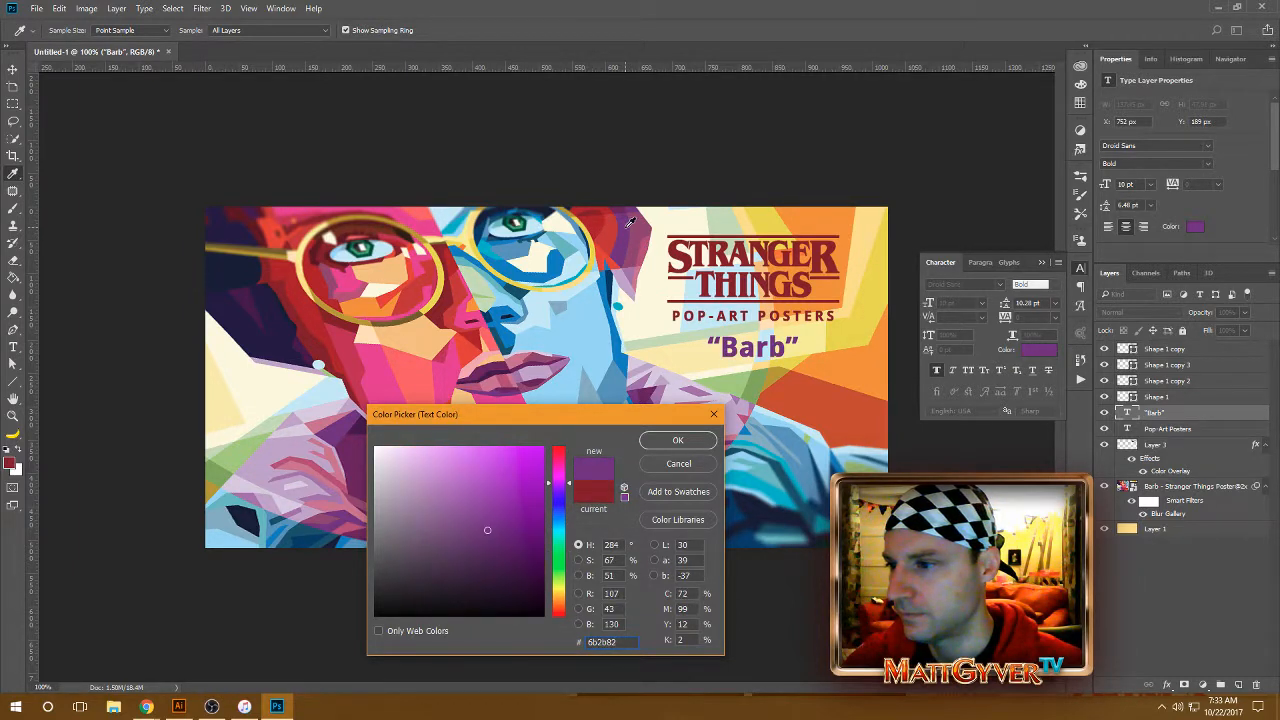
left_click(285, 316)
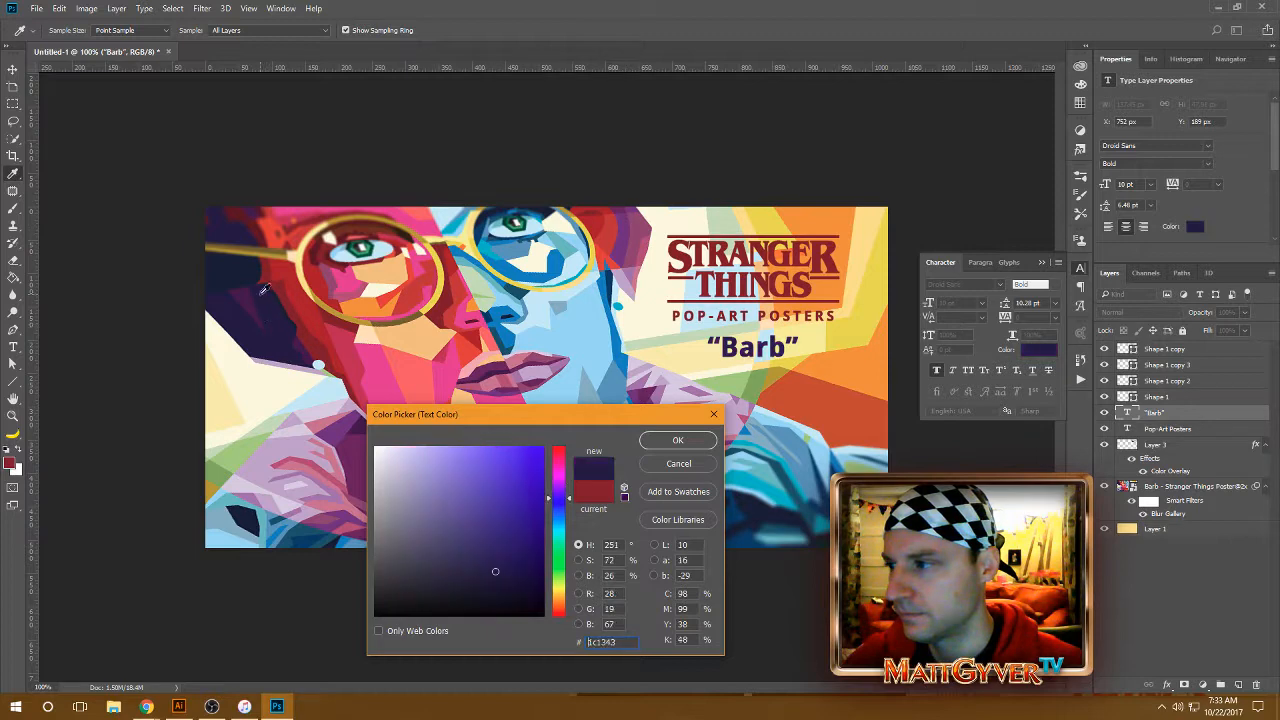
left_click(245, 257)
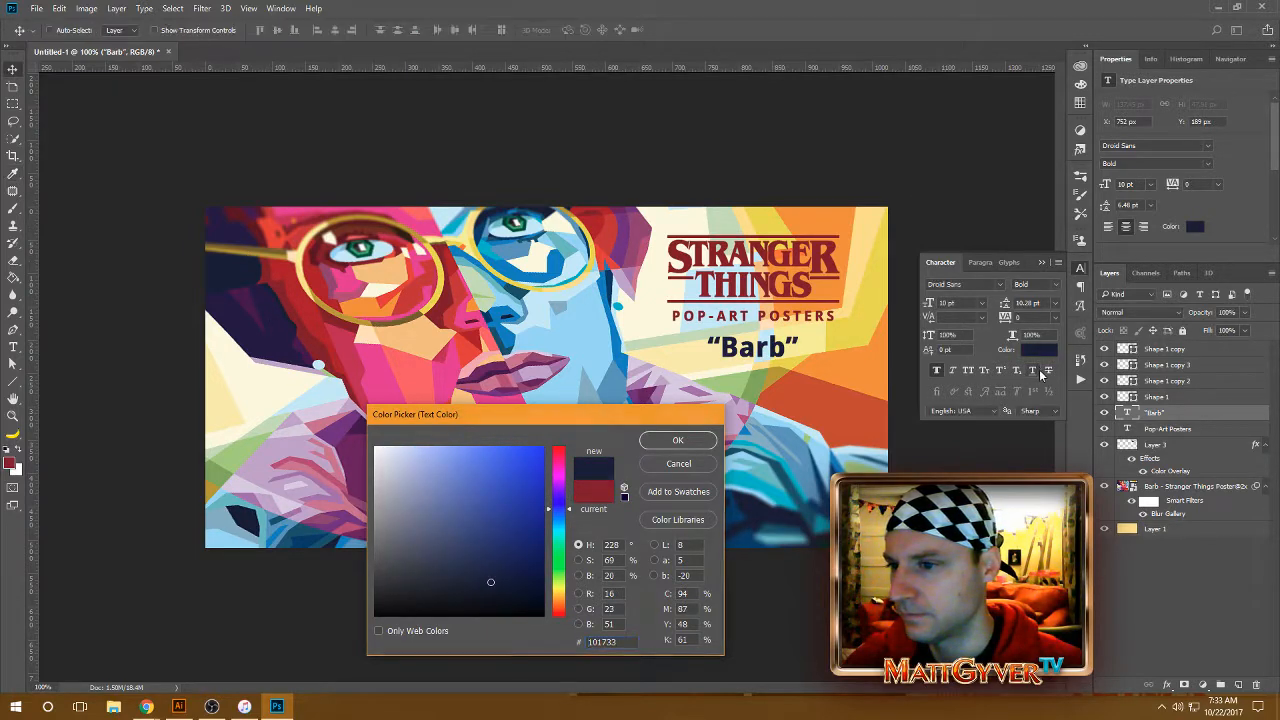
key("Return")
Try the "Barb" title in the Regular font style at 14 pt
left_click(1057, 287)
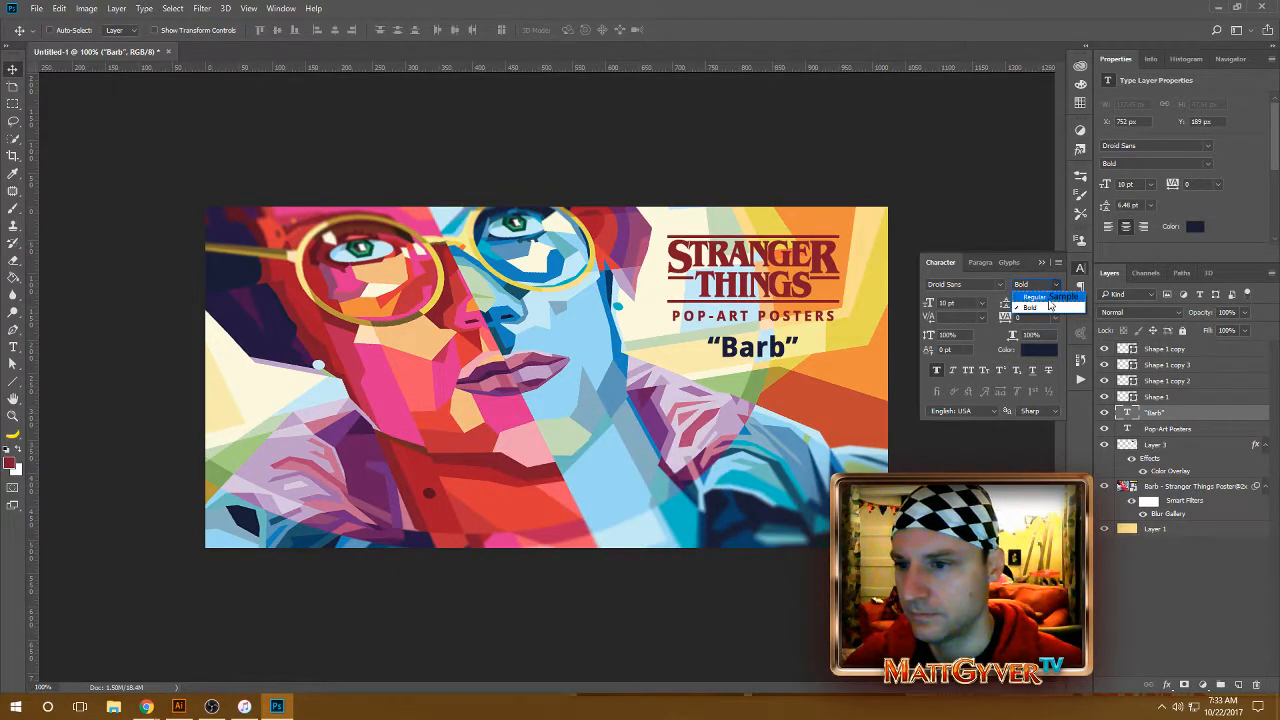
left_click(1030, 296)
left_click_drag(957, 303, 859, 309)
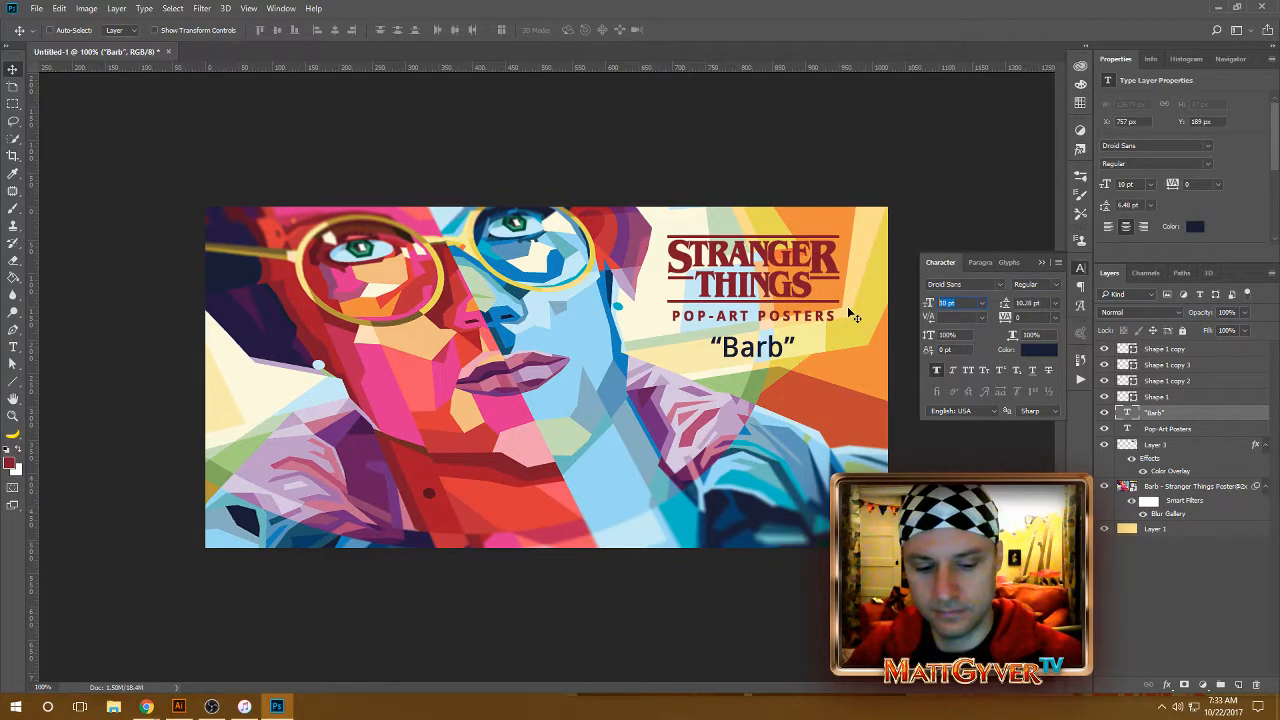
type("14")
key("Return")
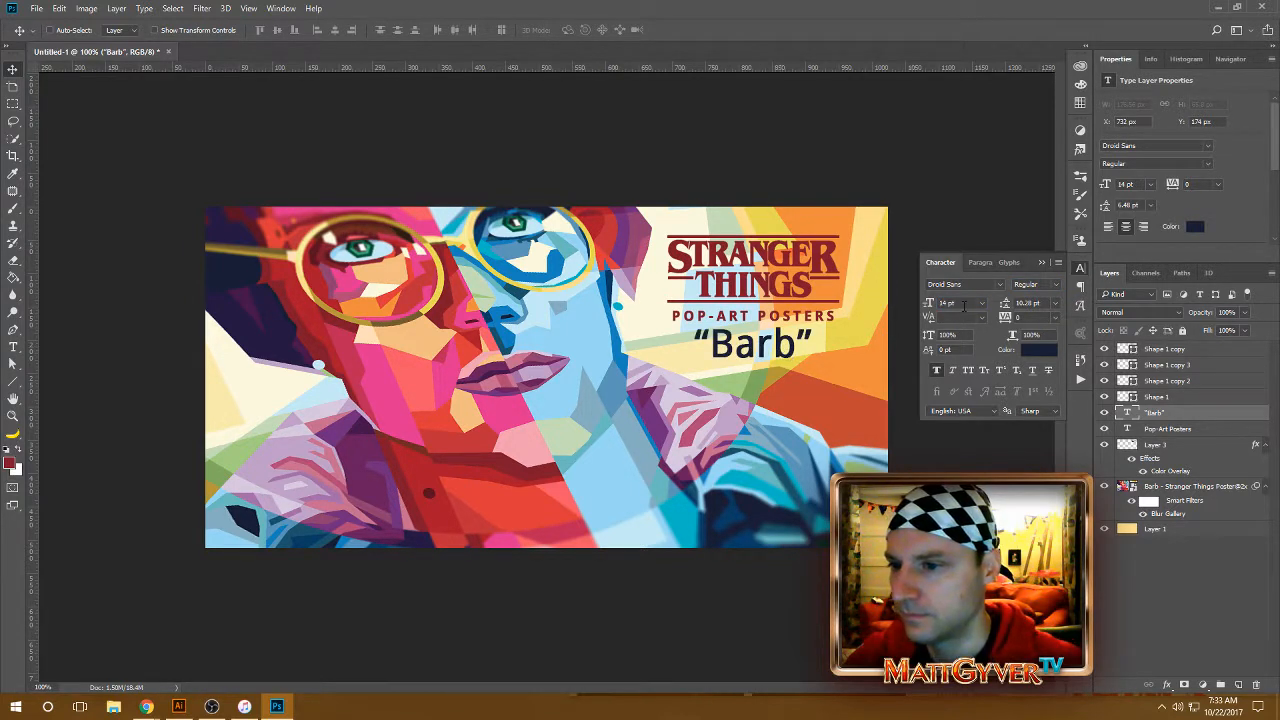
key("ctrl+z")
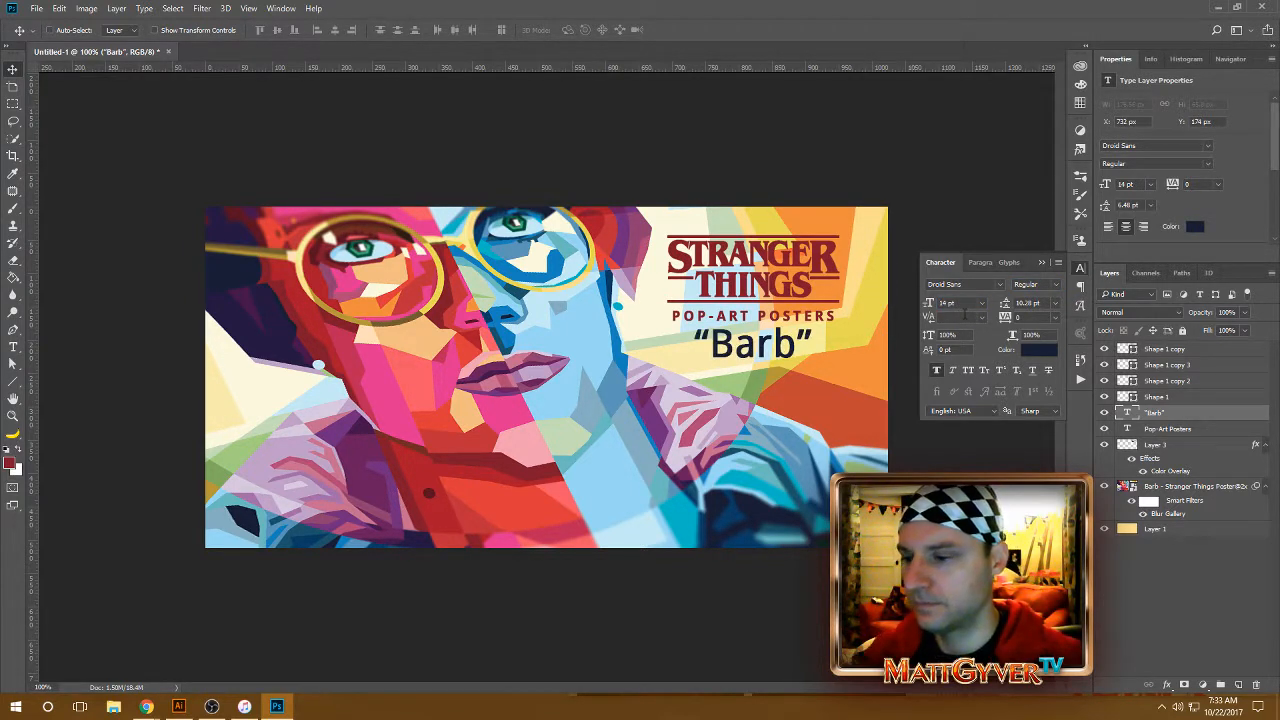
key("ctrl+shift+b")
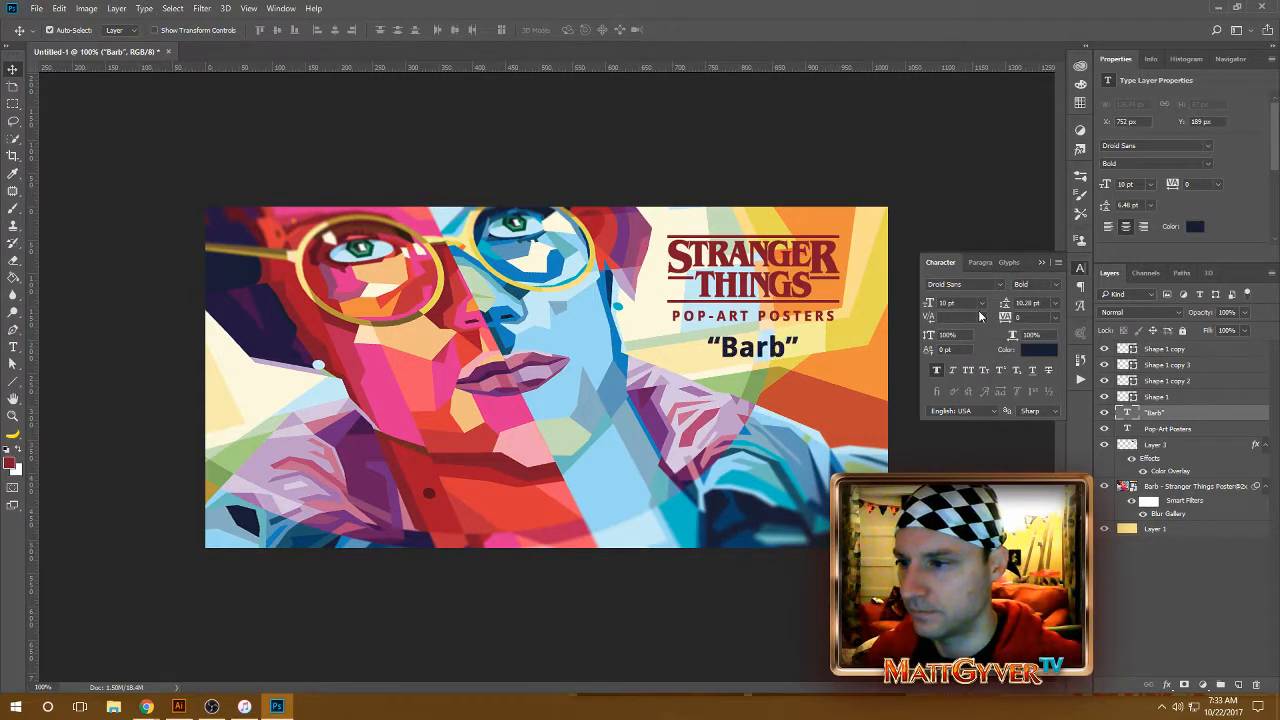
left_click(1040, 302)
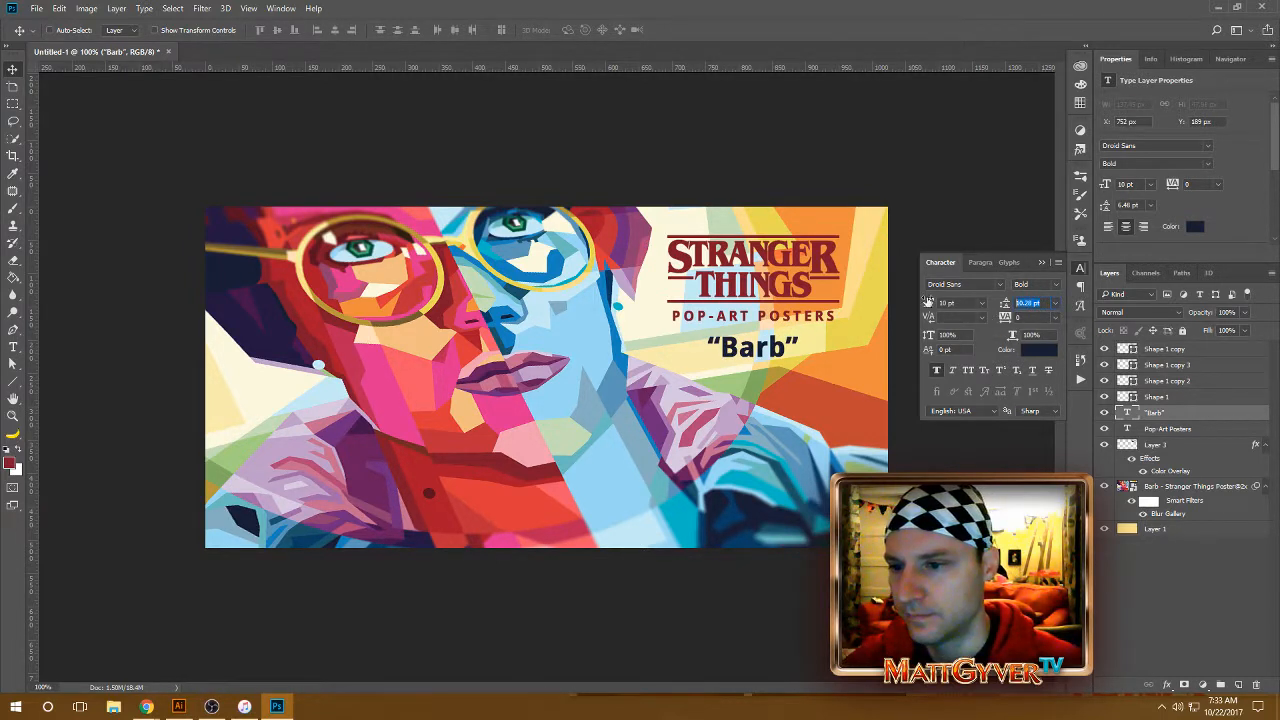
left_click(787, 358)
key("Down")
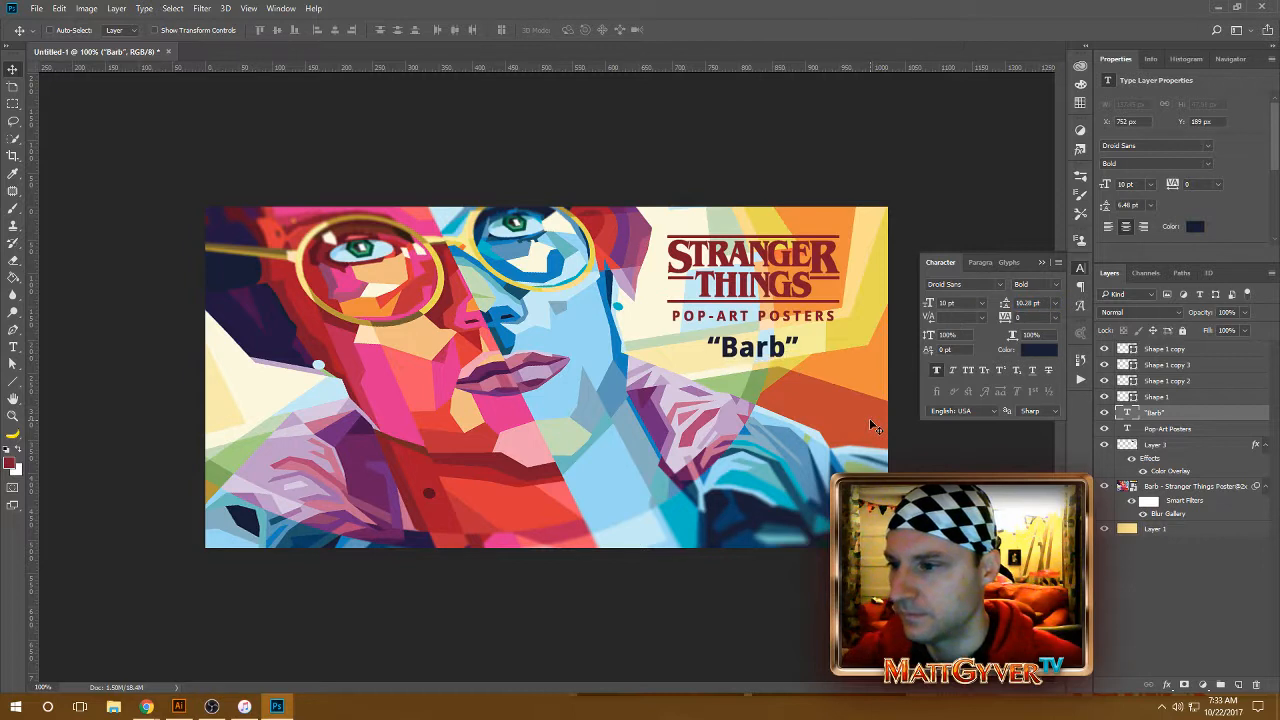
Move the four logo lines, the Pop-Art Posters subtitle and the Stranger Things logo up 10 px
left_click(1180, 397)
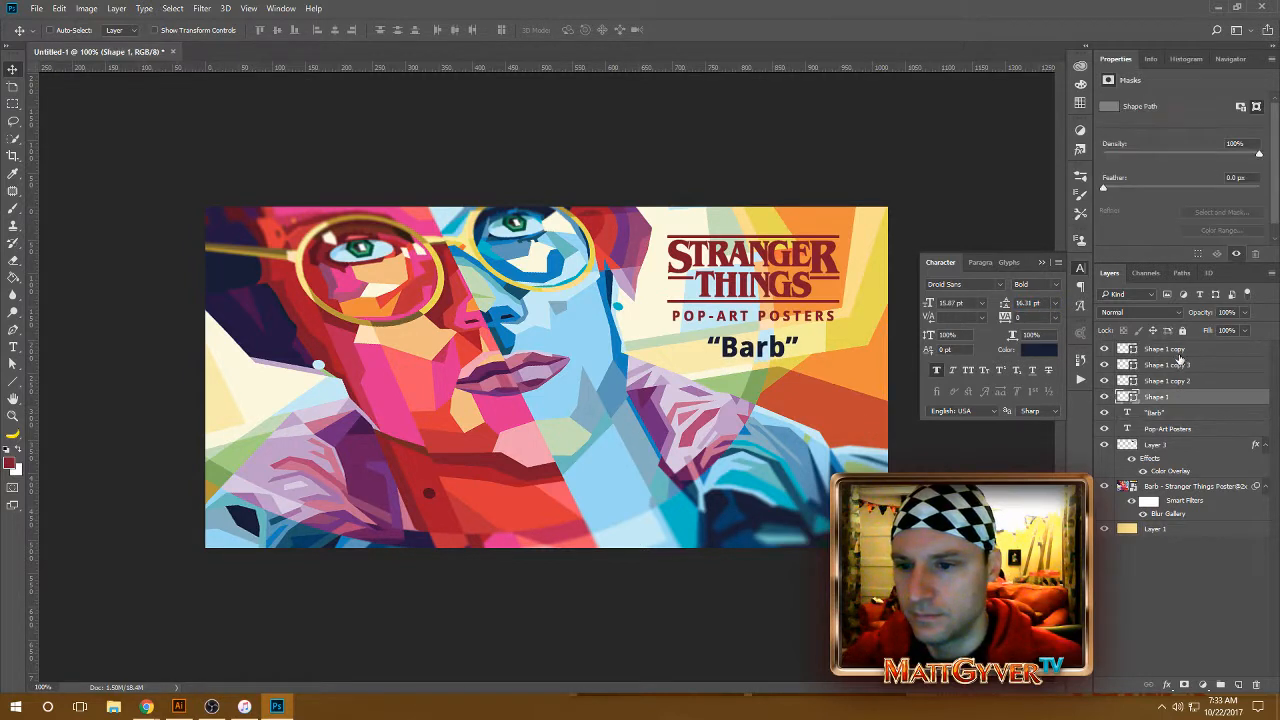
left_click(1178, 349, "shift")
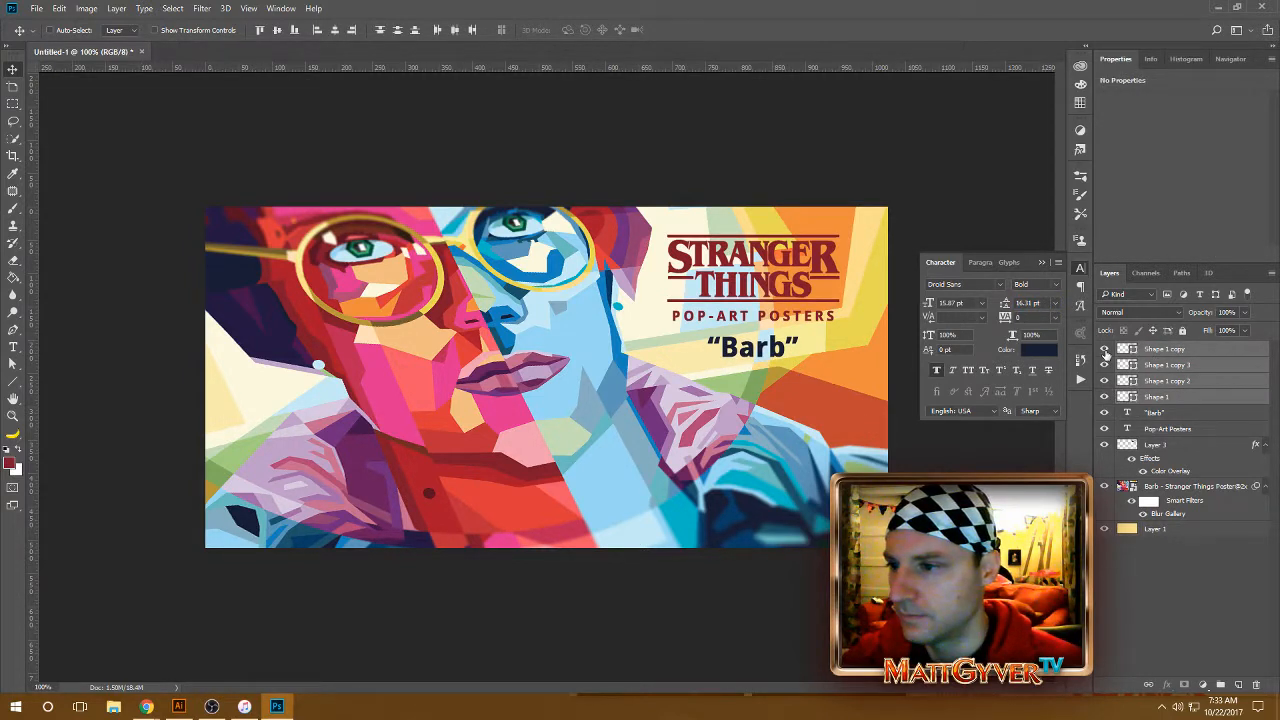
left_click(1210, 430, "ctrl")
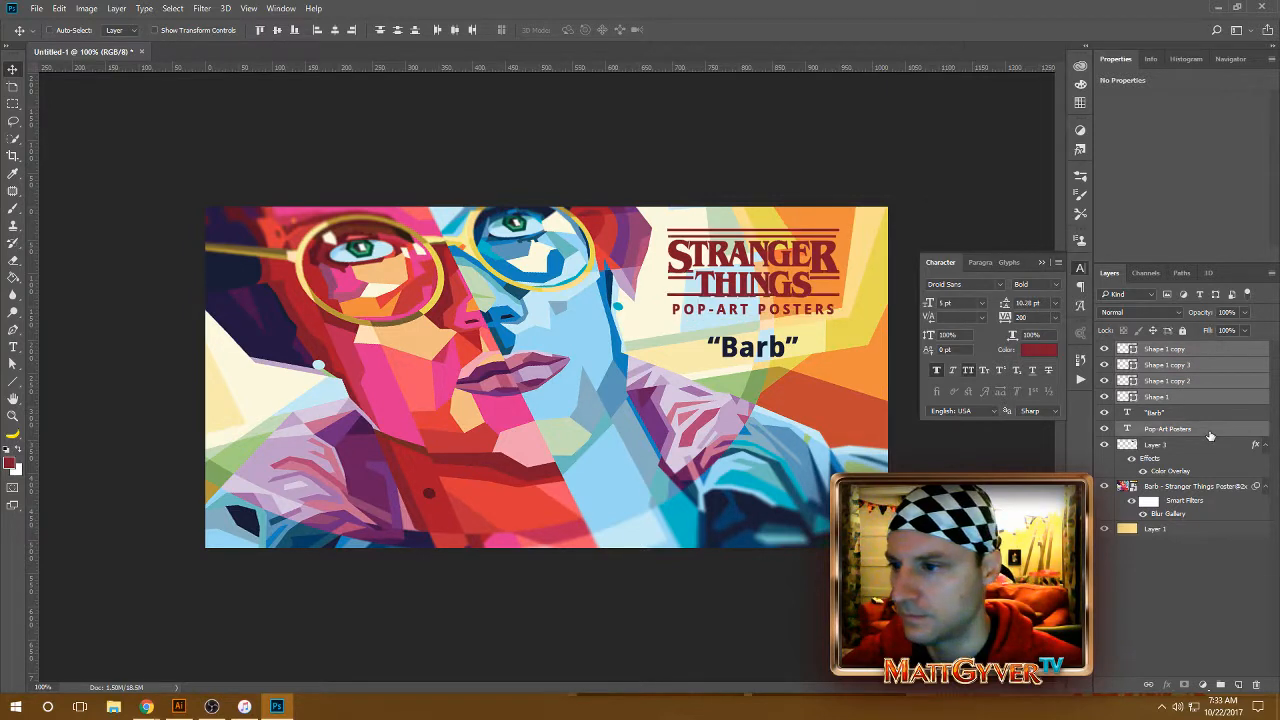
key("shift+Up")
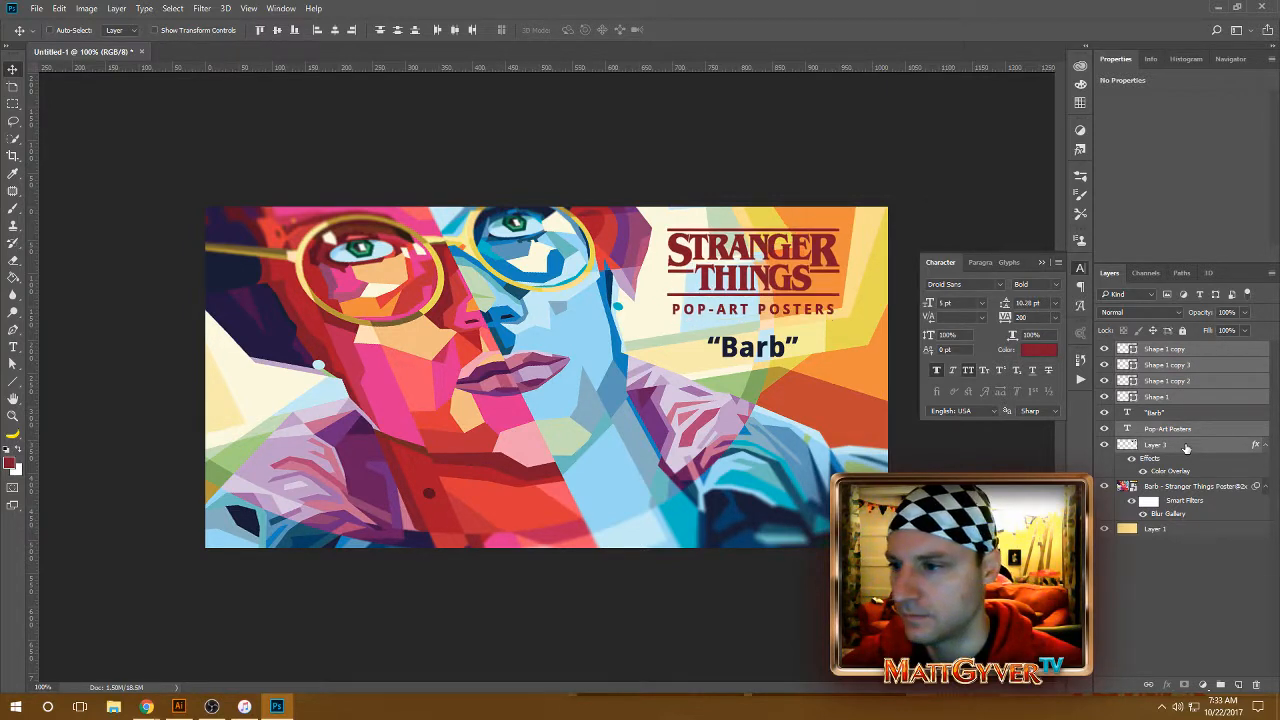
Reorder the selected logo and Pop-Art Posters subtitle layers above the "Barb" layer and move them about 20 px down
left_click_drag(1194, 432, 1194, 410)
key("Down")
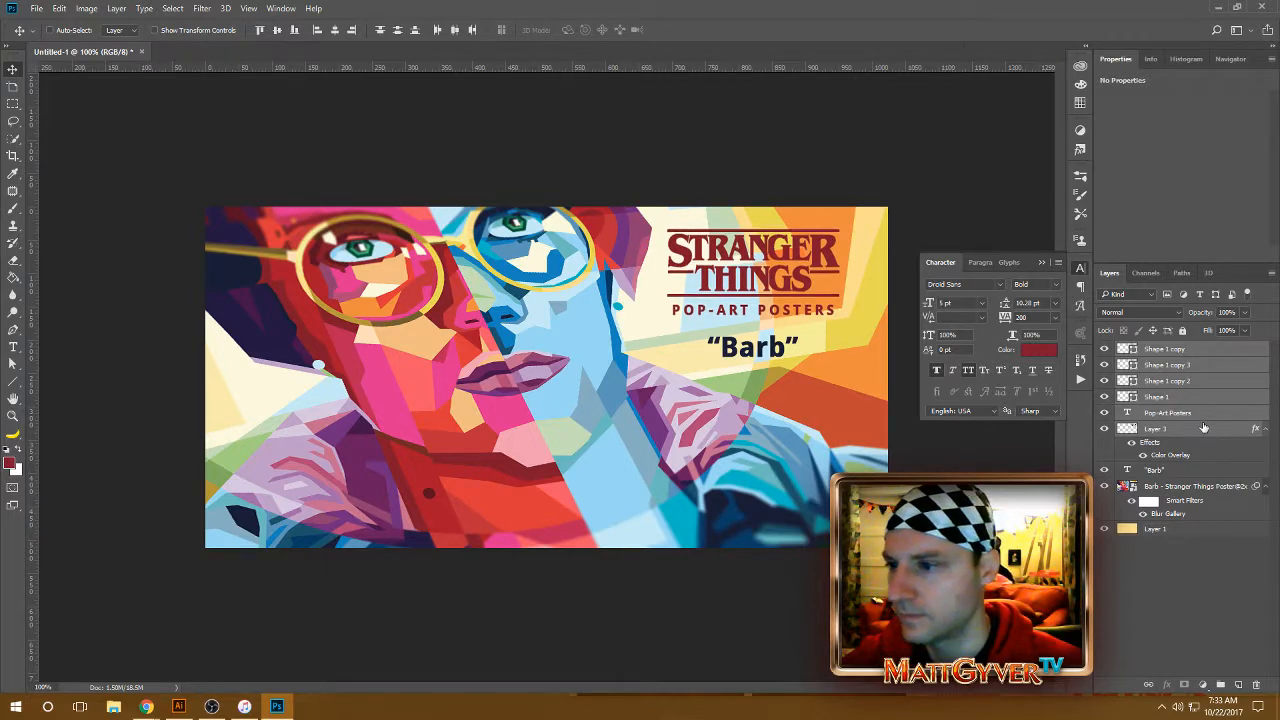
key("shift+Down")
key("shift+Down")
right_click(1204, 427)
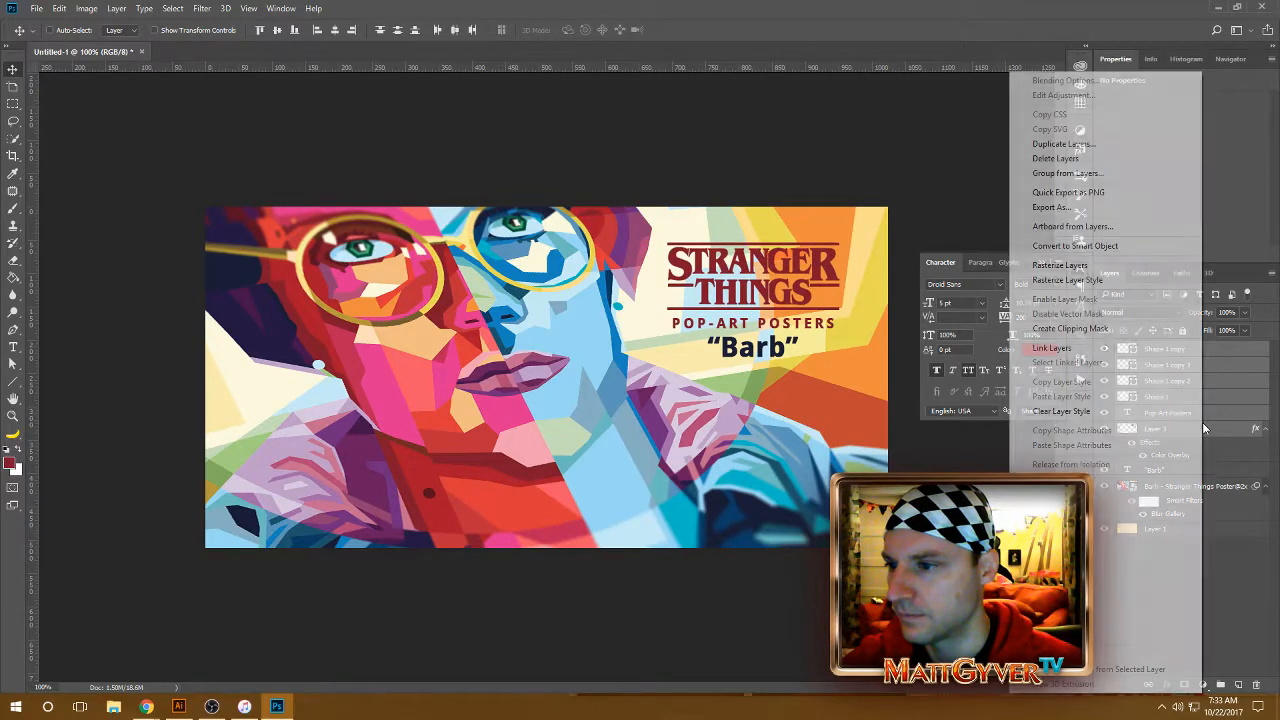
left_click(832, 314)
Nudge the Stranger Things logo, its four lines and the Pop-Art Posters subtitle slightly to the right
key("Right")
key("Right")
key("Right")
key("Right")
key("Right")
key("Right")
key("Right")
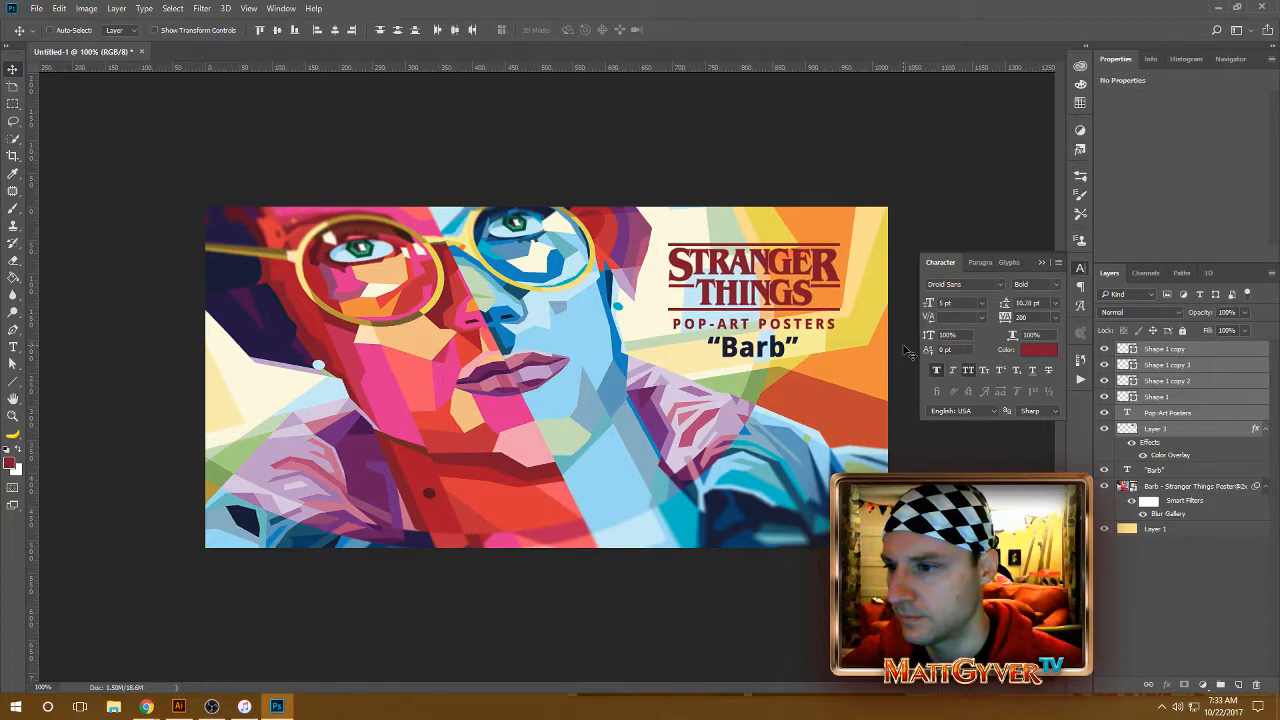
key("Right")
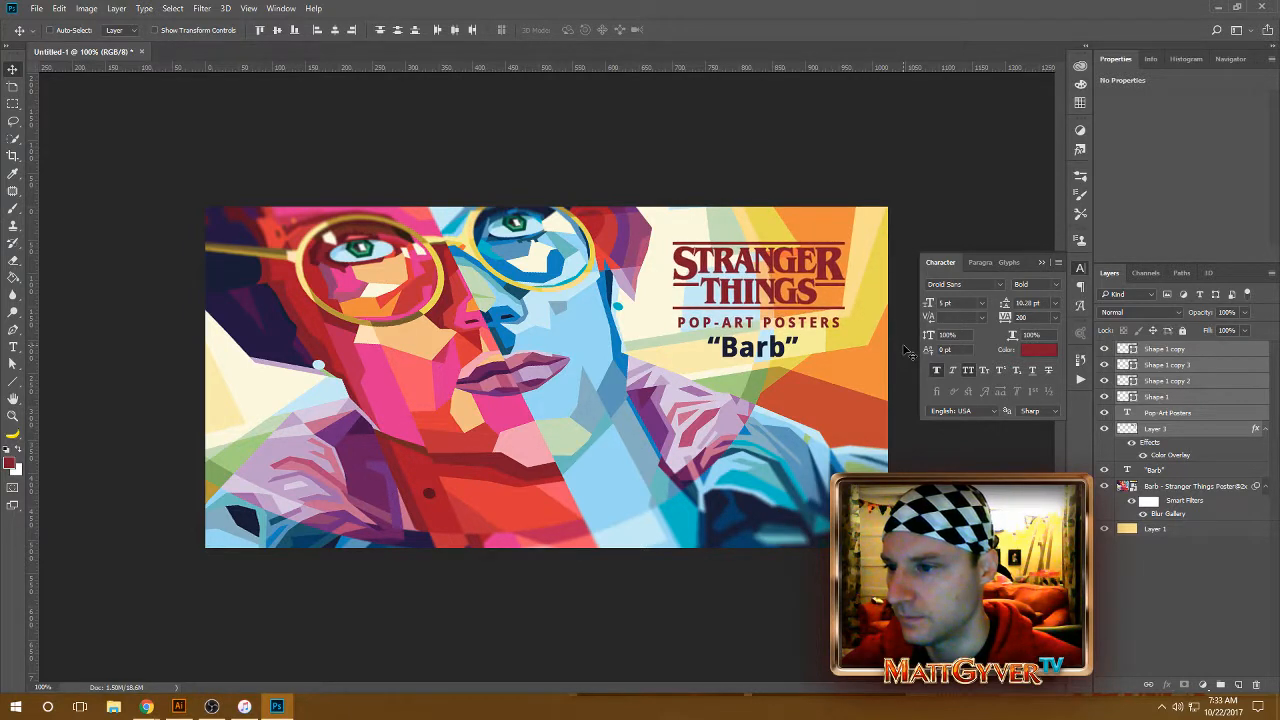
key("Right")
key("Right")
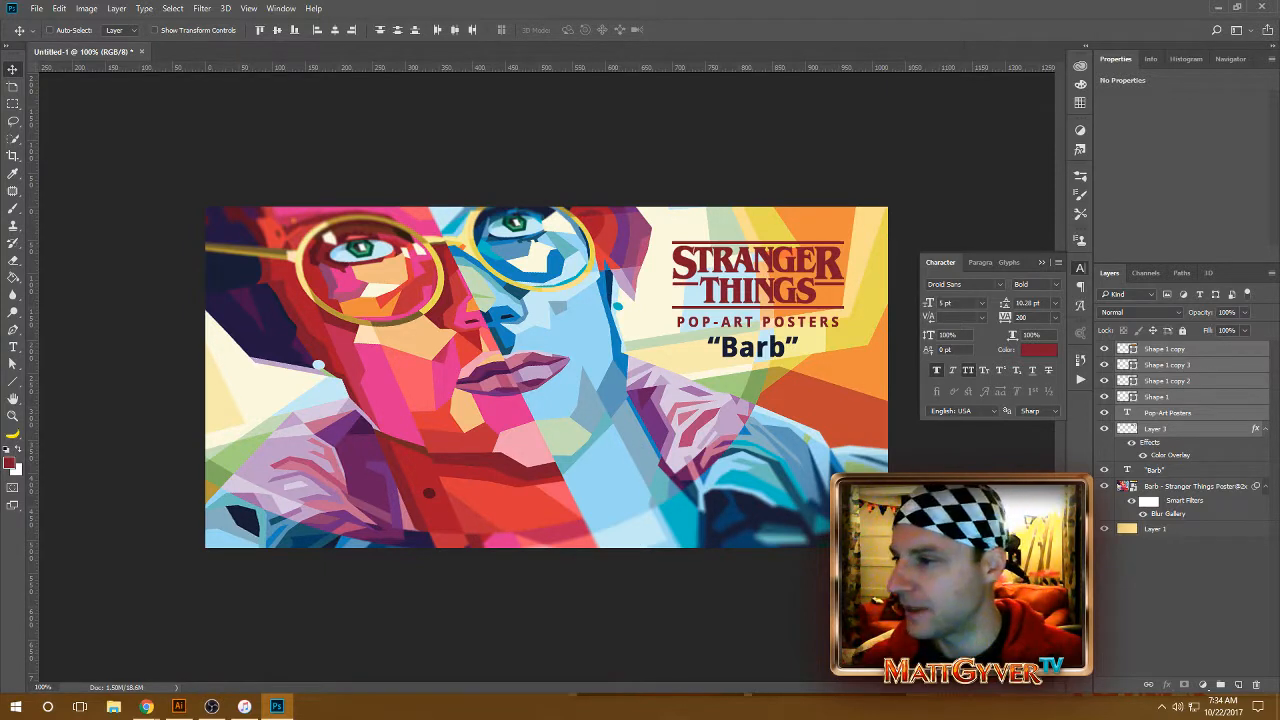
Check the contents of the GoogleDrive folder in File Explorer and close the window
left_click(113, 707)
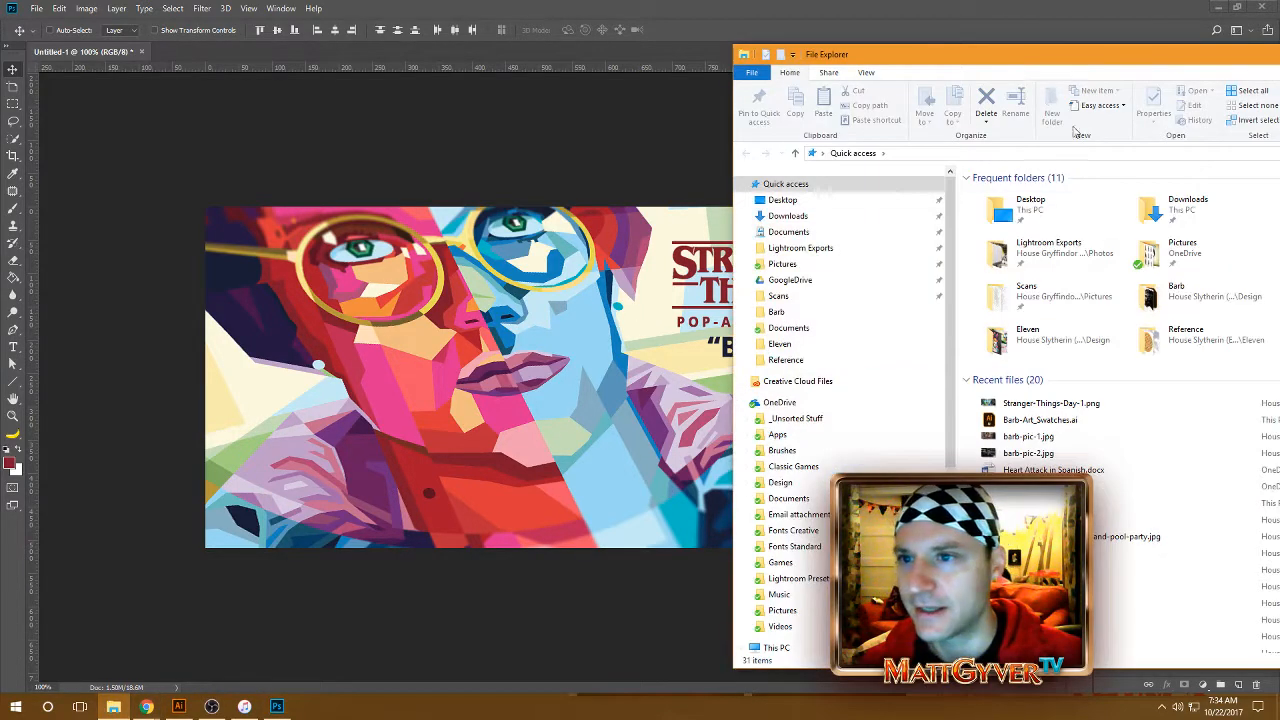
left_click_drag(1086, 49, 530, 36)
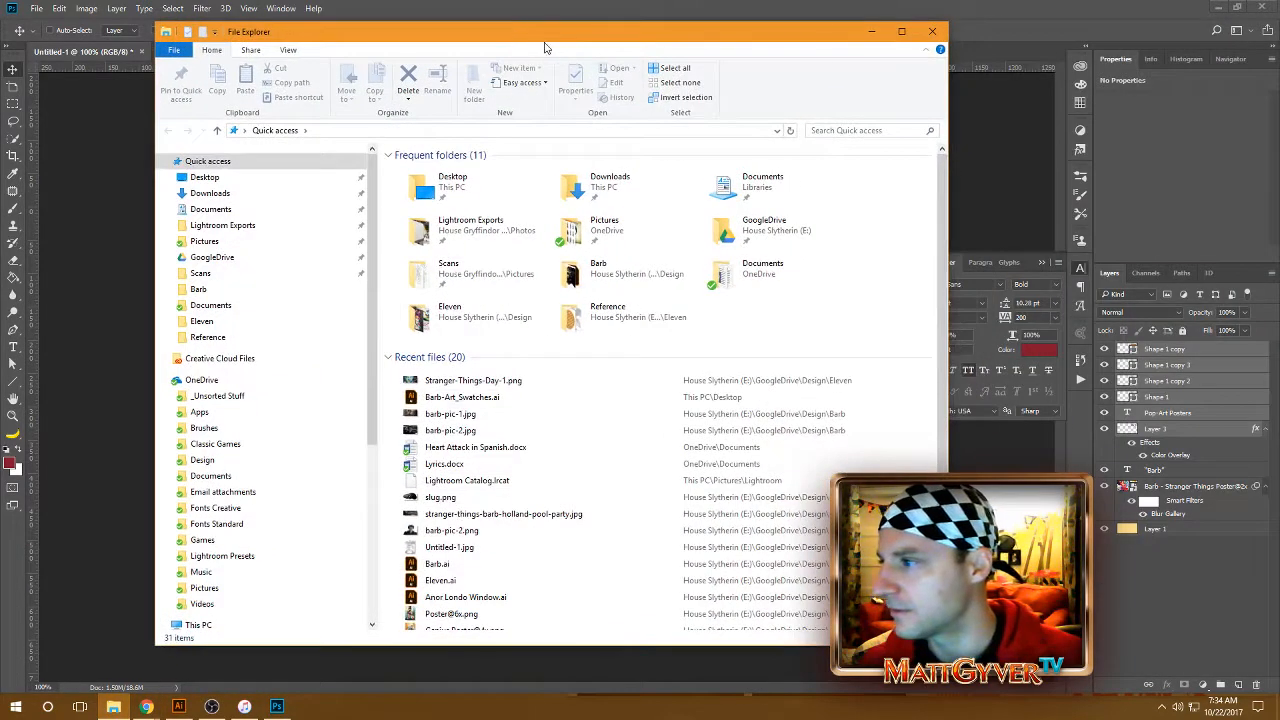
left_click(210, 258)
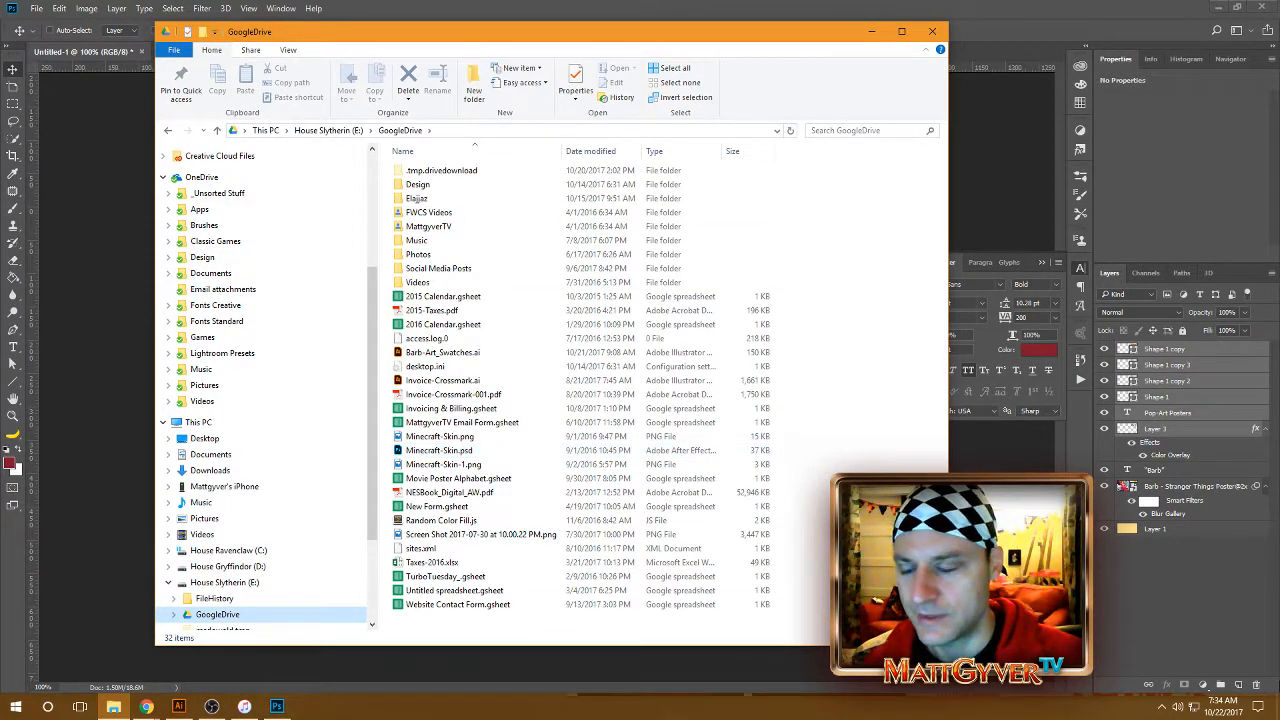
left_click(932, 31)
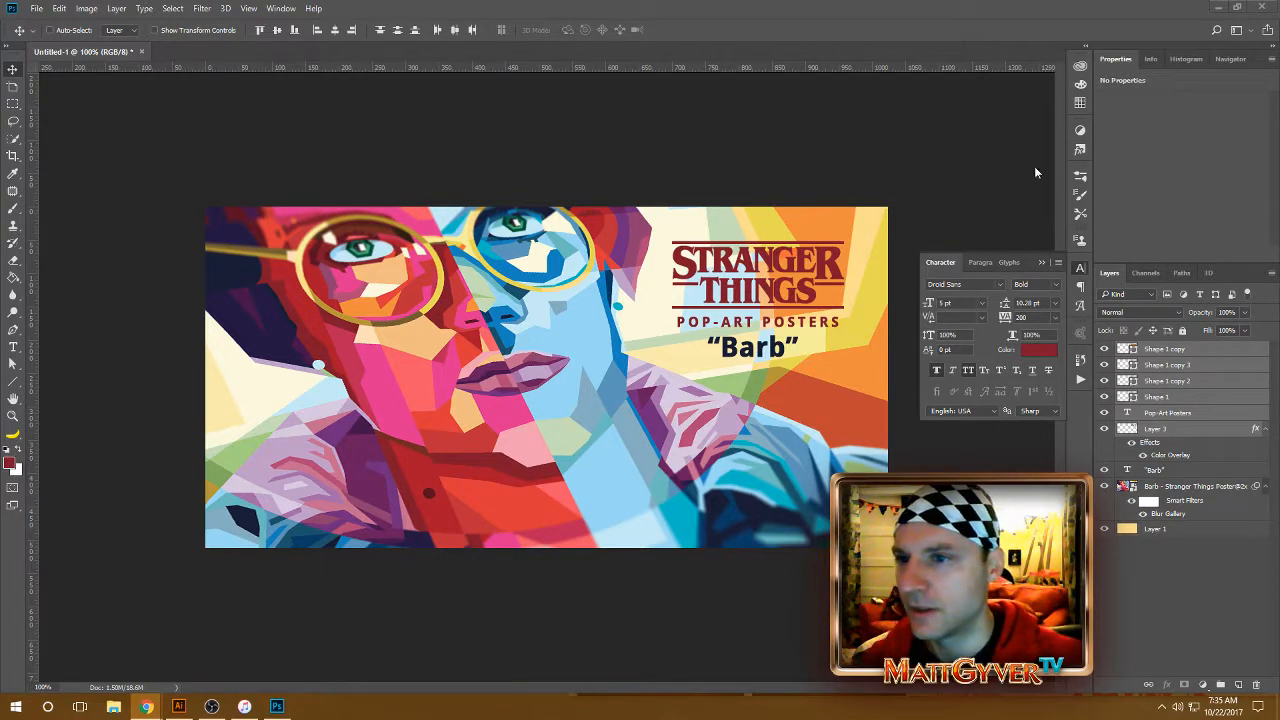
View the colour picker and the swatches in Photoshop, and switch to the Barb.ai artwork in Illustrator
left_click(1080, 85)
left_click(955, 59)
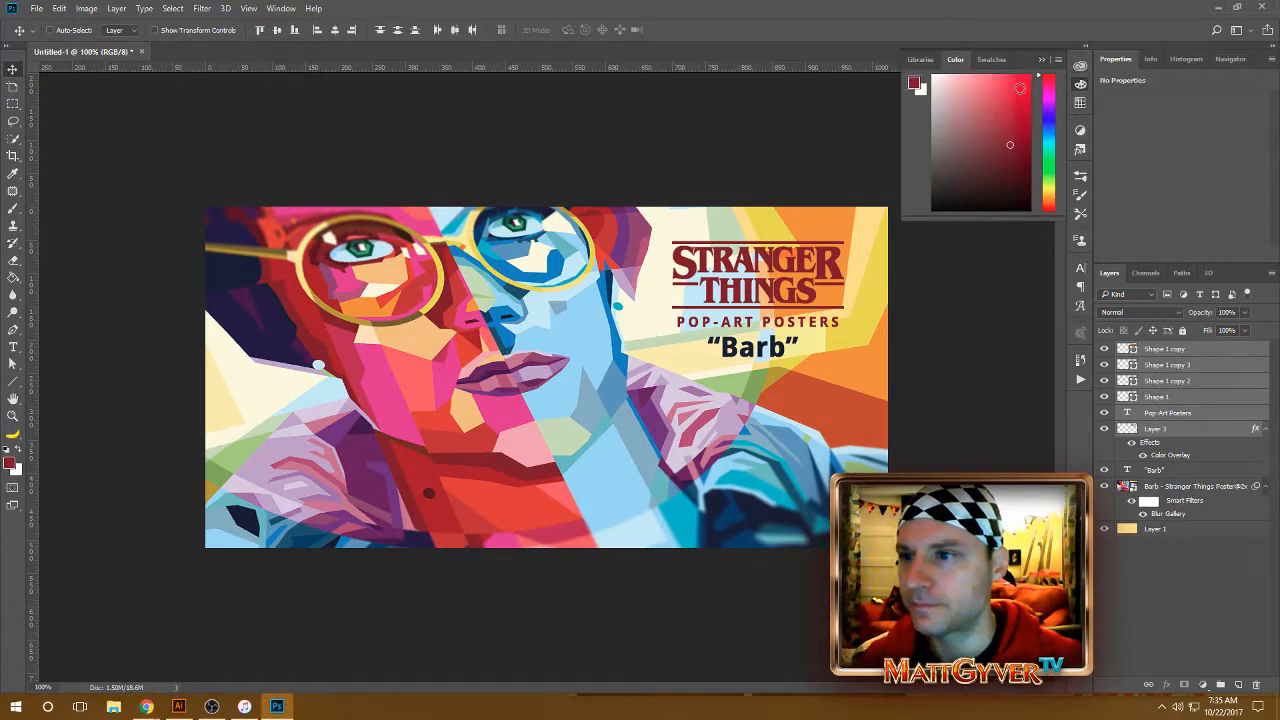
left_click(994, 61)
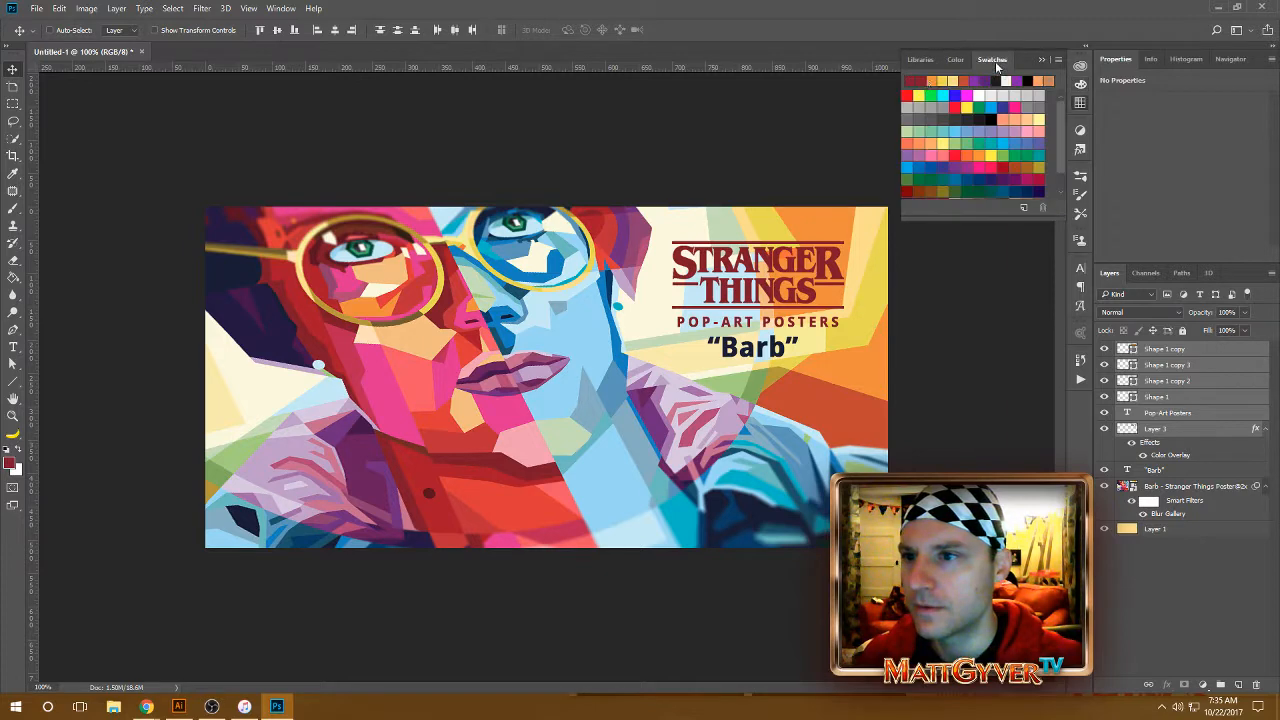
left_click(178, 706)
left_click(946, 78)
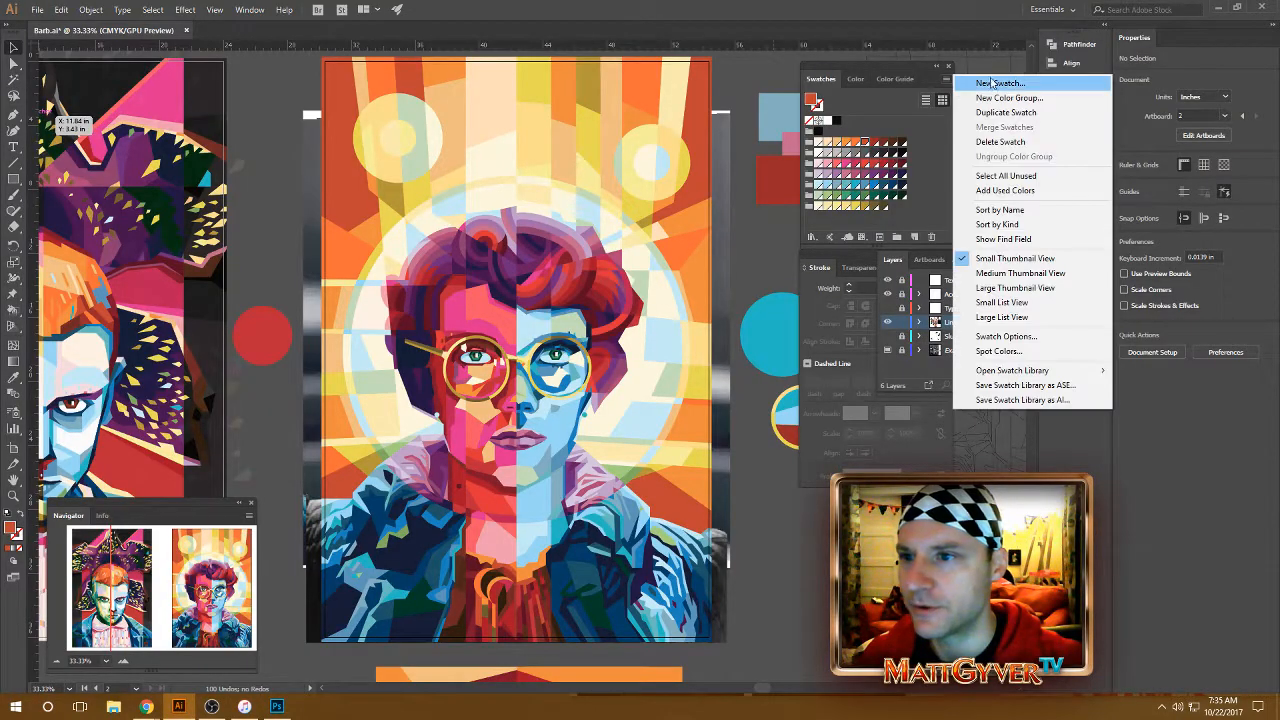
left_click(1014, 399)
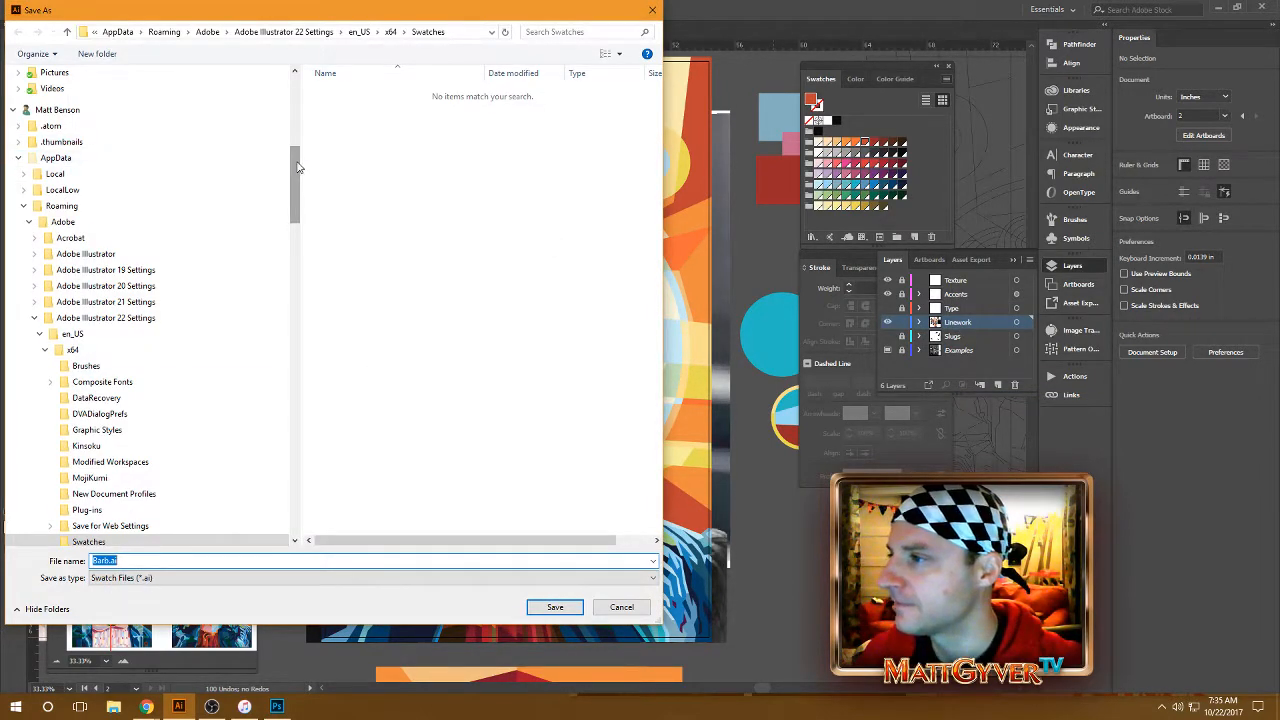
scroll(150, 165, "up", 9)
left_click(74, 179)
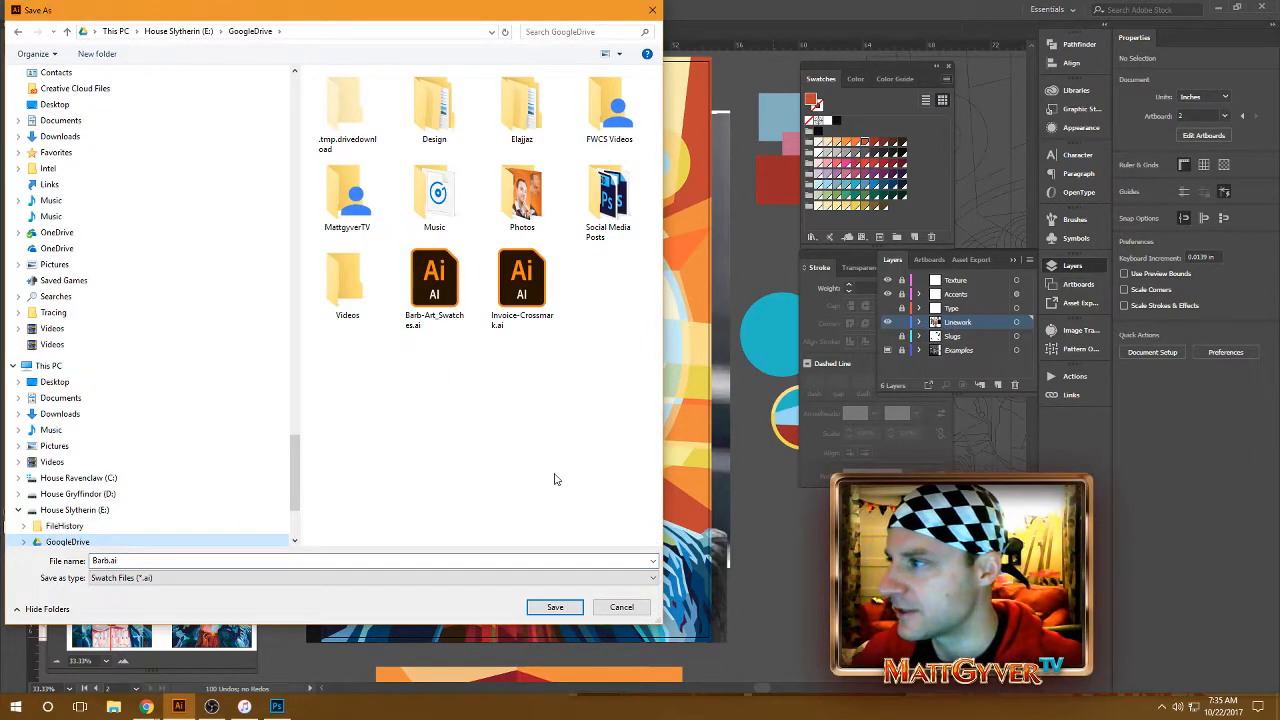
left_click(620, 607)
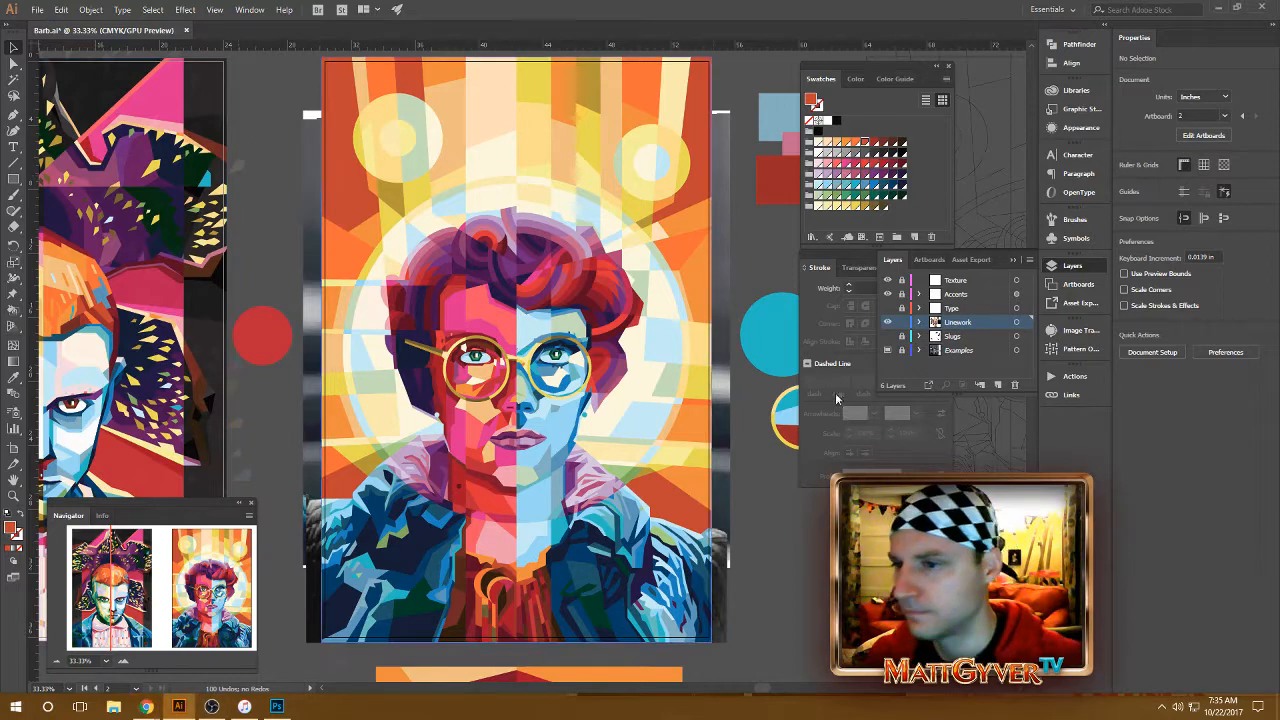
left_click(947, 79)
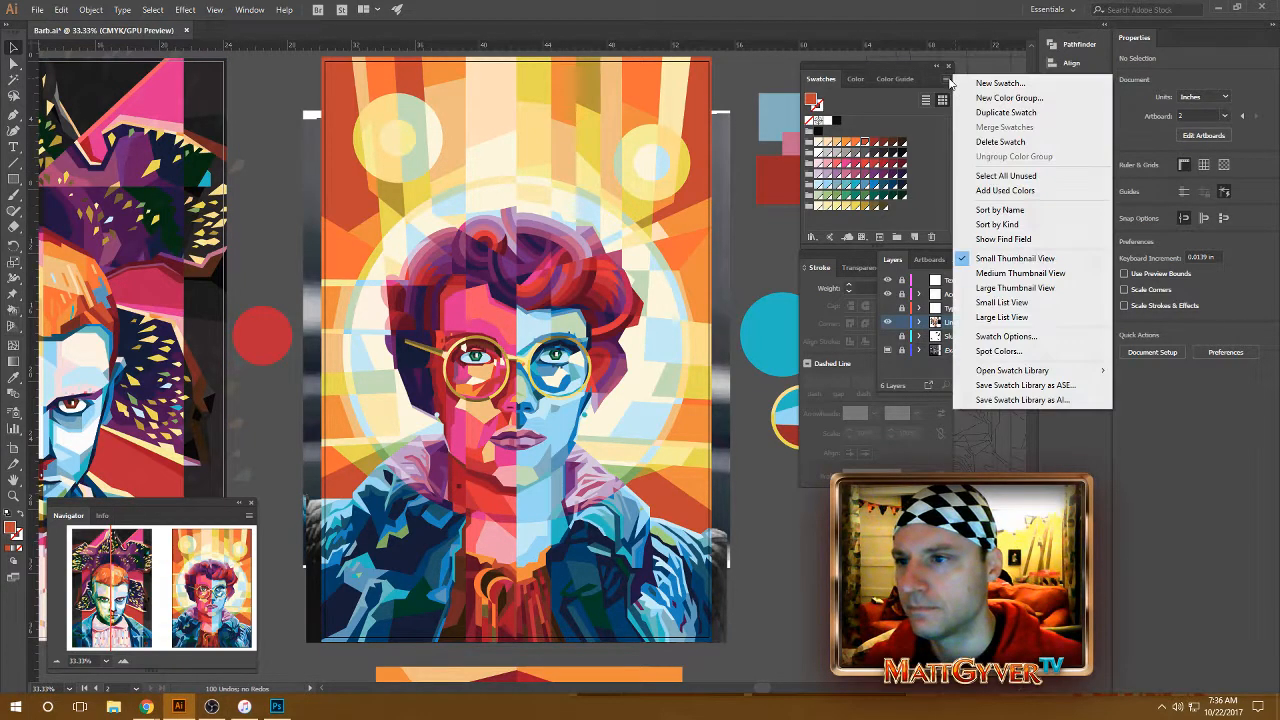
left_click(1020, 399)
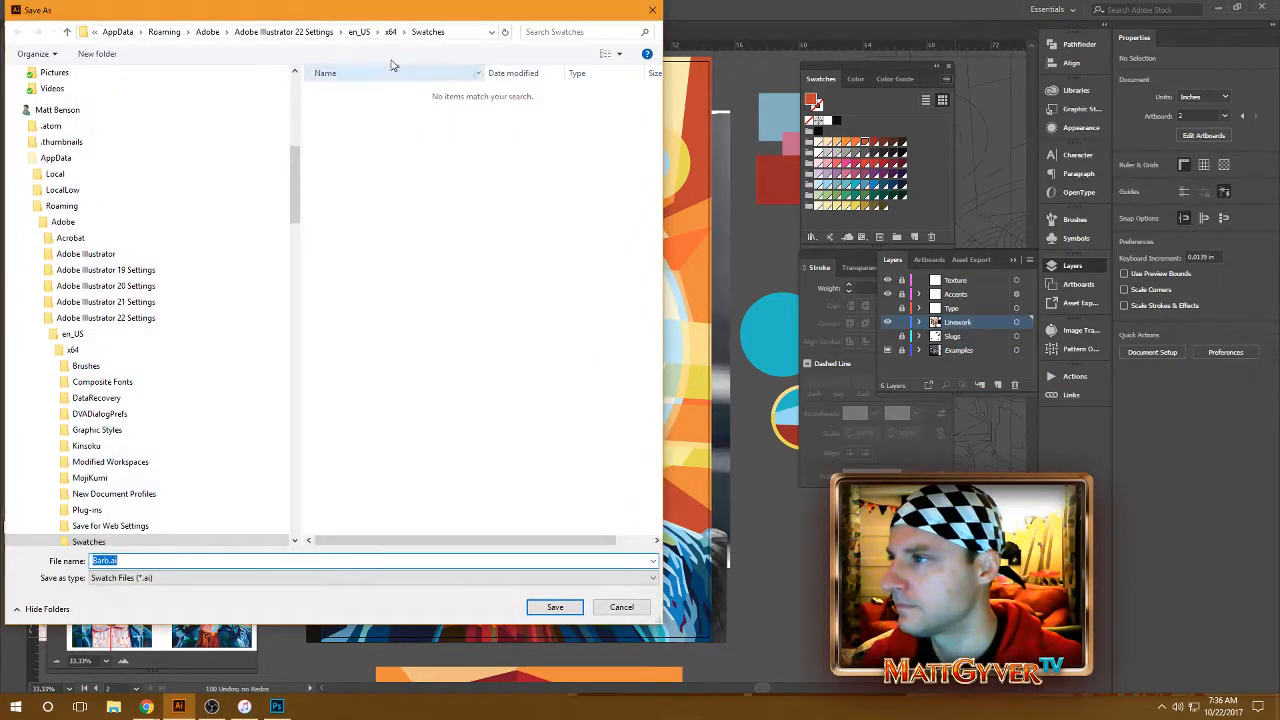
scroll(75, 259, "up", 9)
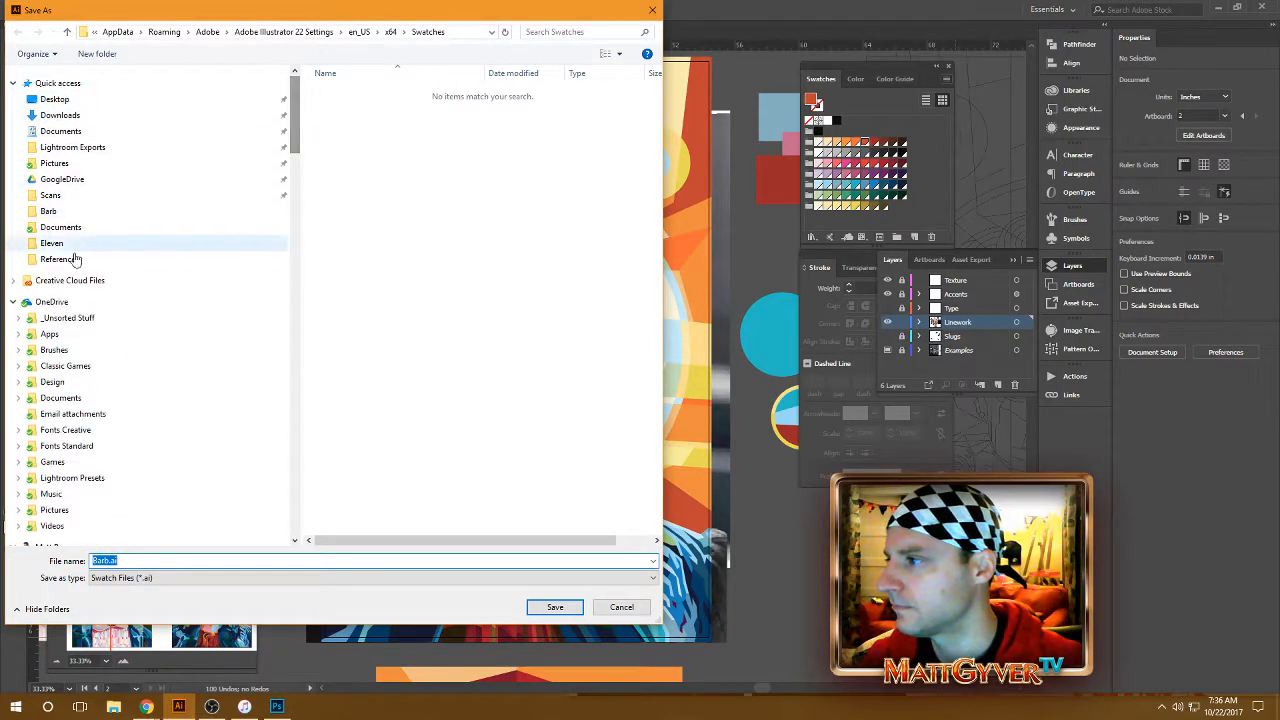
left_click(62, 179)
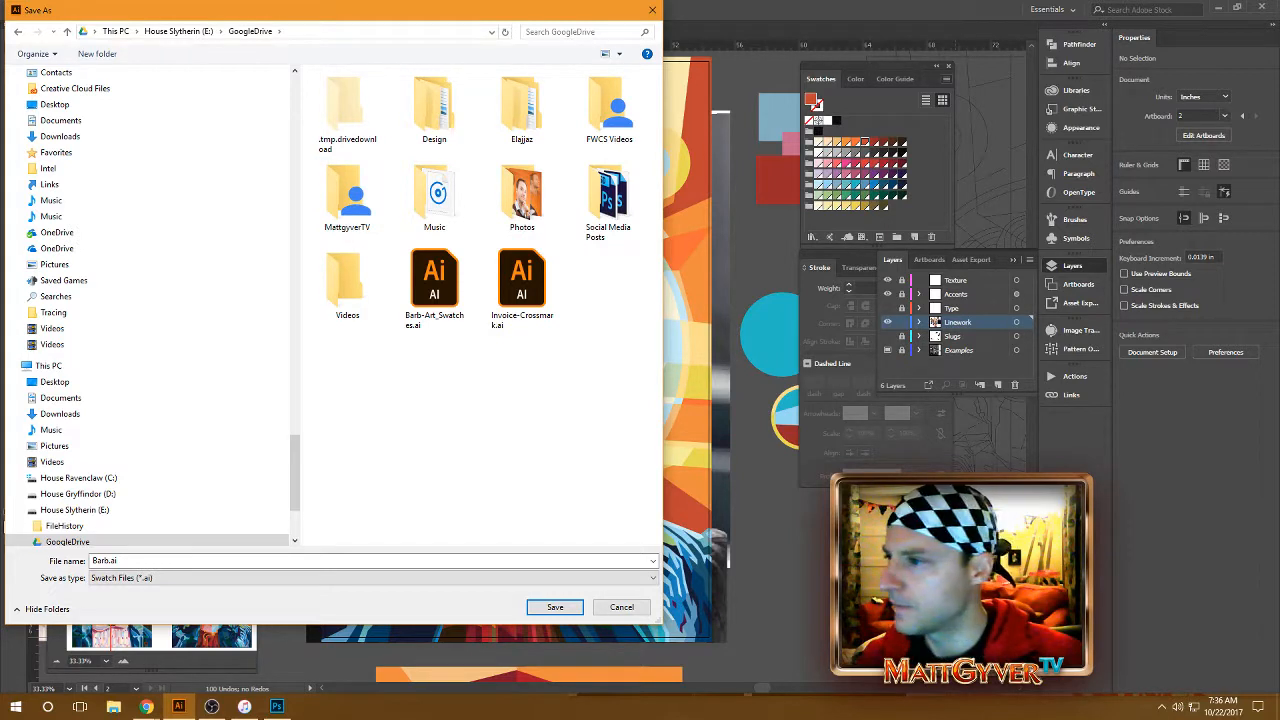
key("alt+Tab")
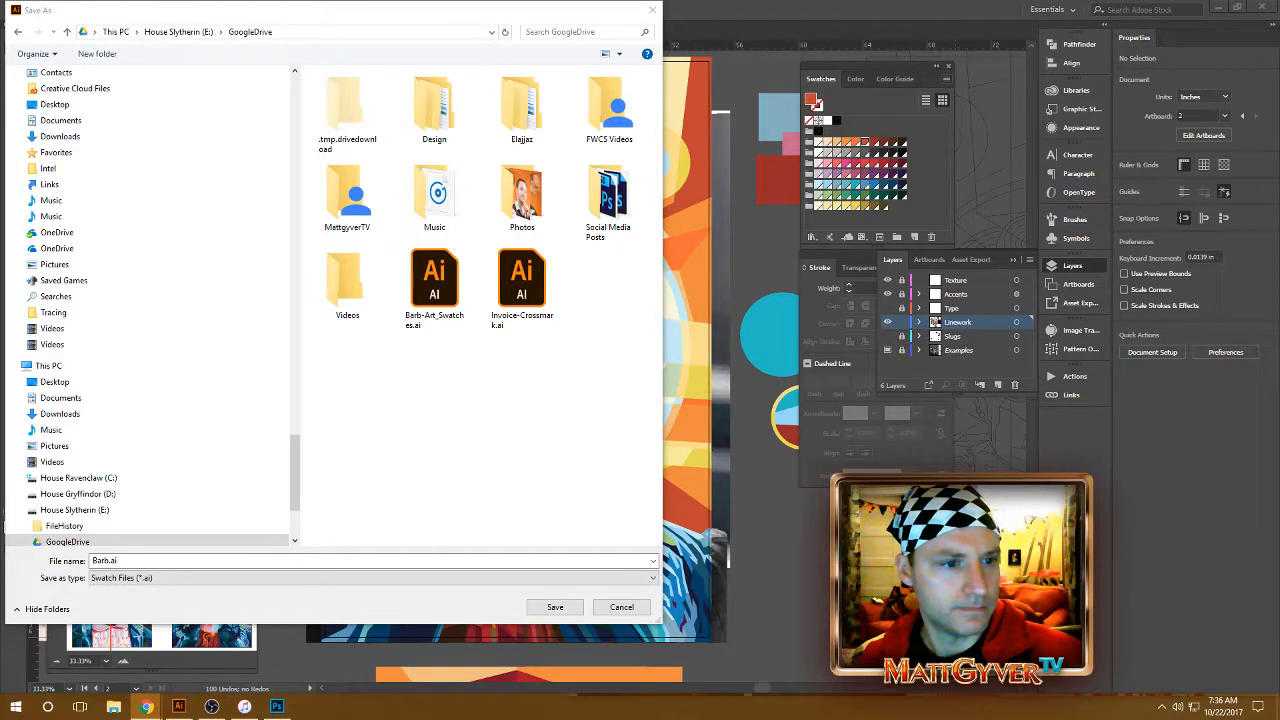
left_click(503, 437)
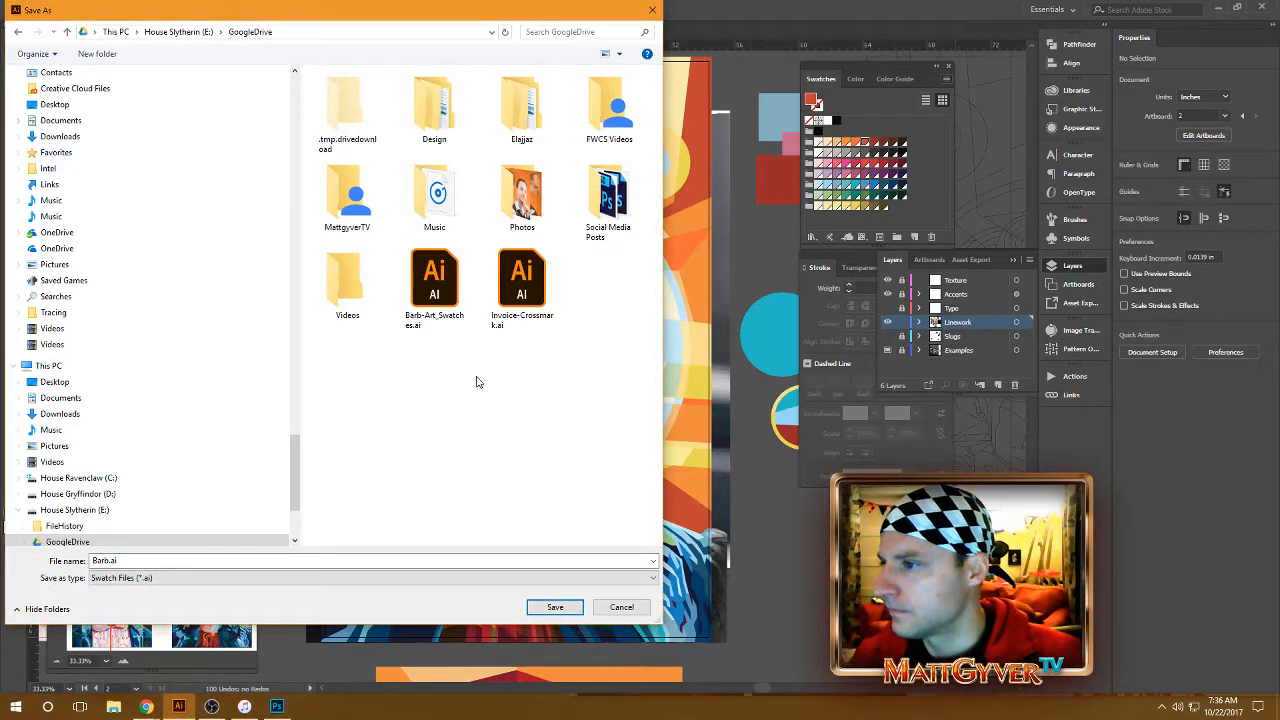
left_click(416, 277)
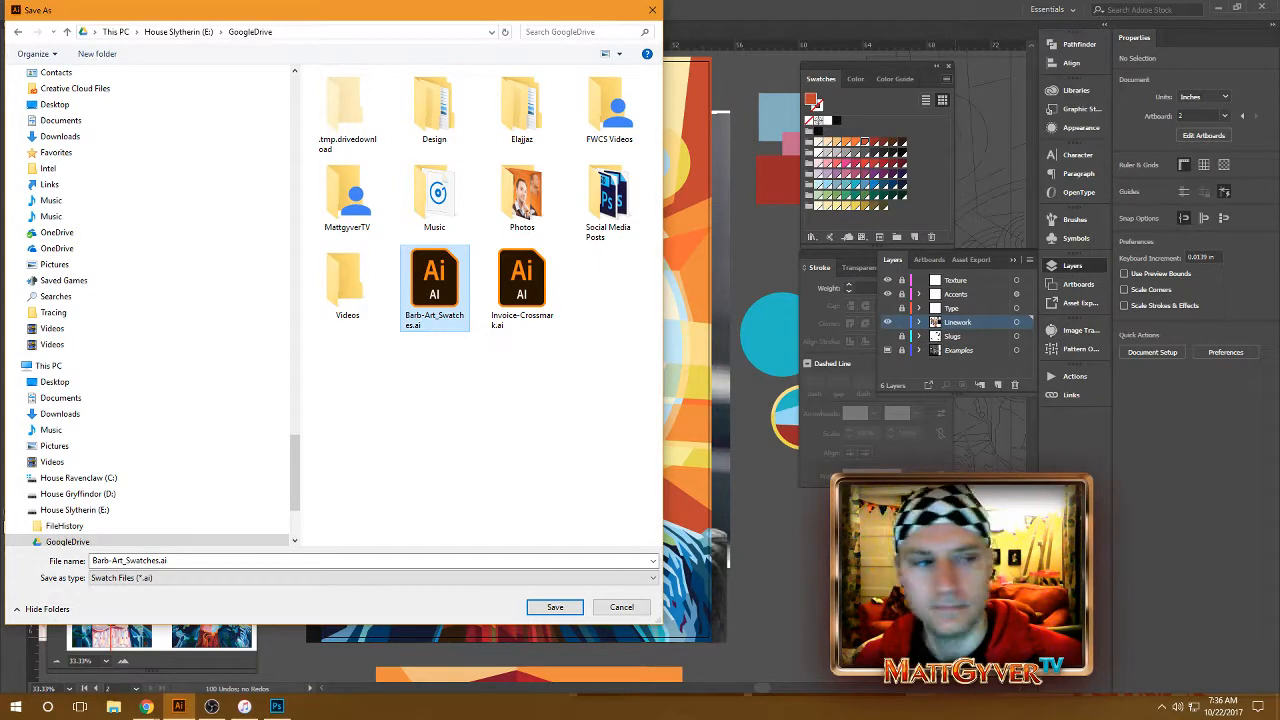
key("Return")
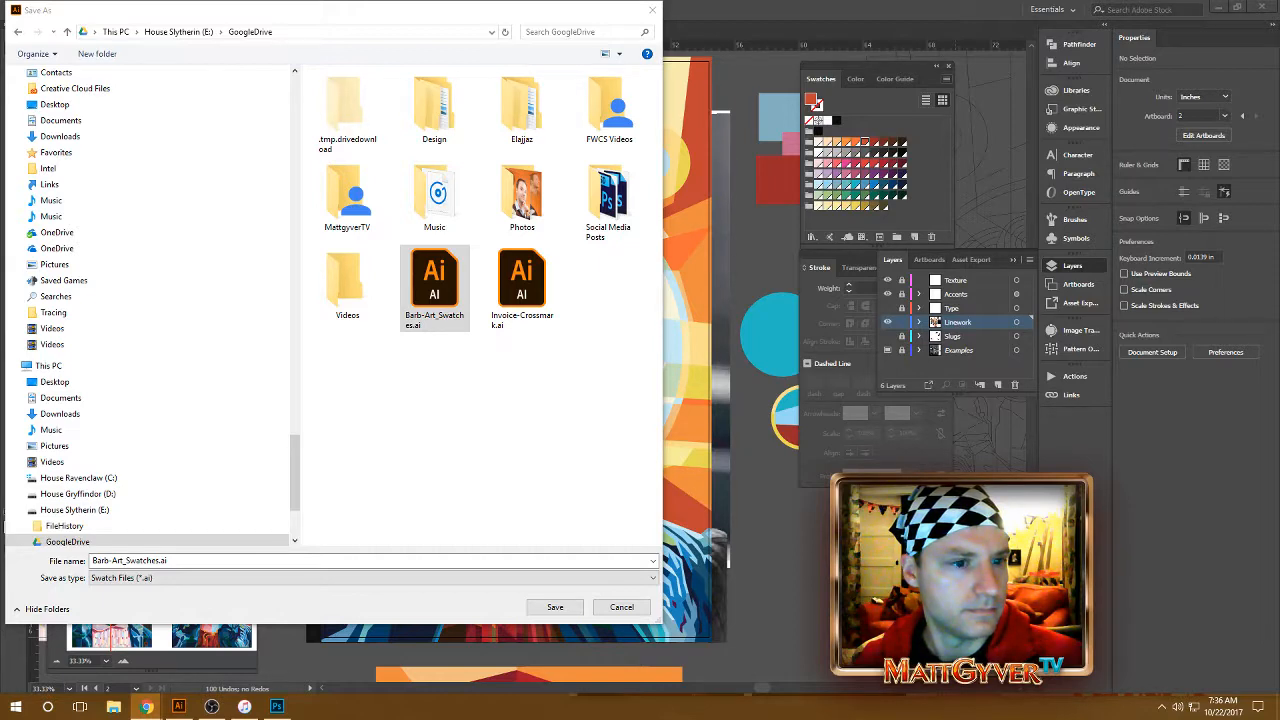
left_click(655, 15)
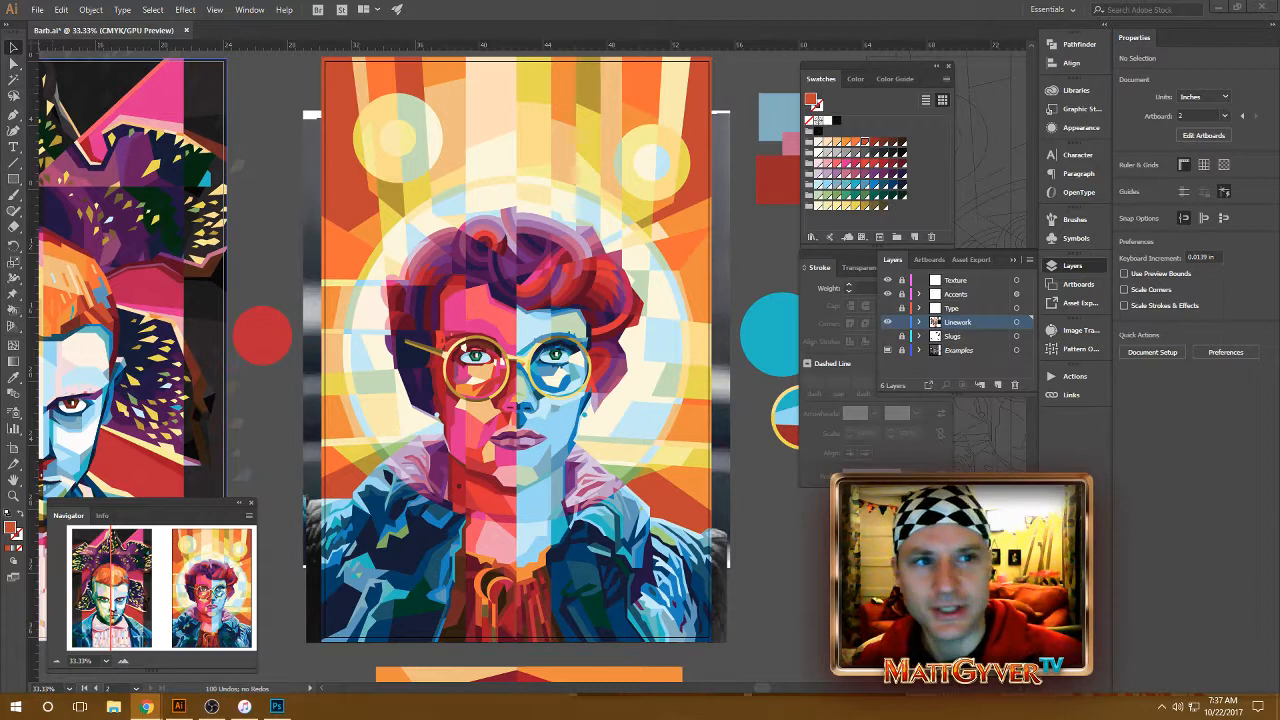
View the shared Gyazo image in the browser and close that window
left_click_drag(1279, 200, 378, 43)
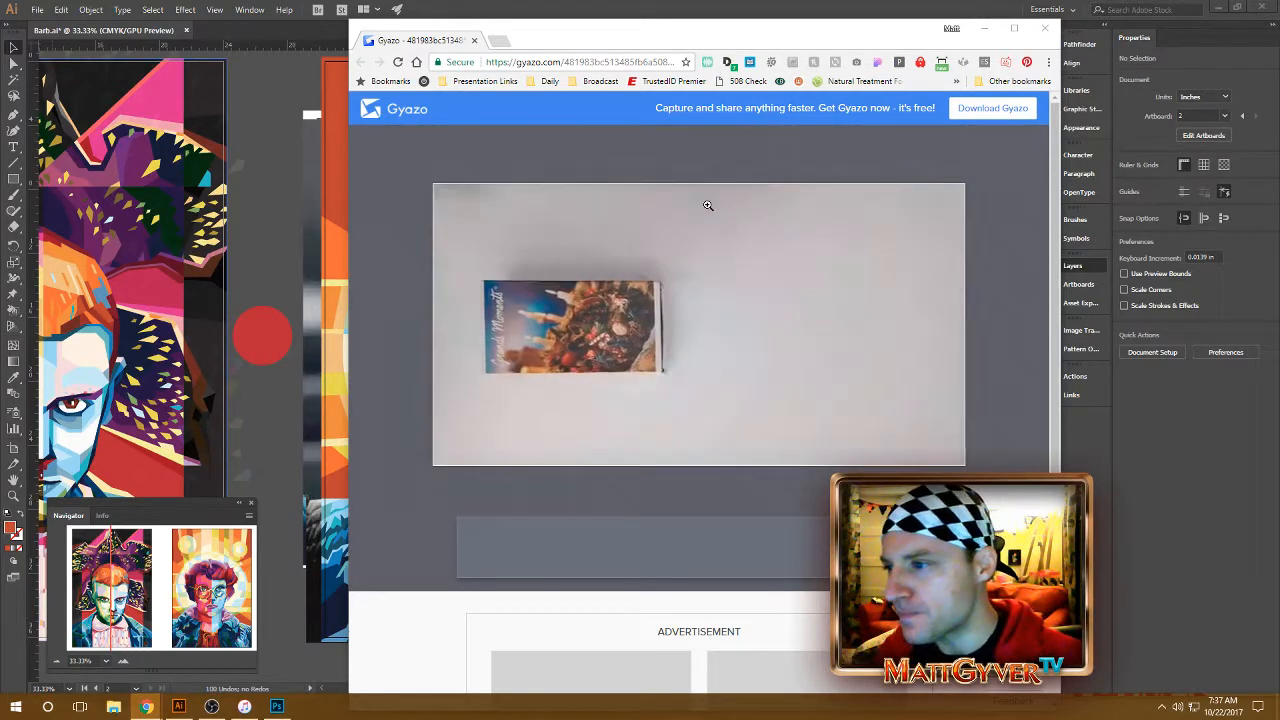
left_click(1043, 29)
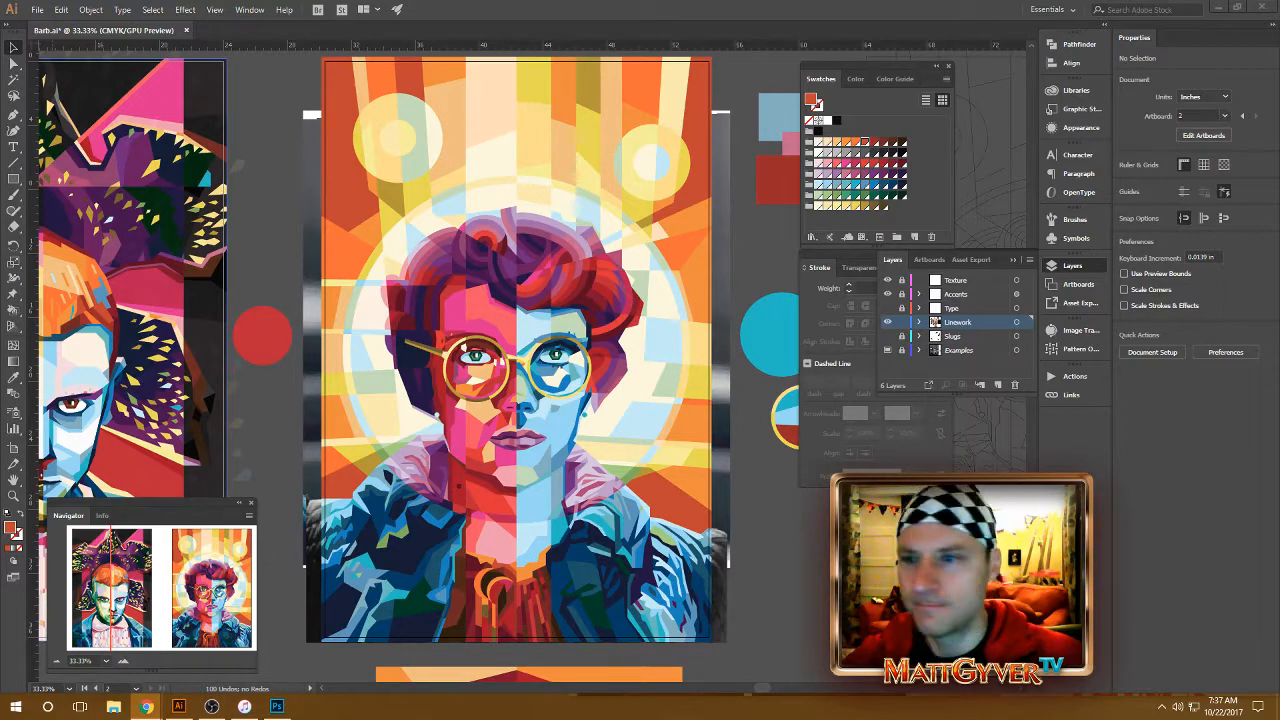
Save the swatch library as an AI file in the GoogleDrive folder, replacing the existing Barb-Art_Swatches.ai
left_click(948, 79)
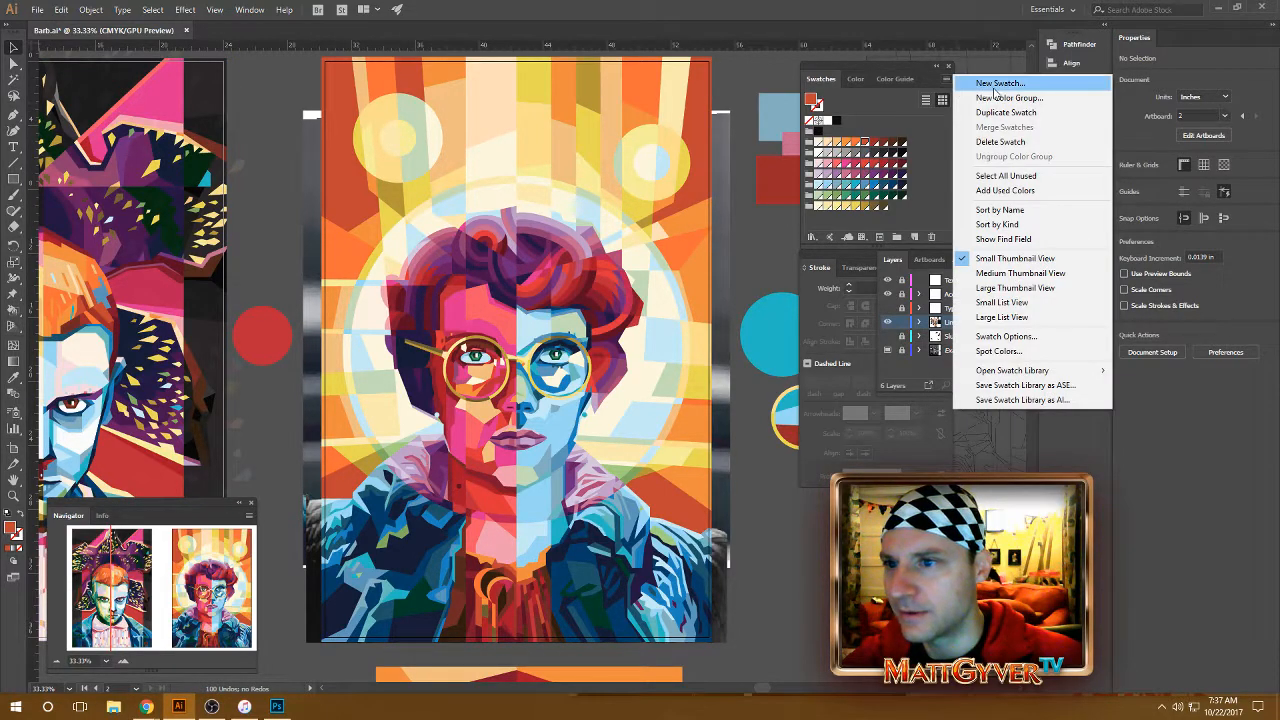
left_click(1034, 400)
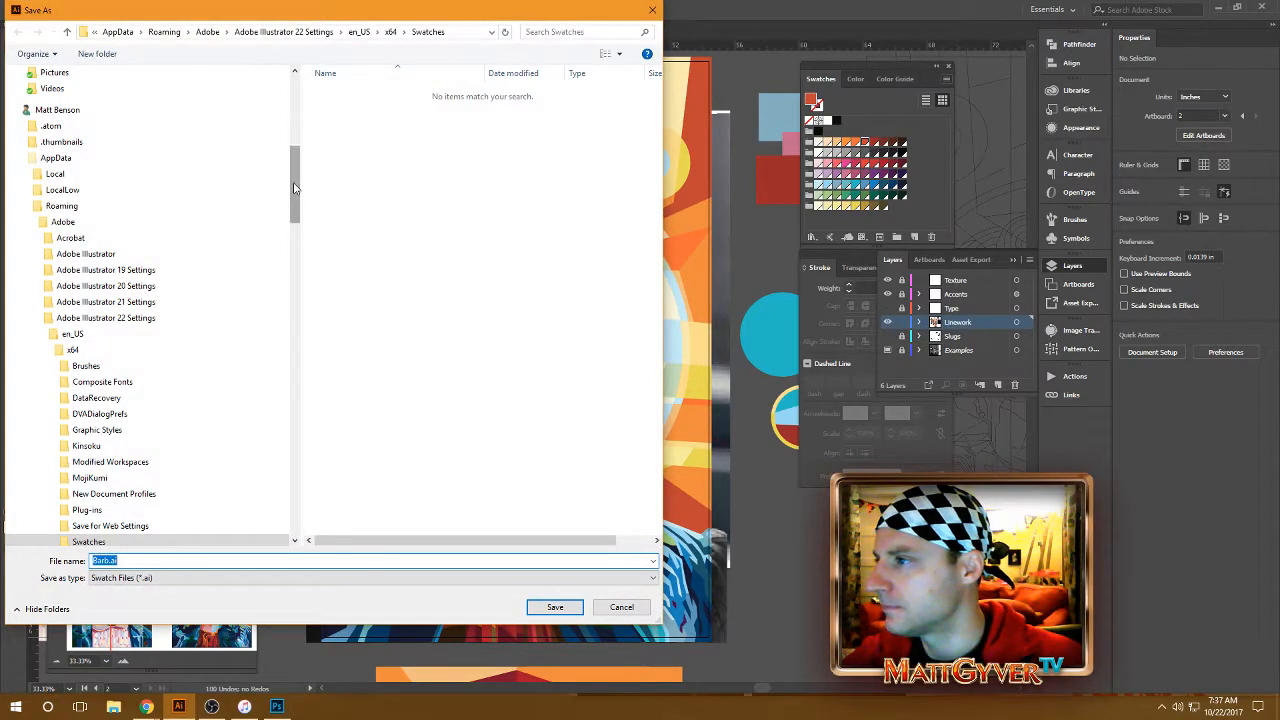
scroll(200, 200, "up", 10)
left_click(228, 188)
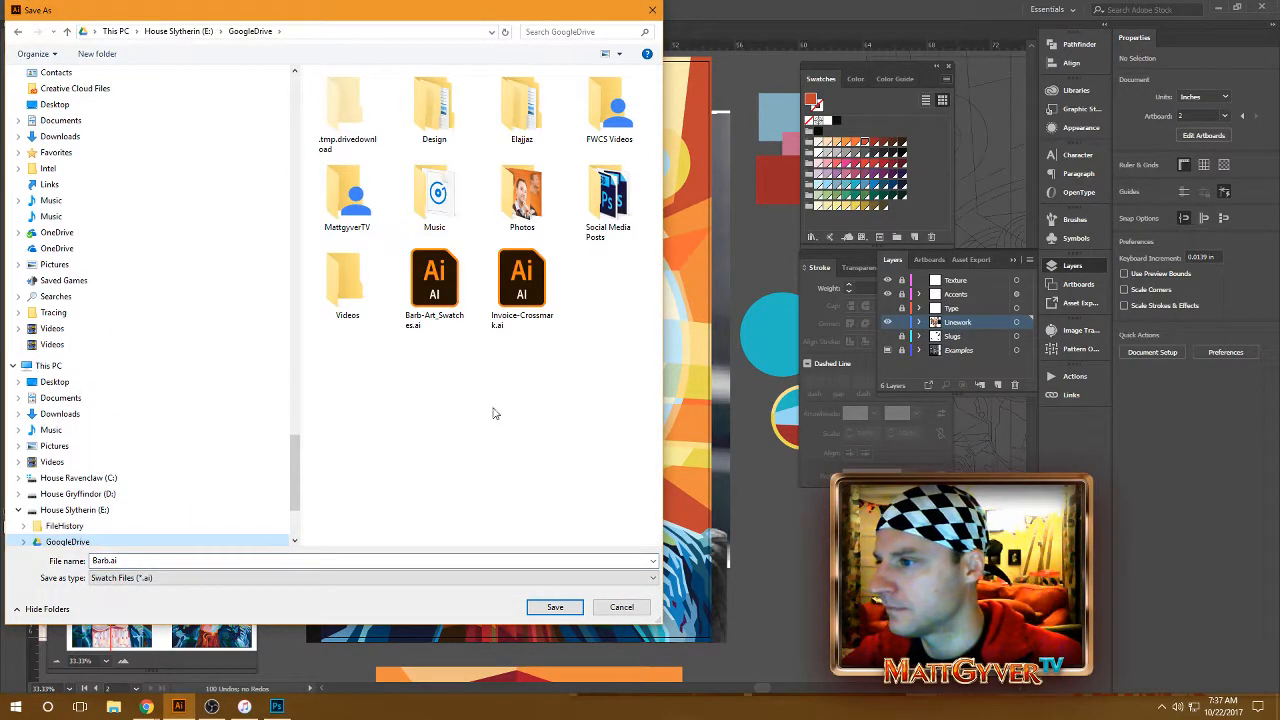
left_click(434, 285)
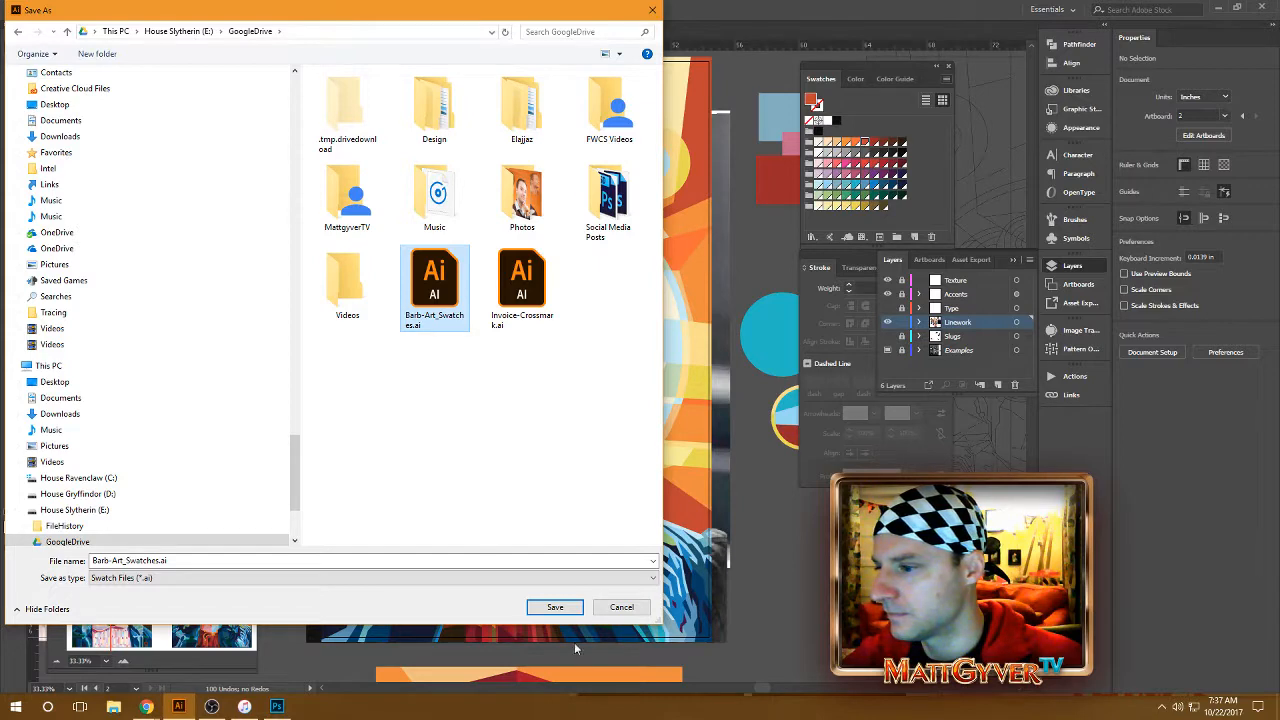
left_click(562, 610)
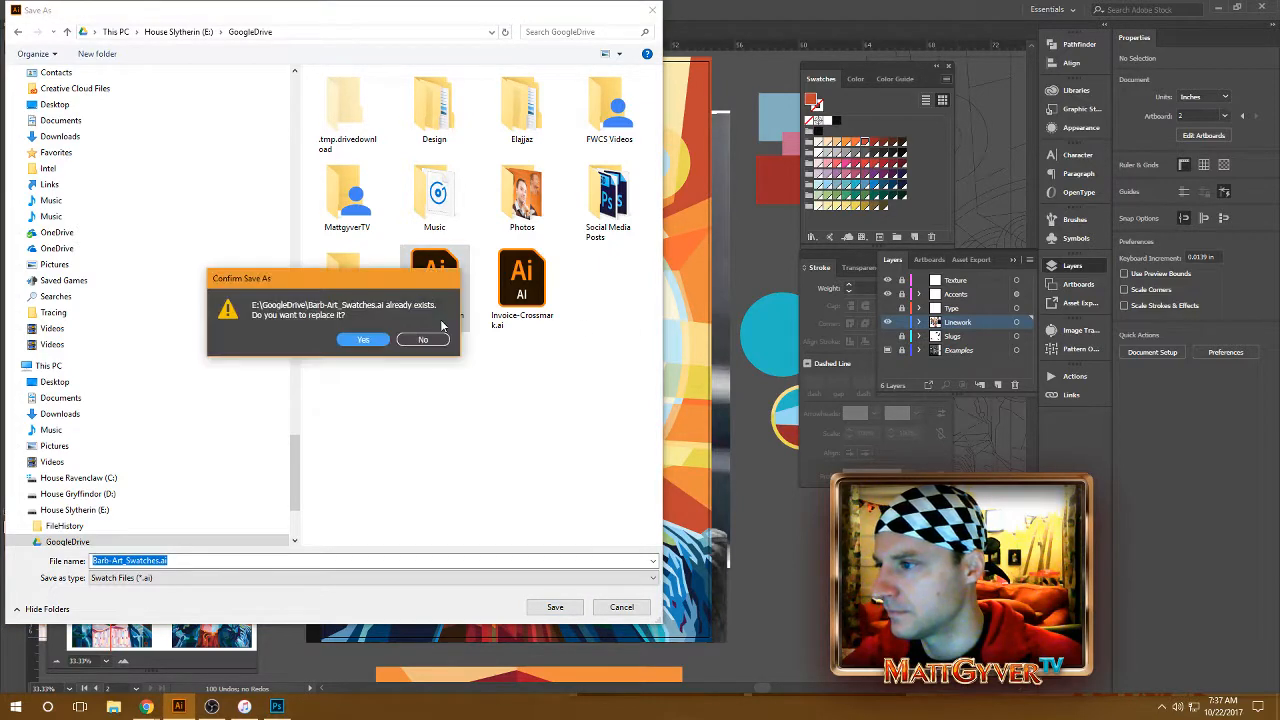
left_click(358, 338)
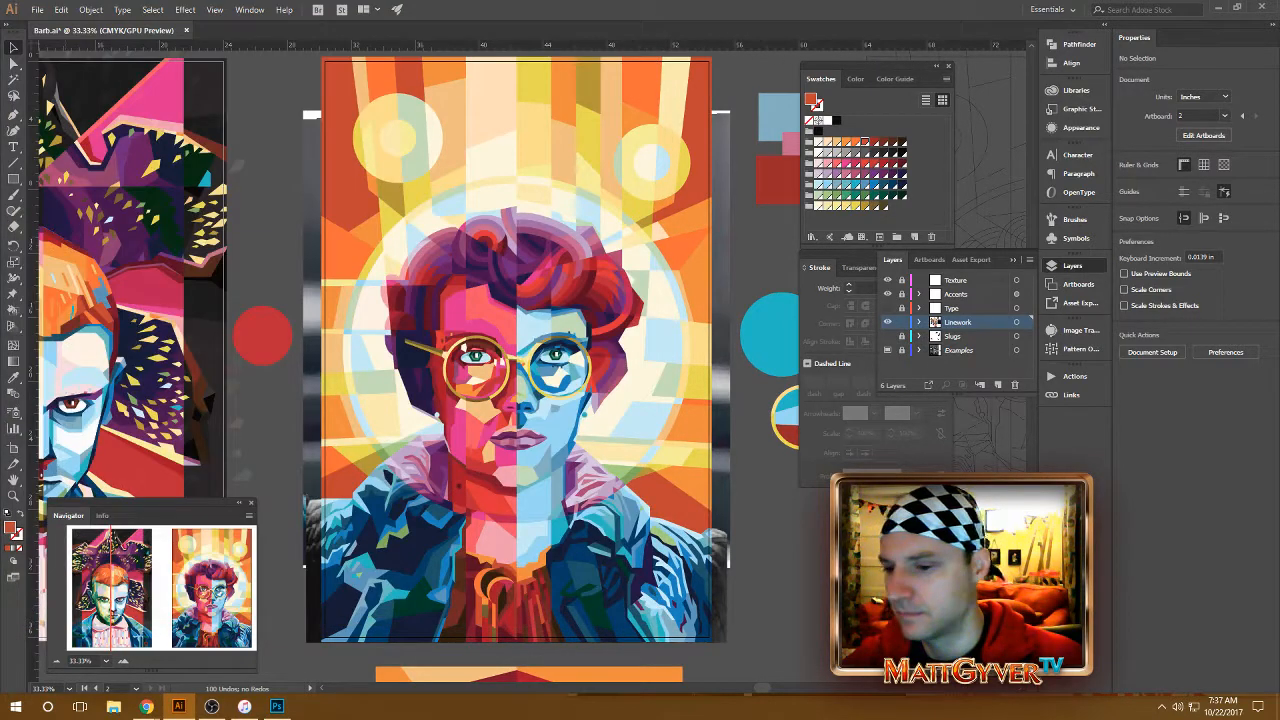
left_click(1161, 706)
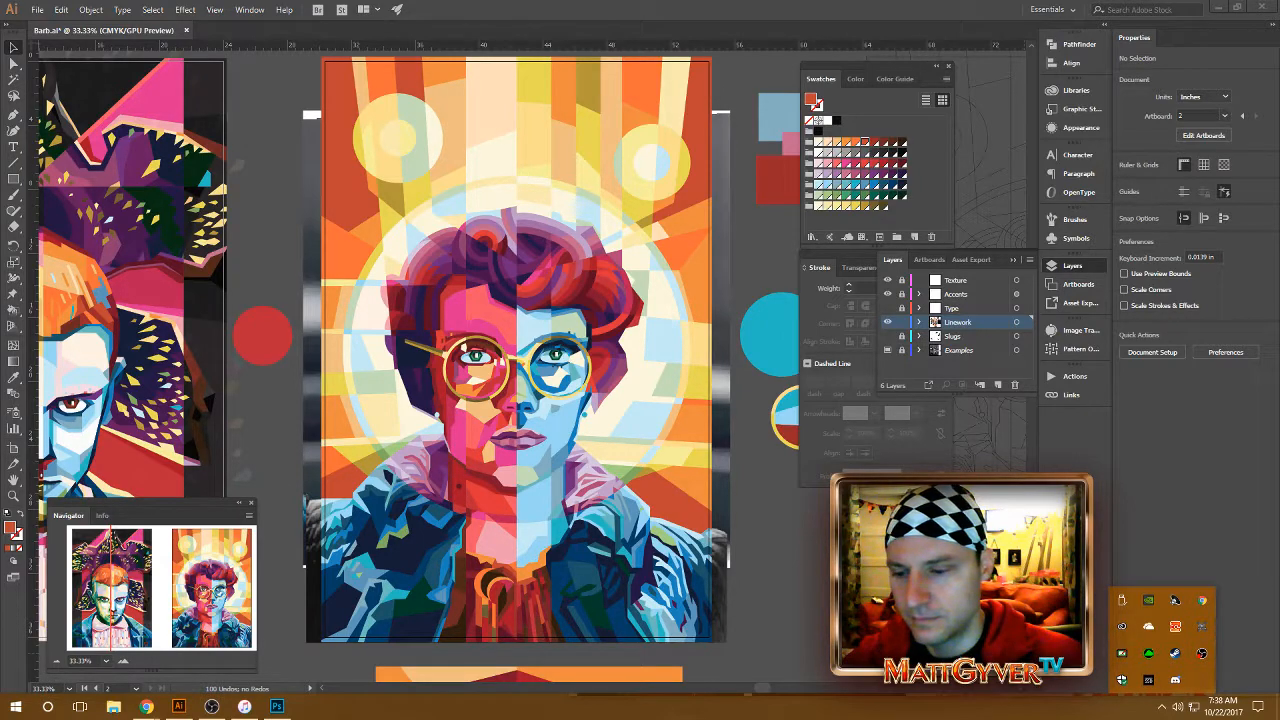
left_click(756, 672)
key("super")
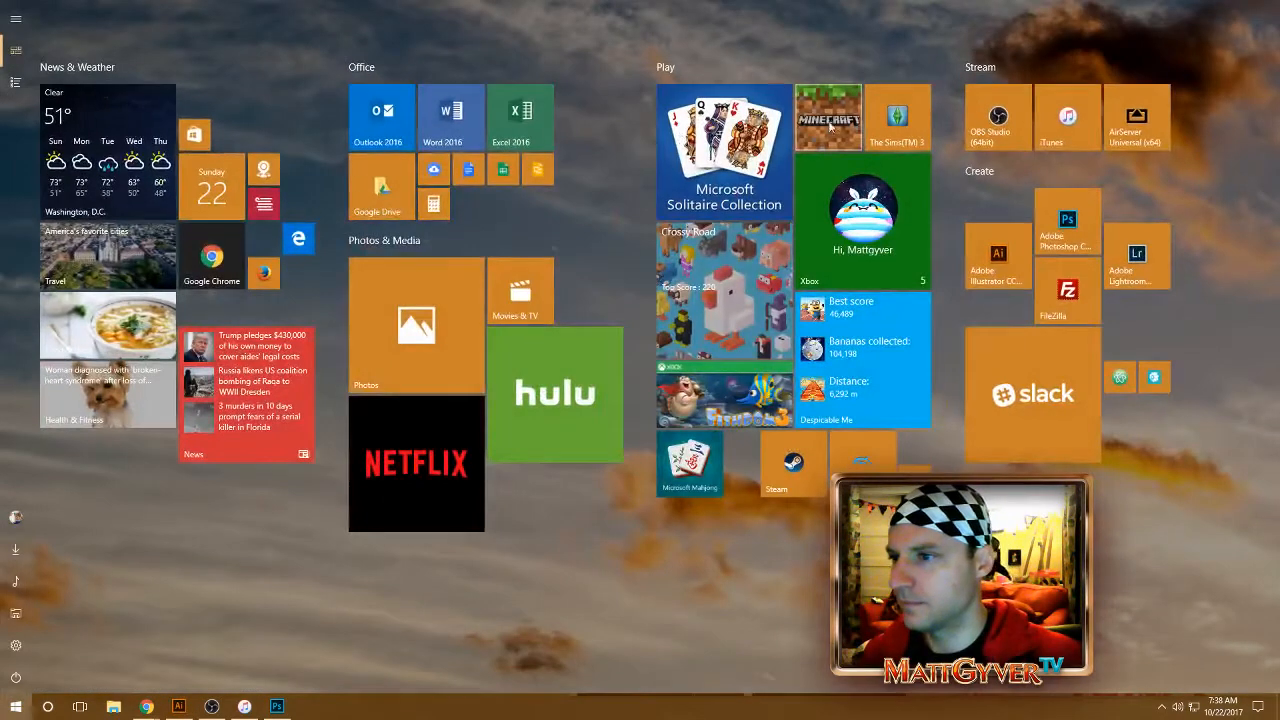
left_click(443, 176)
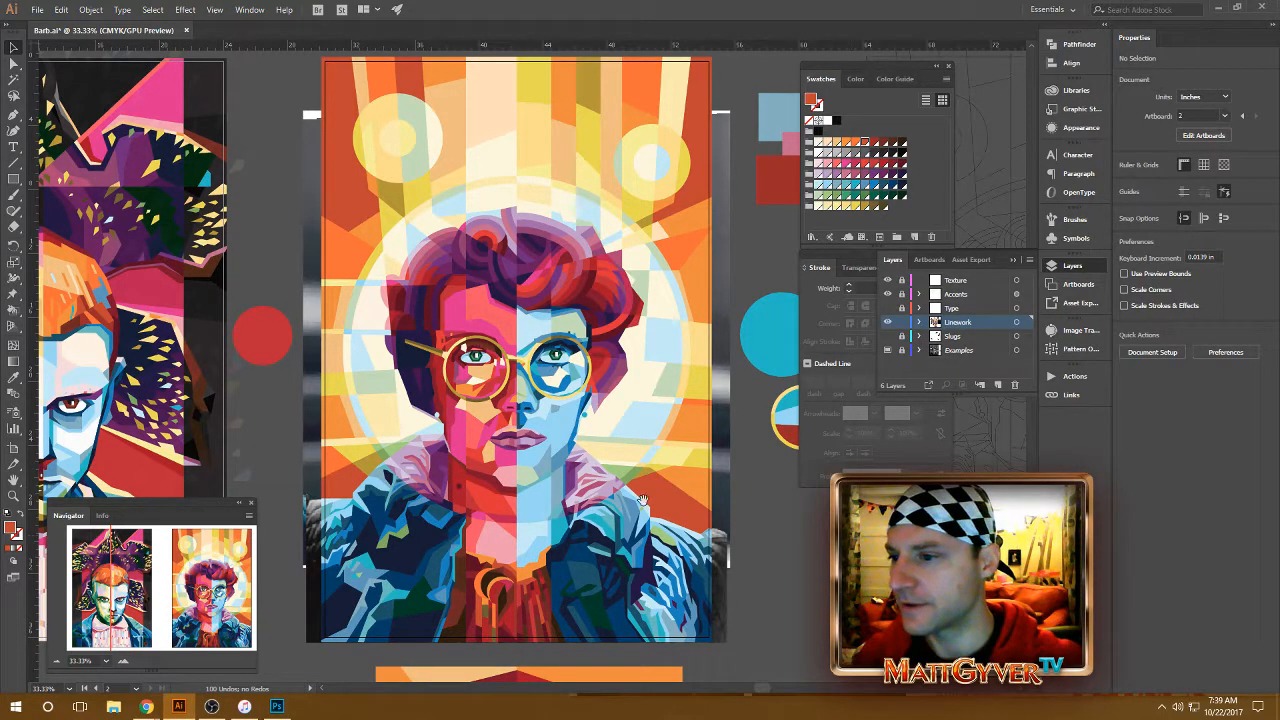
Recolor the light blue rectangle beside the Barb artwork to a deeper blue by adjusting its CMYK fill values
left_click_drag(643, 500, 408, 483)
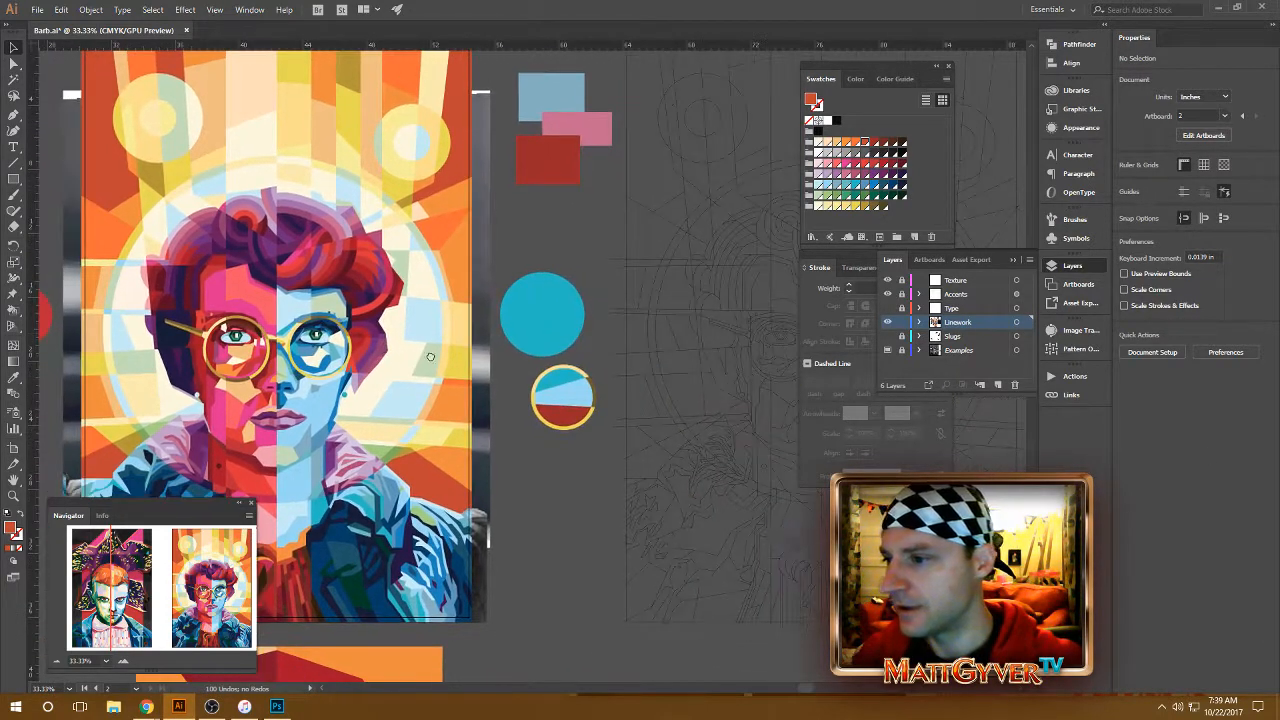
left_click(13, 181)
scroll(686, 270, "up", 3)
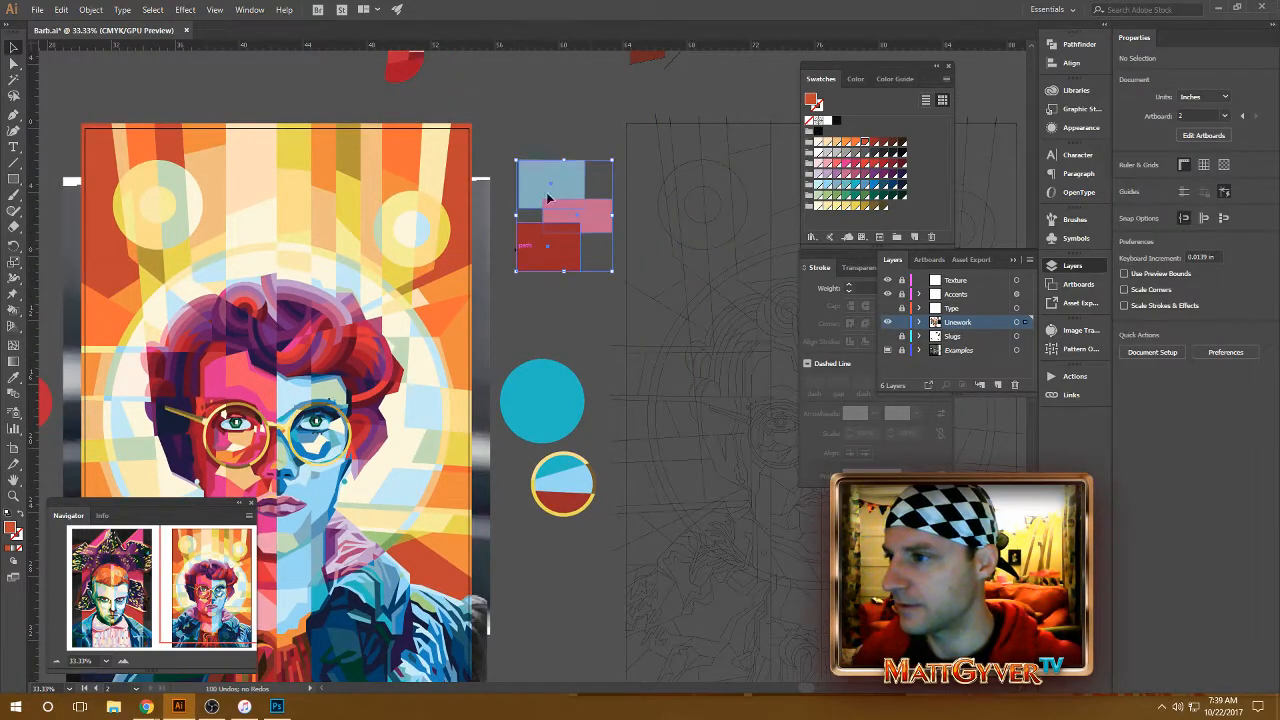
left_click(566, 168)
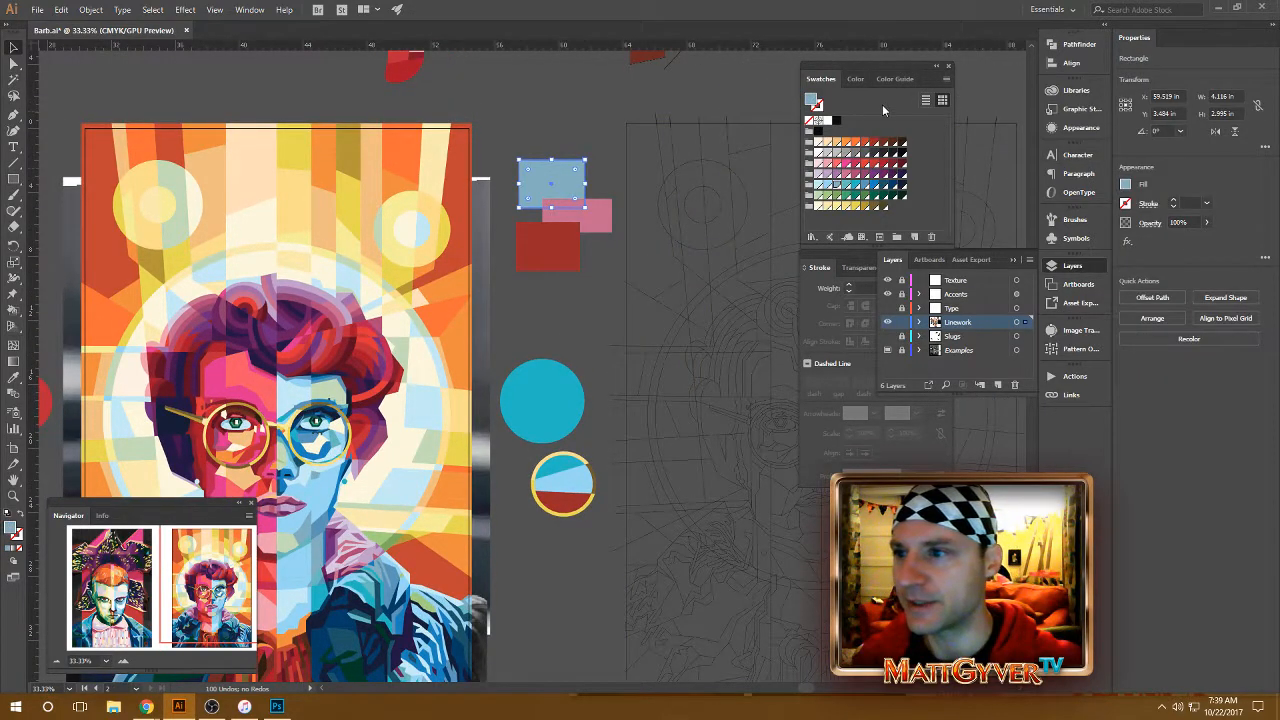
left_click(856, 78)
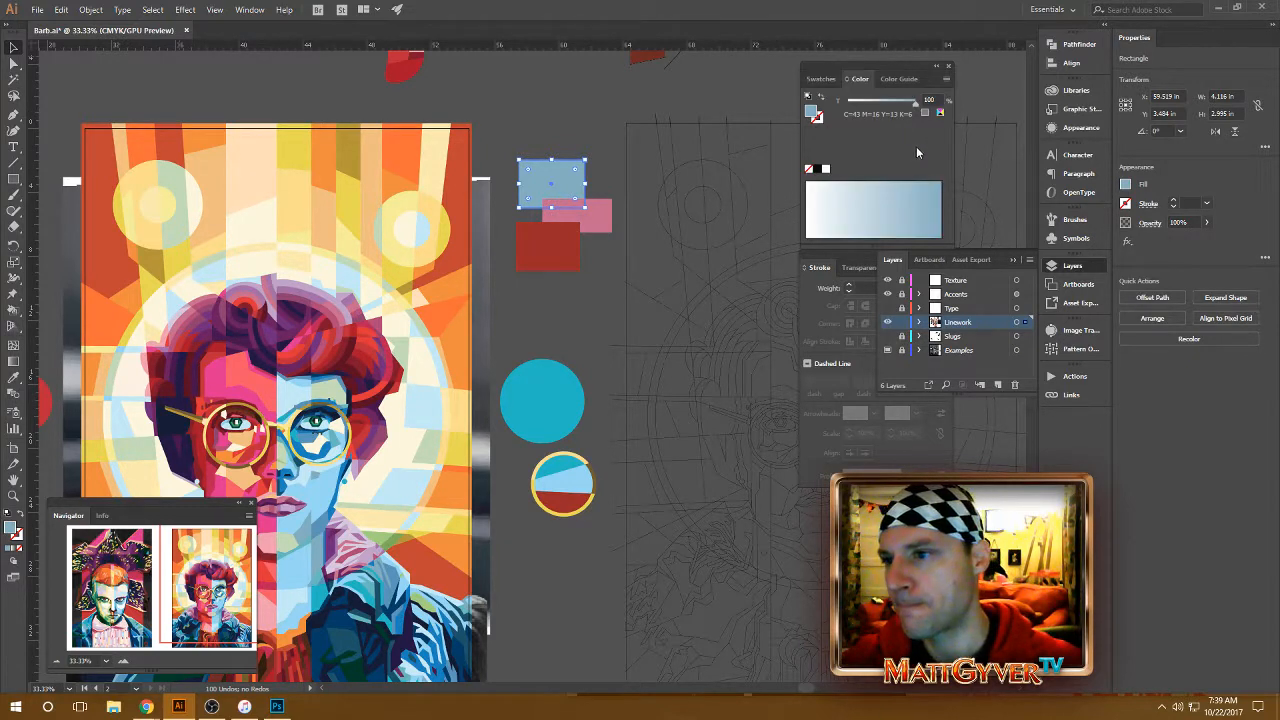
left_click(938, 114)
left_click(880, 120)
left_click_drag(877, 104, 902, 104)
Recolor the pink rectangle to a dark teal fill of C=100 M=30 Y=59 K=23
left_click(600, 218)
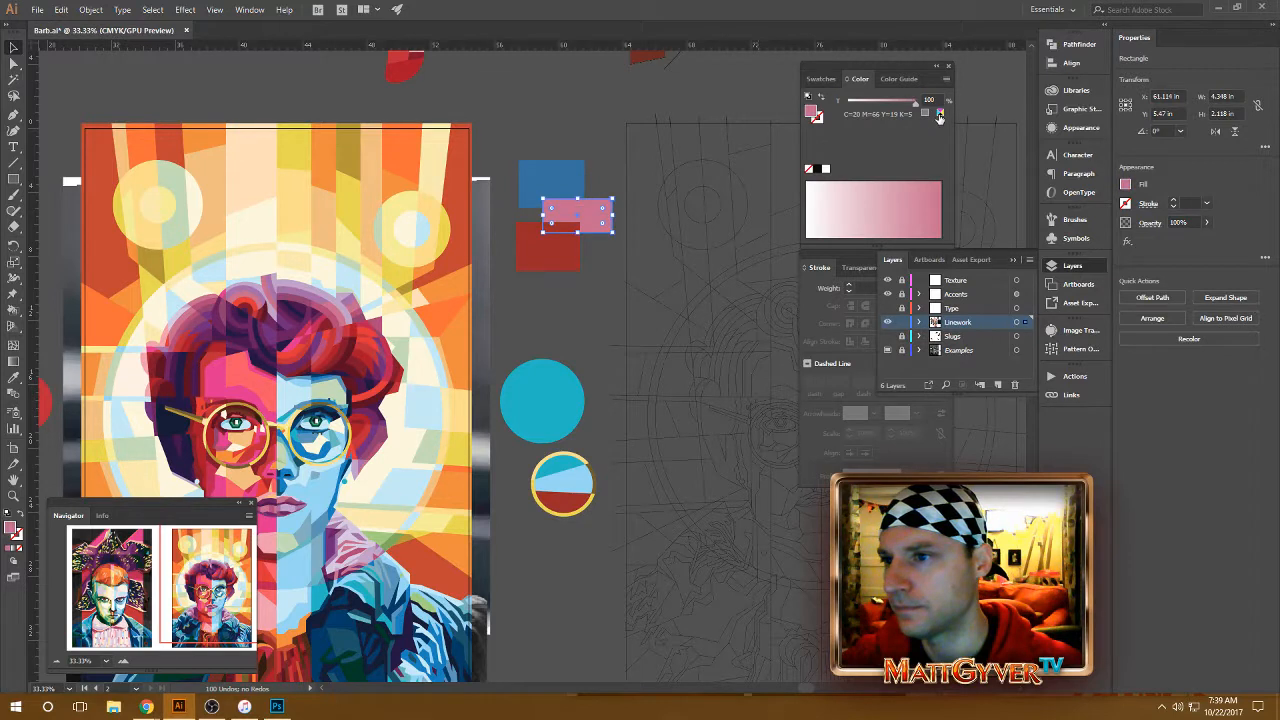
left_click(939, 115)
mouse_move(860, 137)
left_mouse_down()
mouse_move(874, 138)
mouse_move(876, 106)
mouse_move(917, 109)
mouse_move(860, 121)
left_mouse_up()
left_click(863, 154)
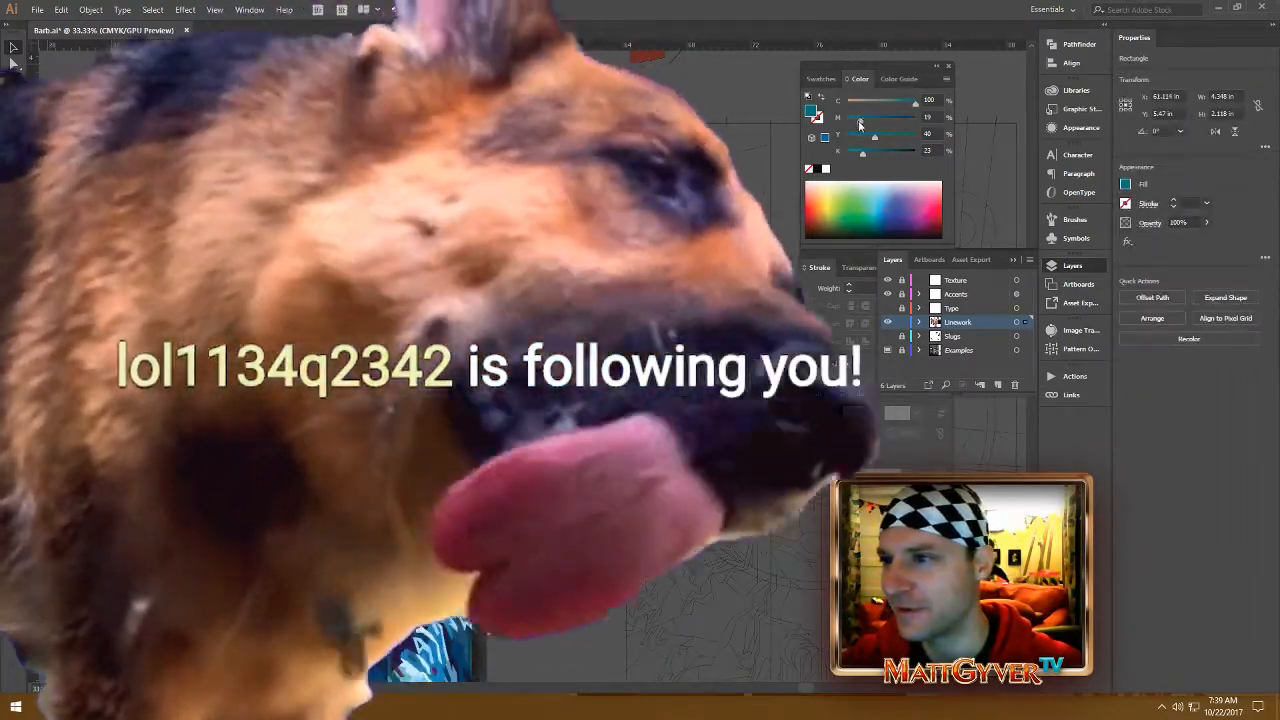
left_click_drag(860, 122, 888, 138)
Recolor the dark red rectangle to a green fill of C=65 M=32 Y=98.54 K=10 and deselect it
left_click(555, 250)
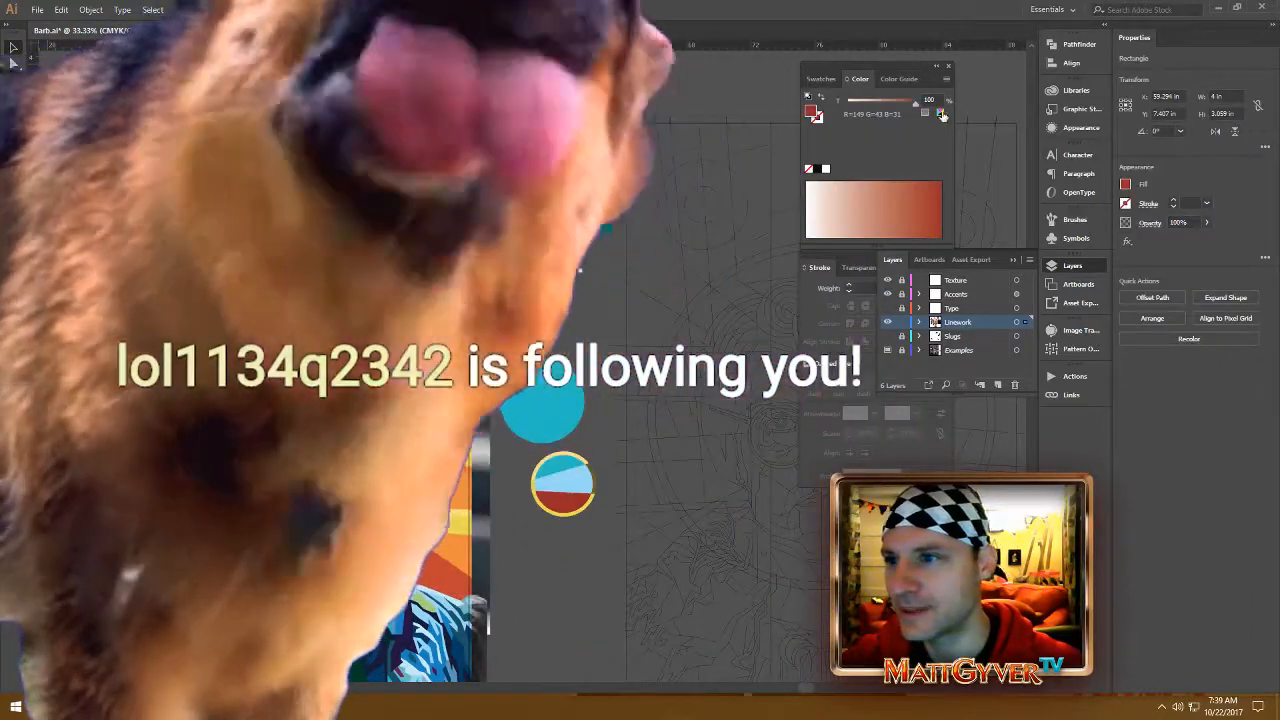
left_click(943, 115)
left_click_drag(911, 121, 880, 105)
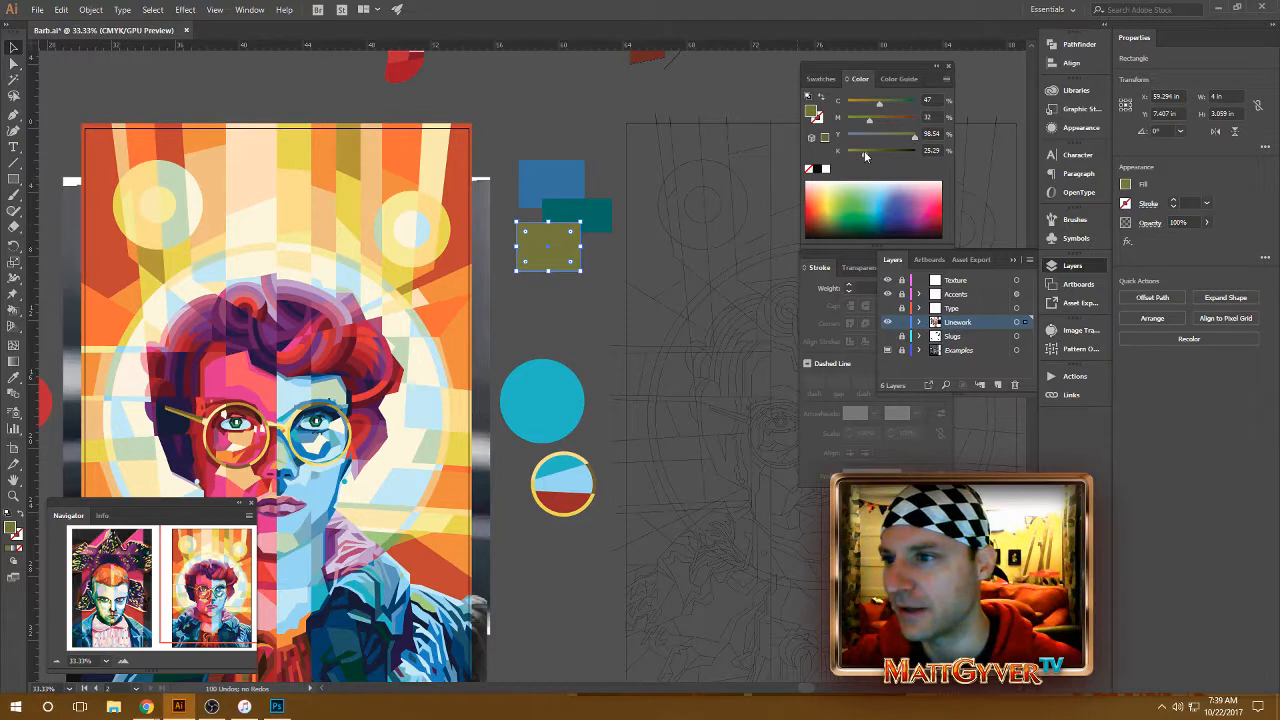
left_click_drag(866, 156, 853, 155)
left_click_drag(882, 105, 892, 104)
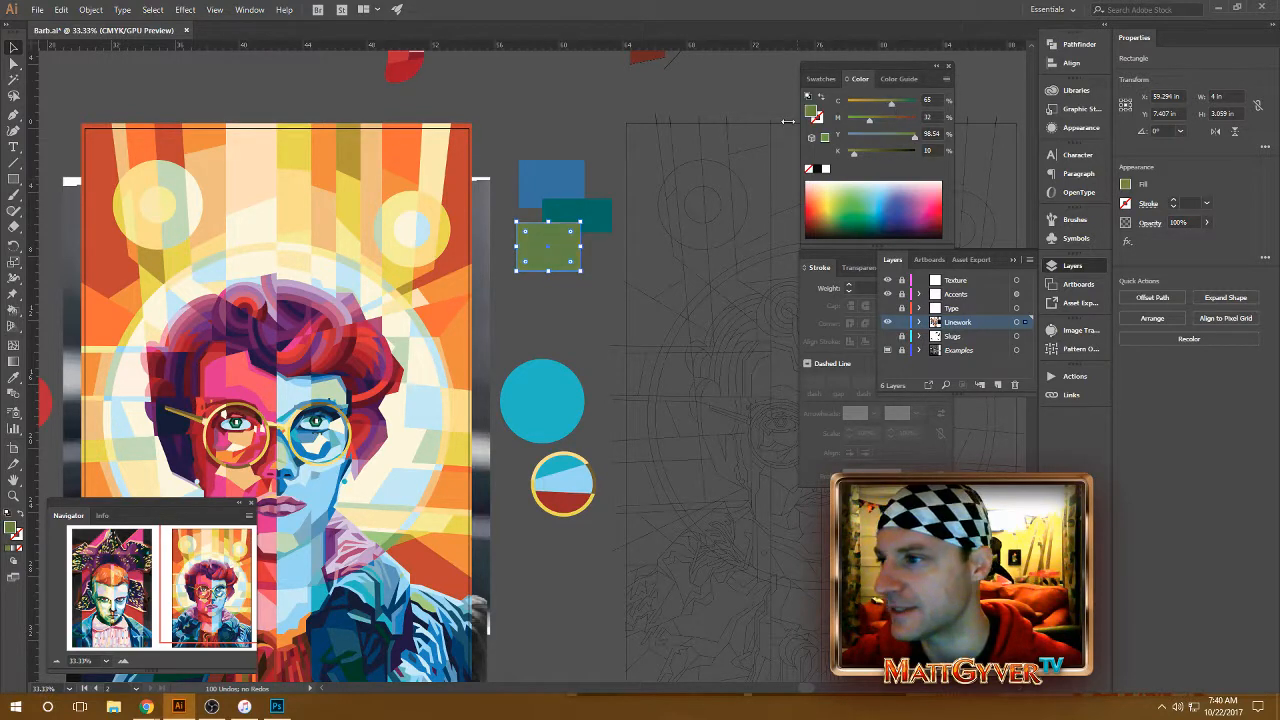
left_click(615, 122)
Open the options of the global orange swatch C=0 M=67 Y=98 K=2 and turn on the preview
left_click_drag(490, 270, 681, 220)
left_click(820, 79)
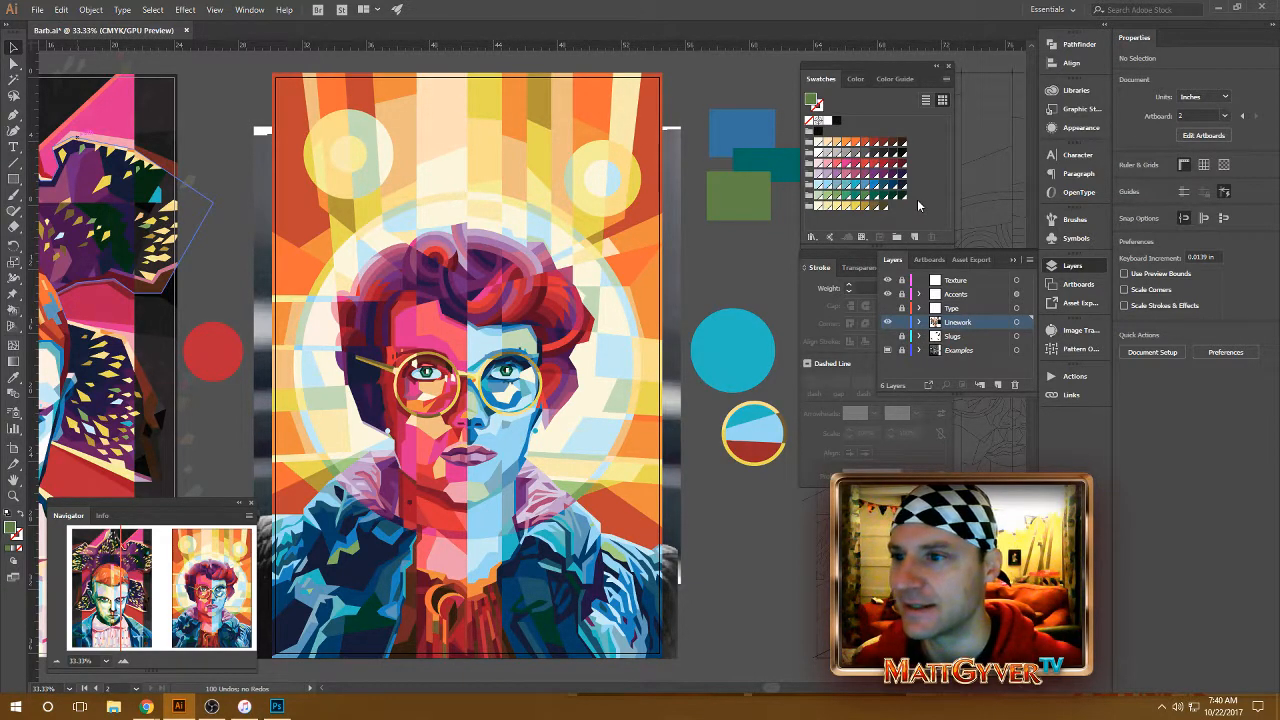
double_click(855, 147)
left_click_drag(686, 85, 793, 65)
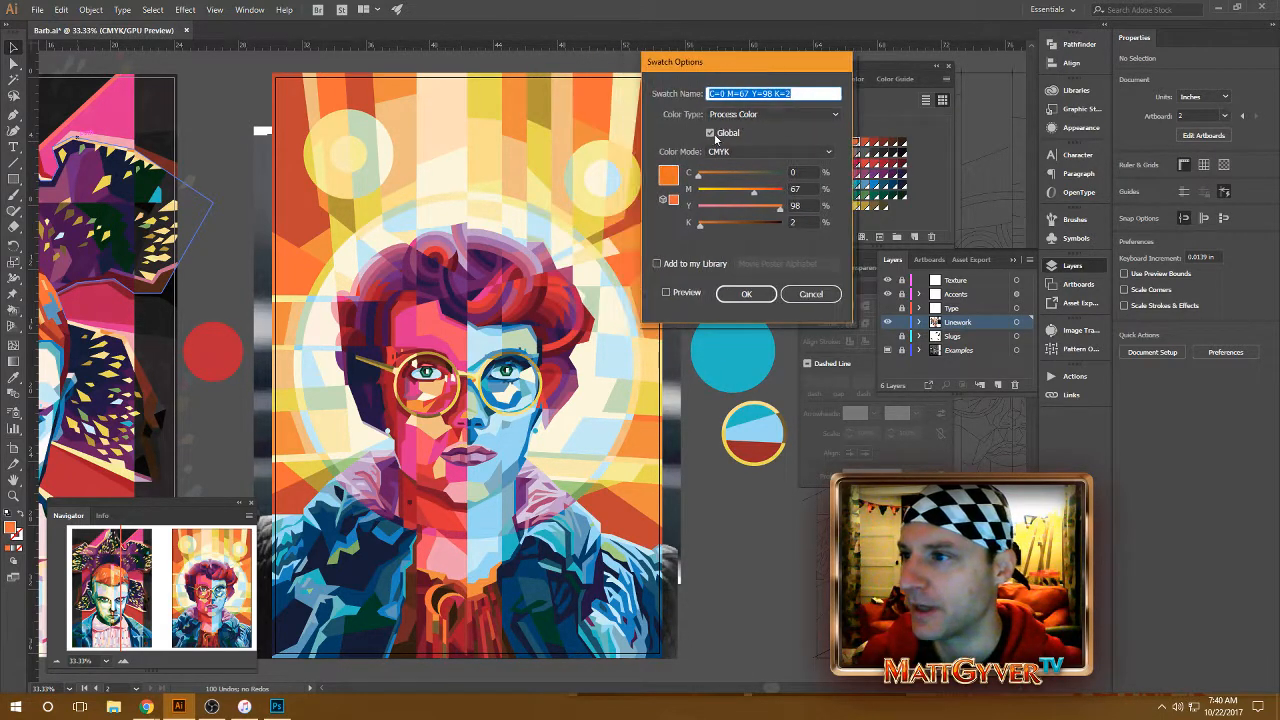
left_click(676, 293)
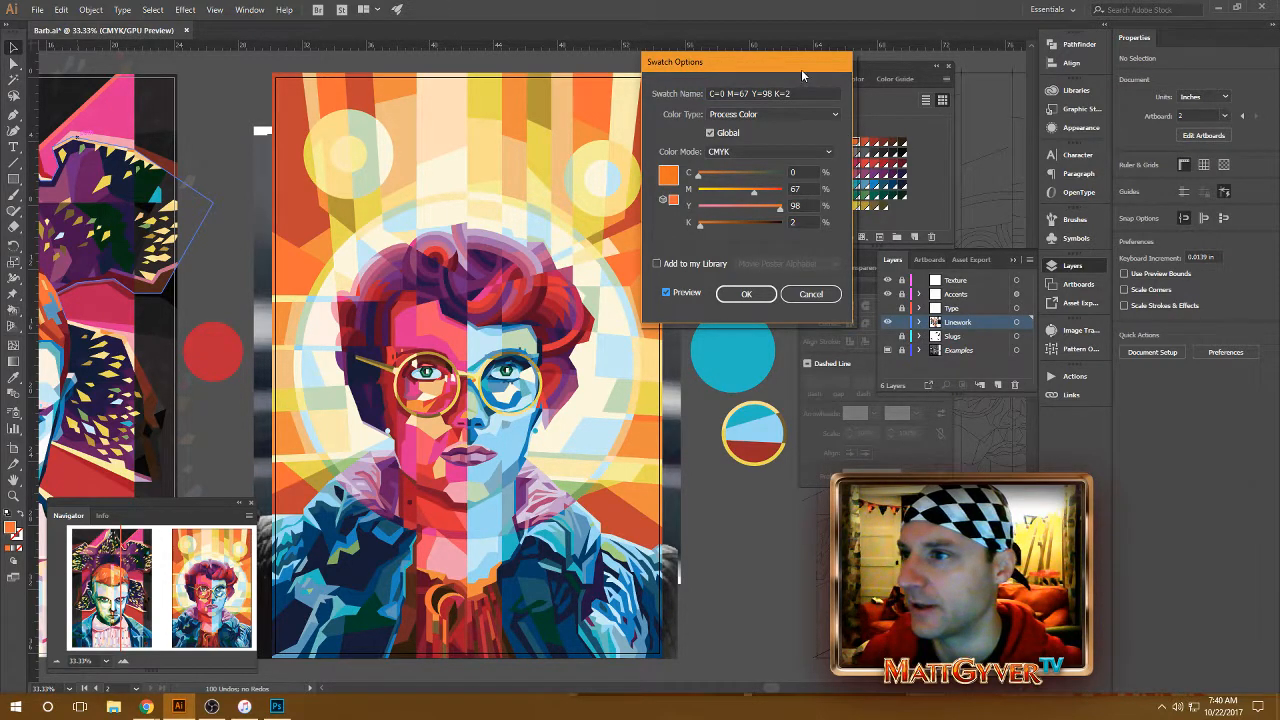
left_click_drag(802, 75, 783, 69)
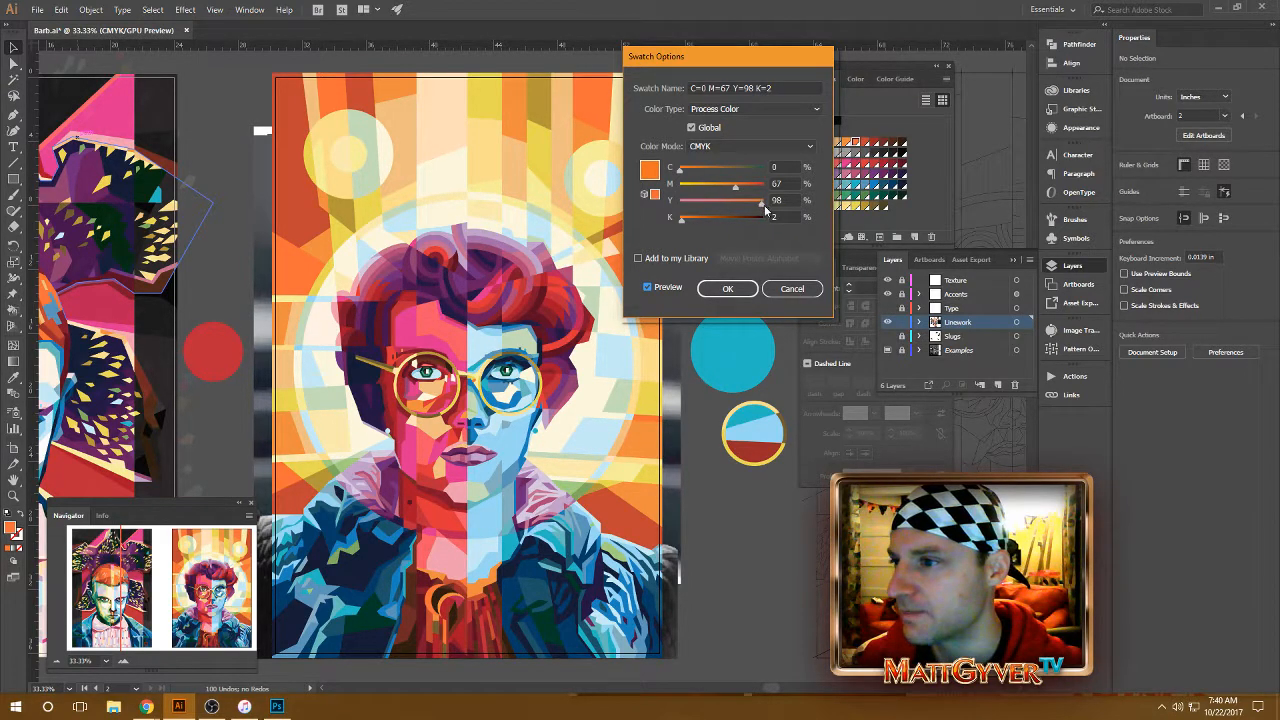
Try pink, blue, green and yellow-orange CMYK mixes for the global orange swatch and cancel the changes
left_click_drag(762, 207, 679, 207)
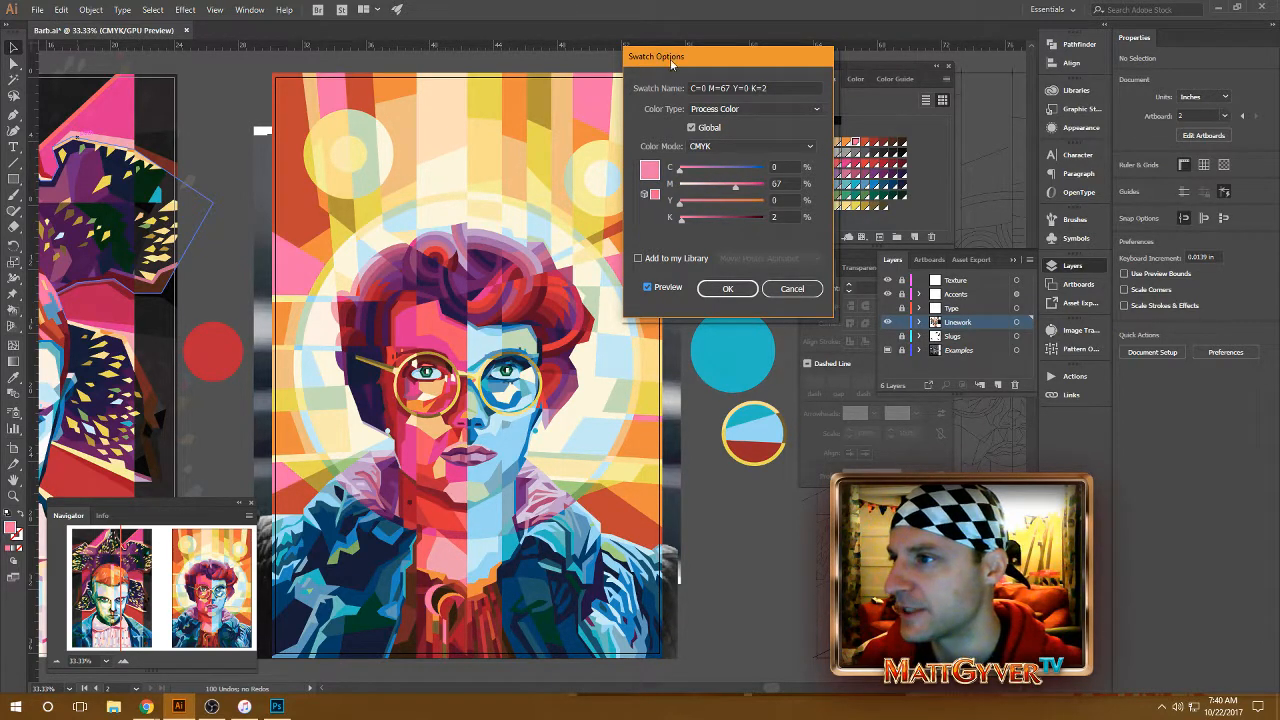
left_click_drag(671, 60, 699, 50)
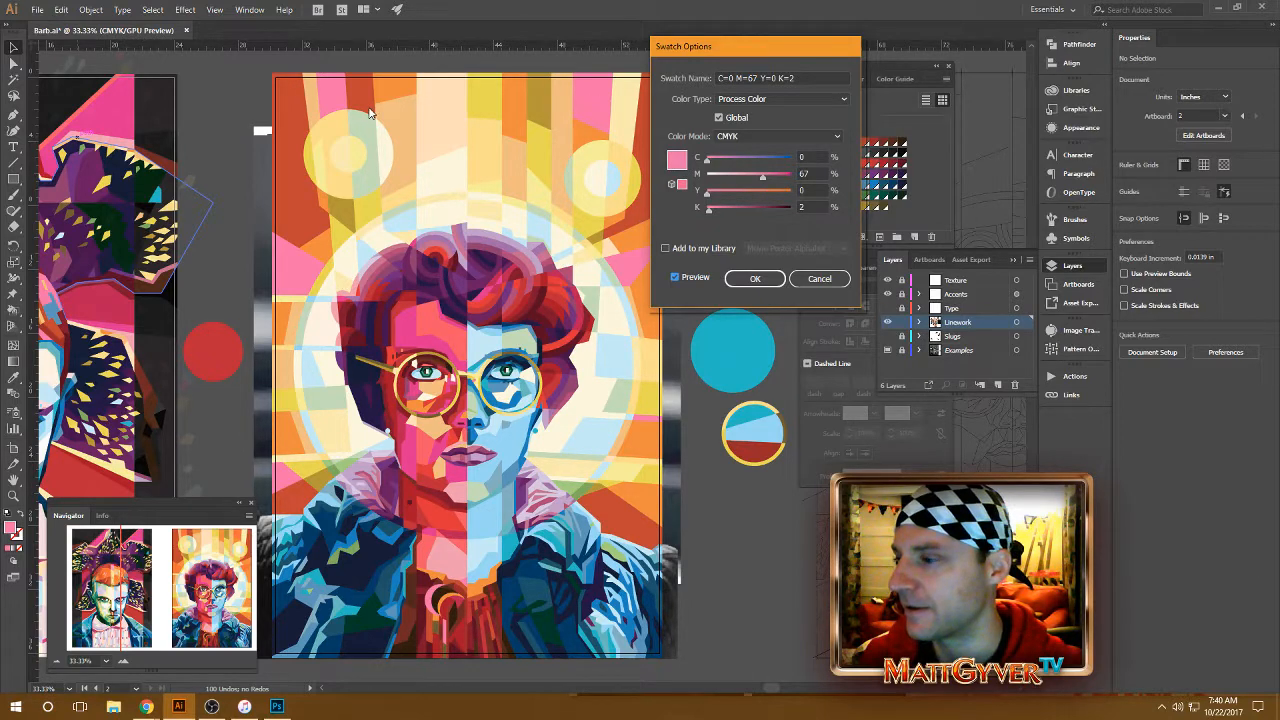
left_click(715, 192)
left_click_drag(708, 160, 785, 165)
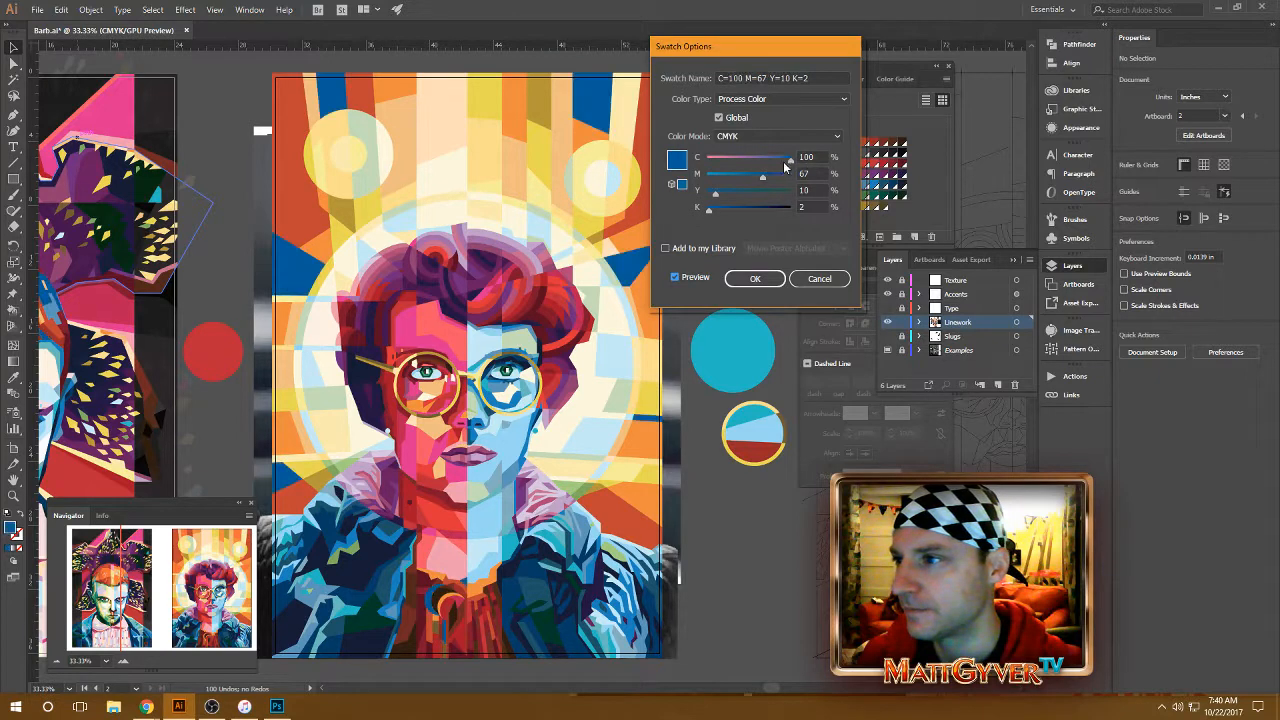
mouse_move(716, 193)
left_mouse_down()
mouse_move(792, 214)
mouse_move(727, 180)
left_mouse_up()
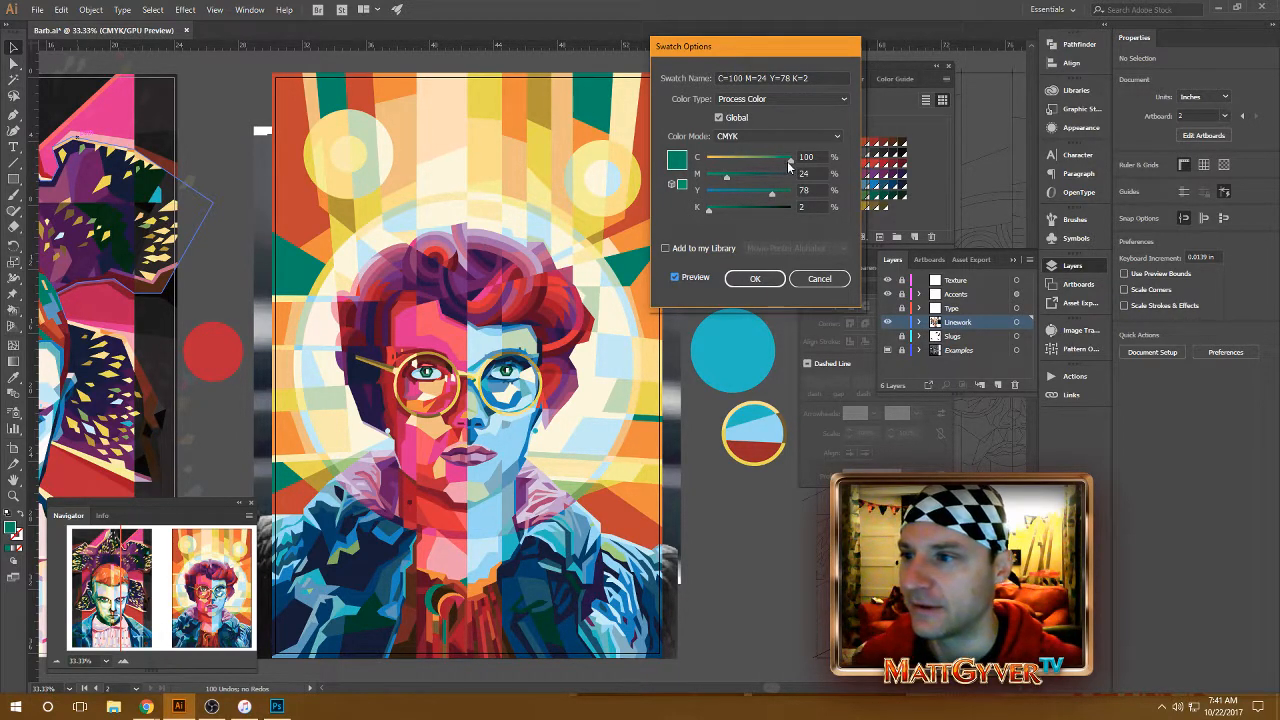
left_click_drag(789, 163, 705, 160)
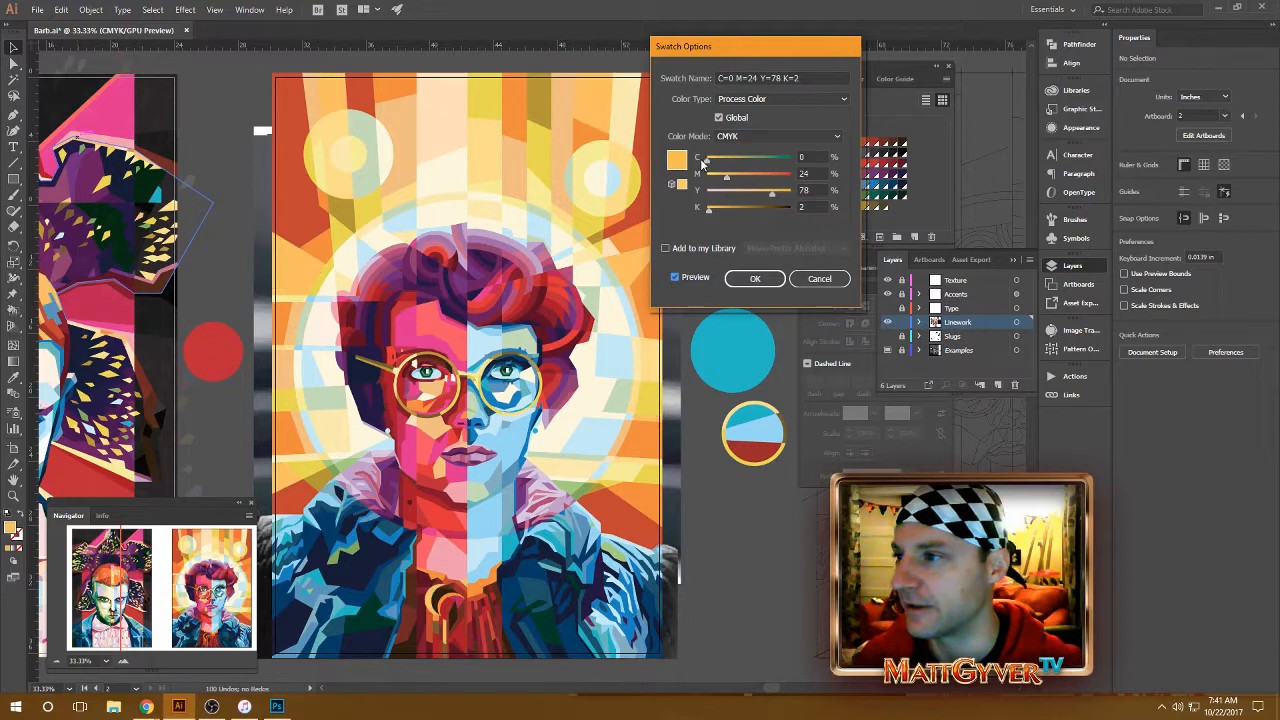
left_click(812, 280)
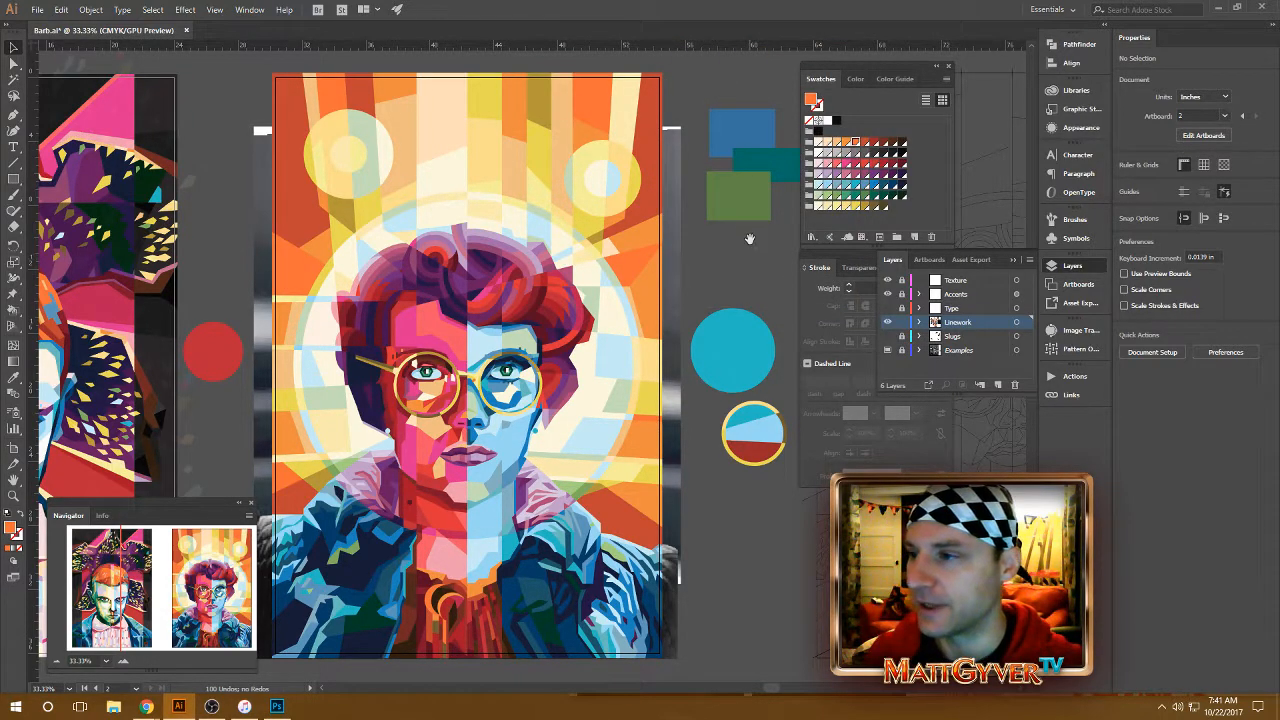
left_click_drag(749, 238, 657, 257)
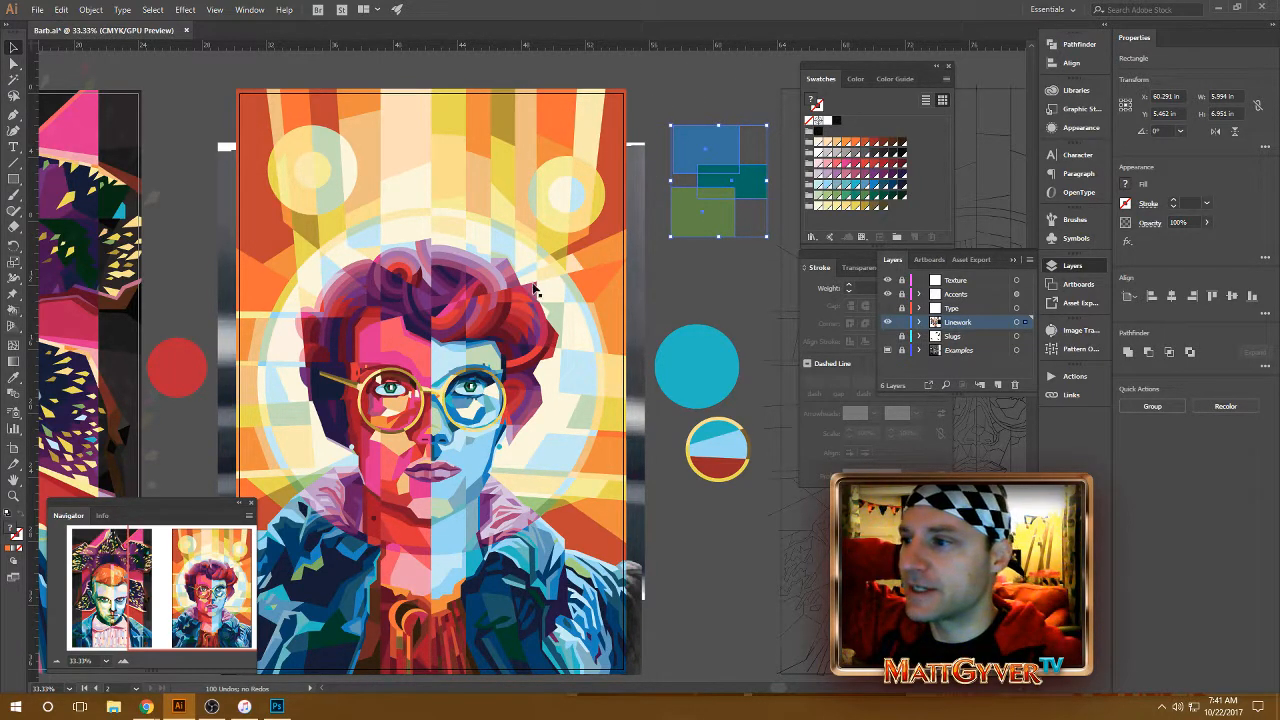
left_click(606, 222)
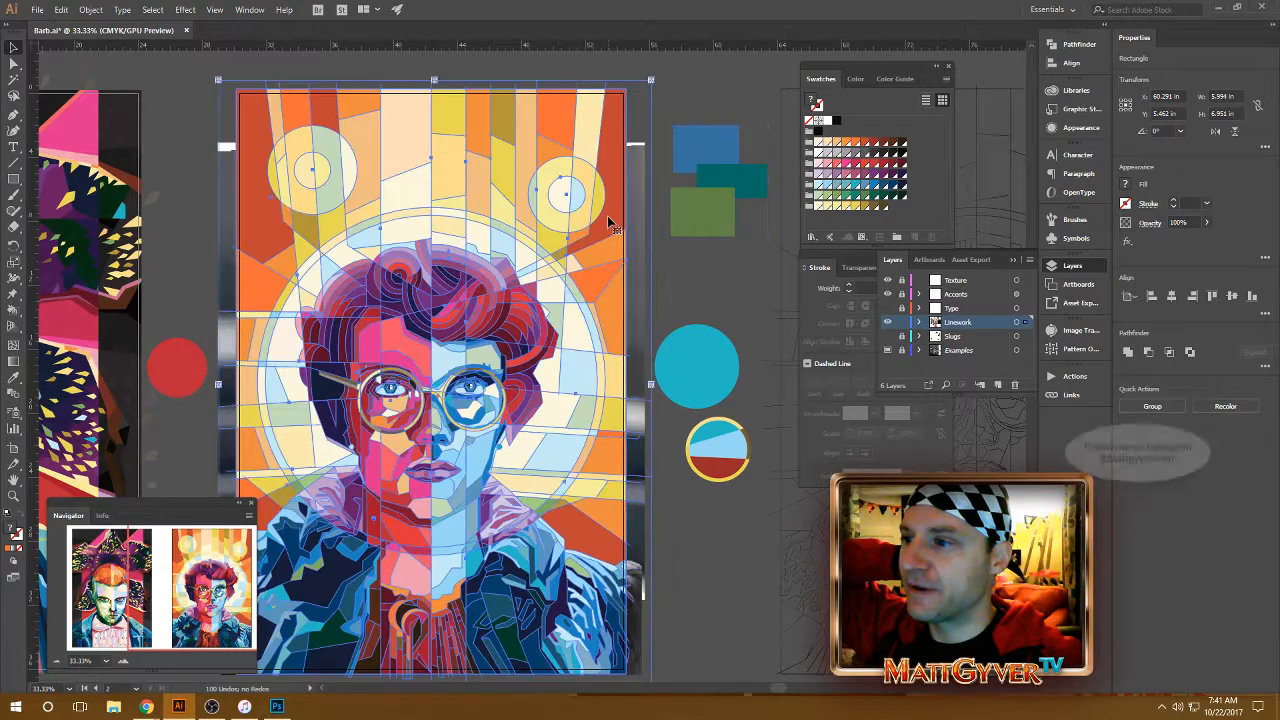
left_click(703, 81)
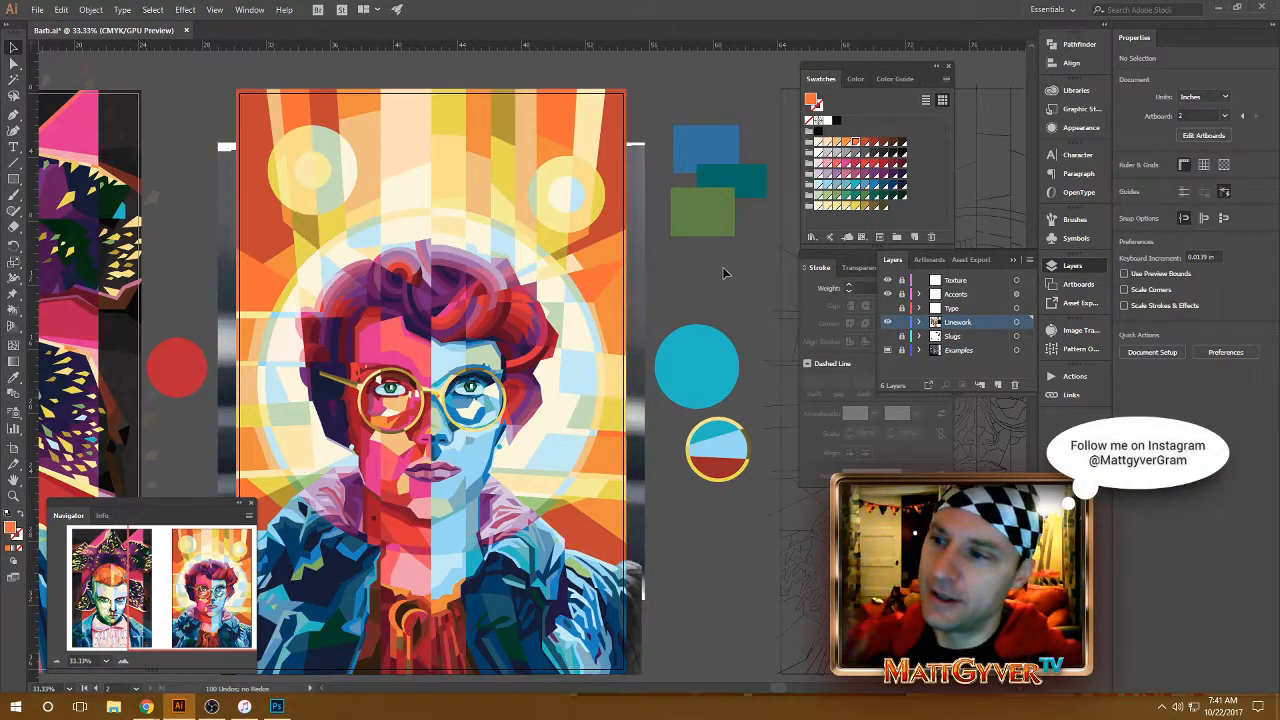
left_click(694, 147)
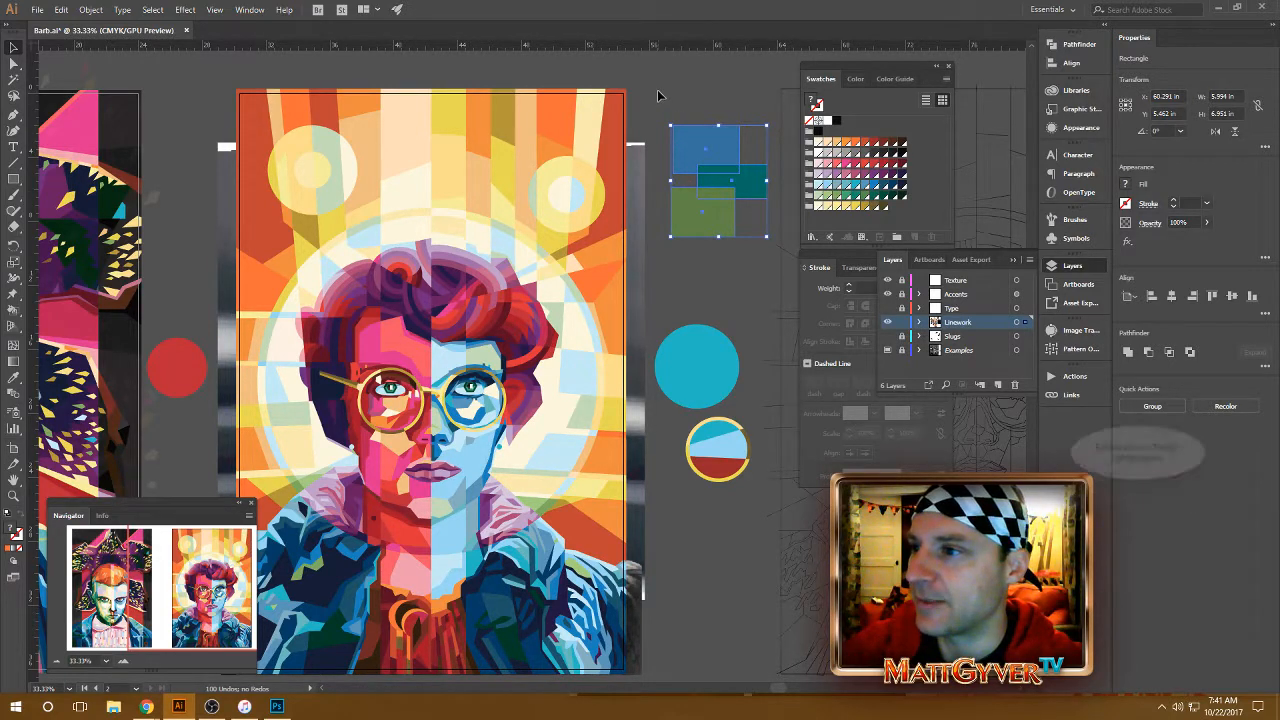
left_click(711, 106)
Resize and arrange the blue, teal and green rectangles as a row of adjoining squares about 3 in wide beside the artwork
left_click_drag(695, 150, 674, 123)
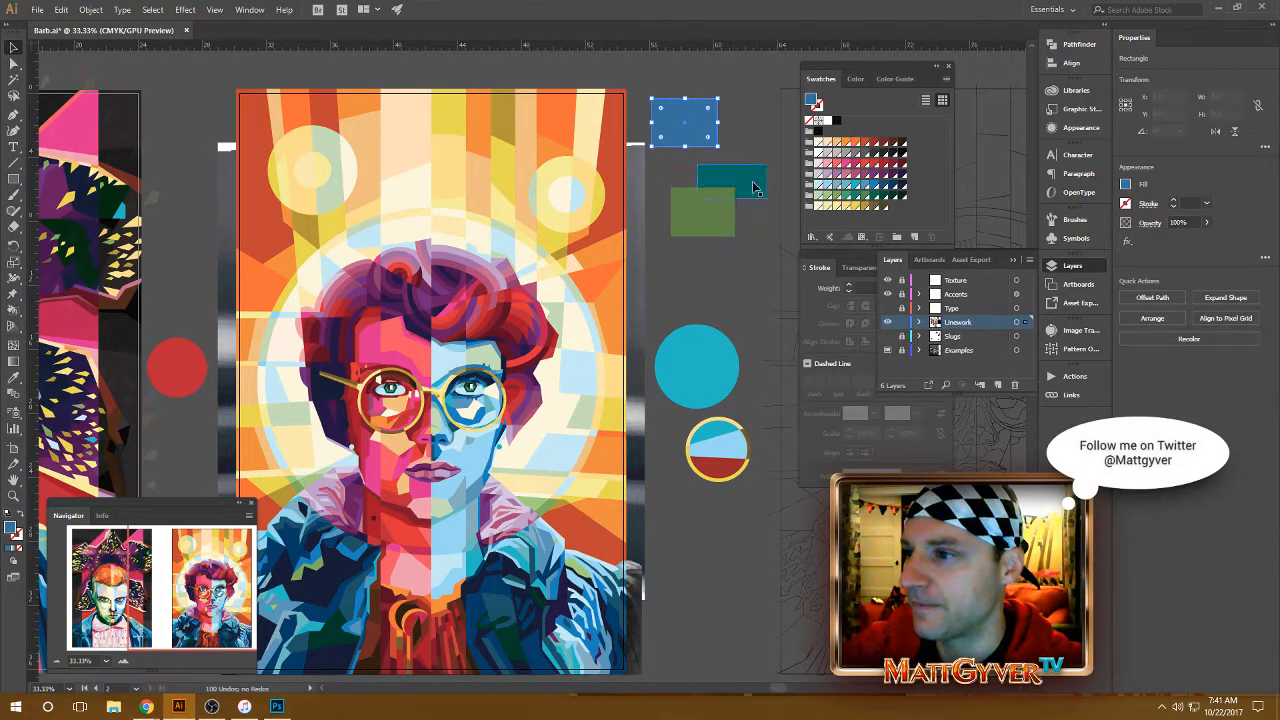
left_click_drag(755, 188, 777, 121)
left_click(785, 188)
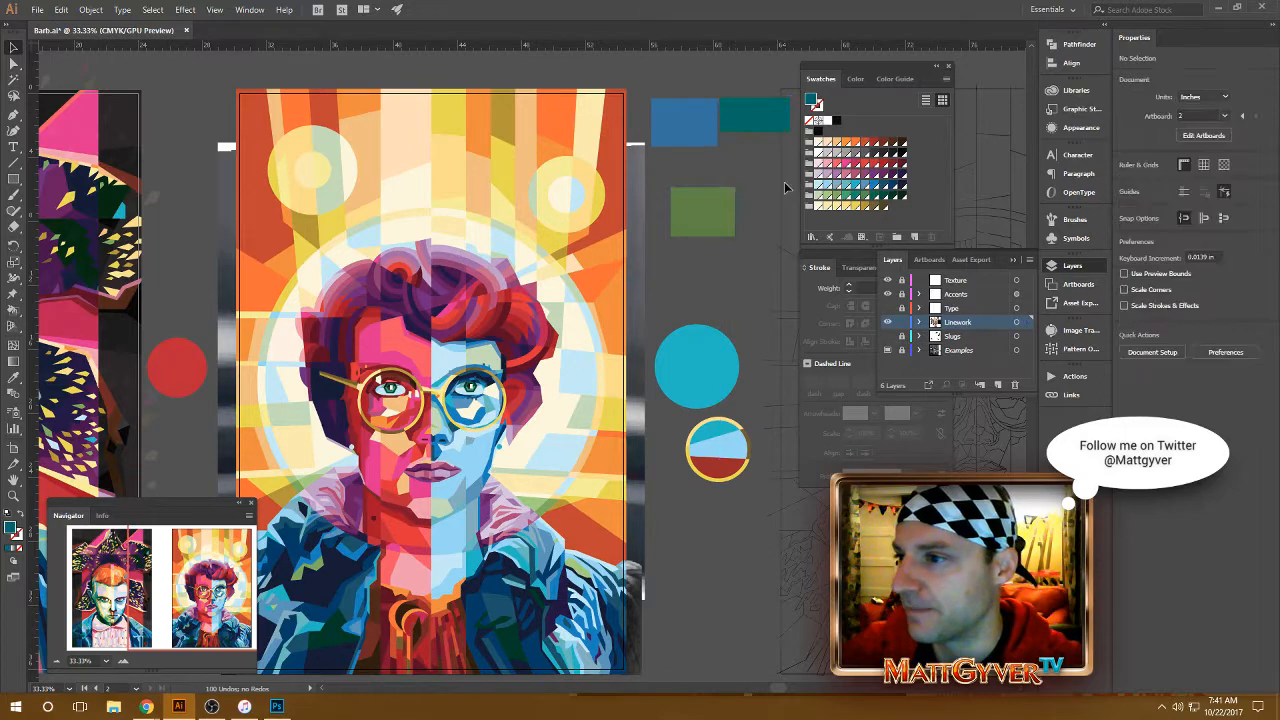
scroll(742, 160, "right", 2)
left_click(612, 122)
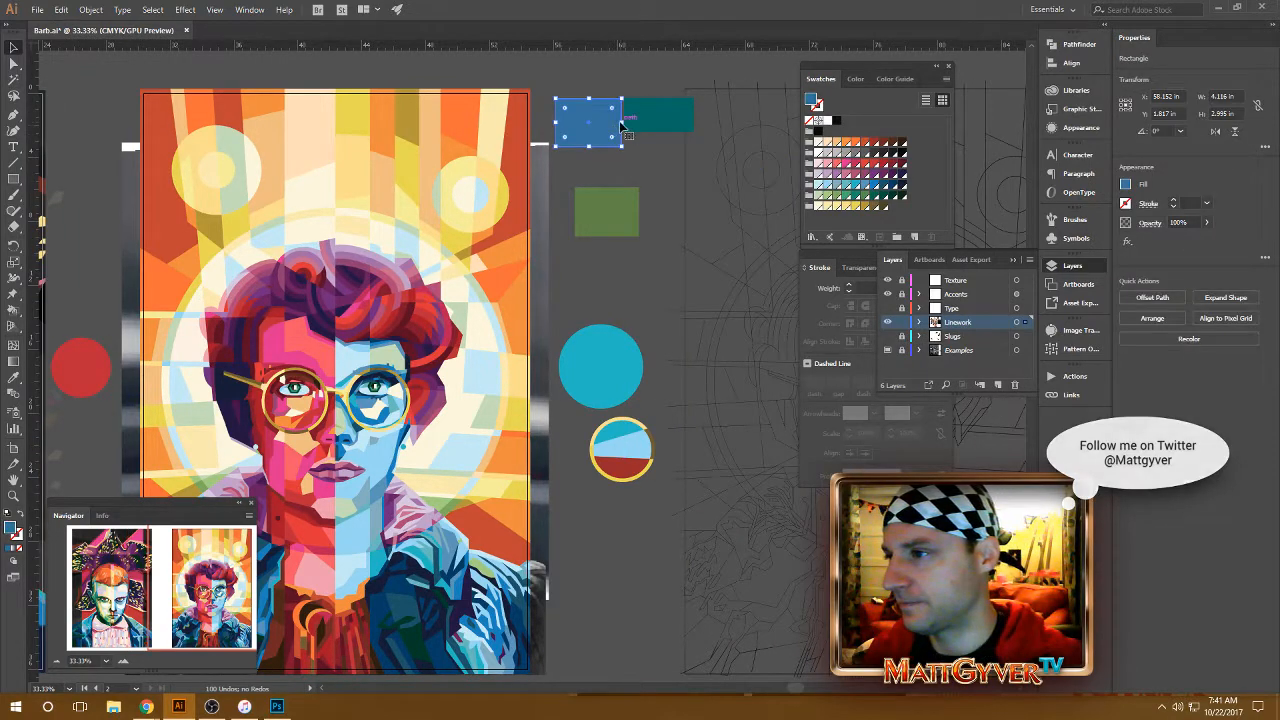
left_click_drag(621, 123, 653, 145)
left_click(643, 116)
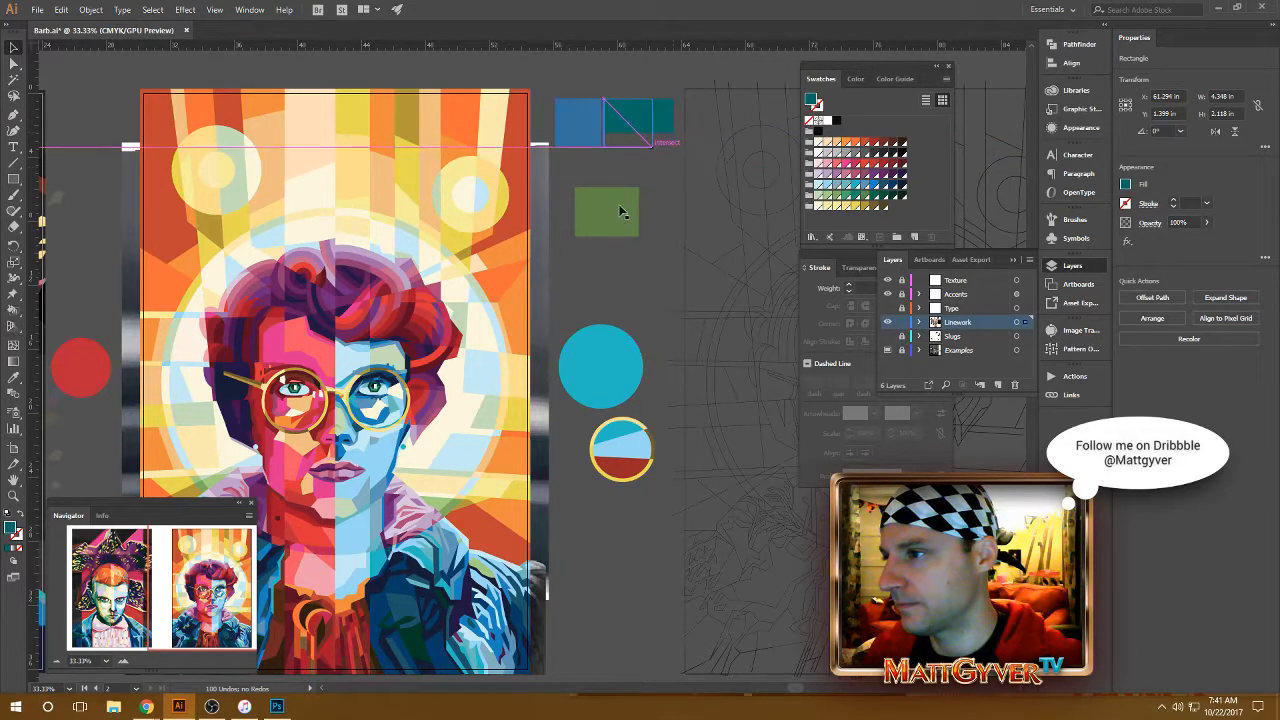
left_click_drag(619, 207, 703, 146)
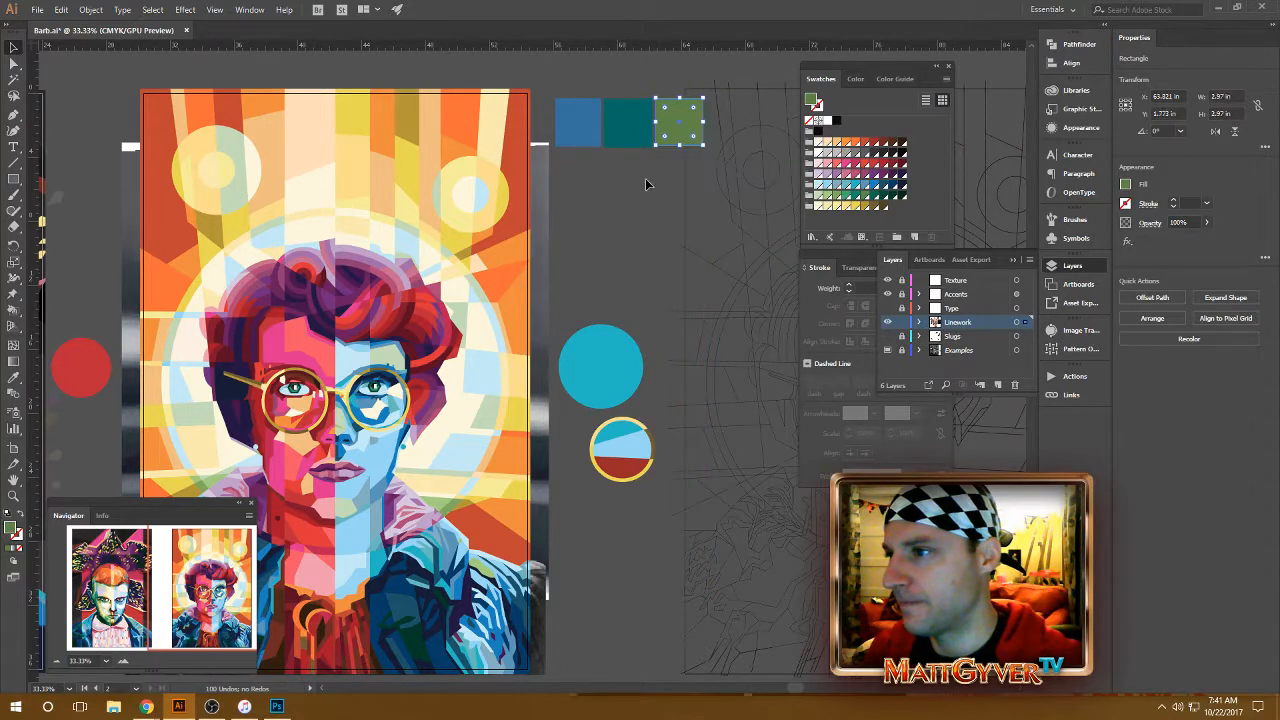
Move the row of blue, teal and green squares to just above the Barb artboard's upper edge
left_click(605, 125, "shift")
left_click_drag(608, 165, 211, 135)
left_click(625, 195, "shift")
left_click(386, 123)
left_click_drag(409, 247, 506, 211)
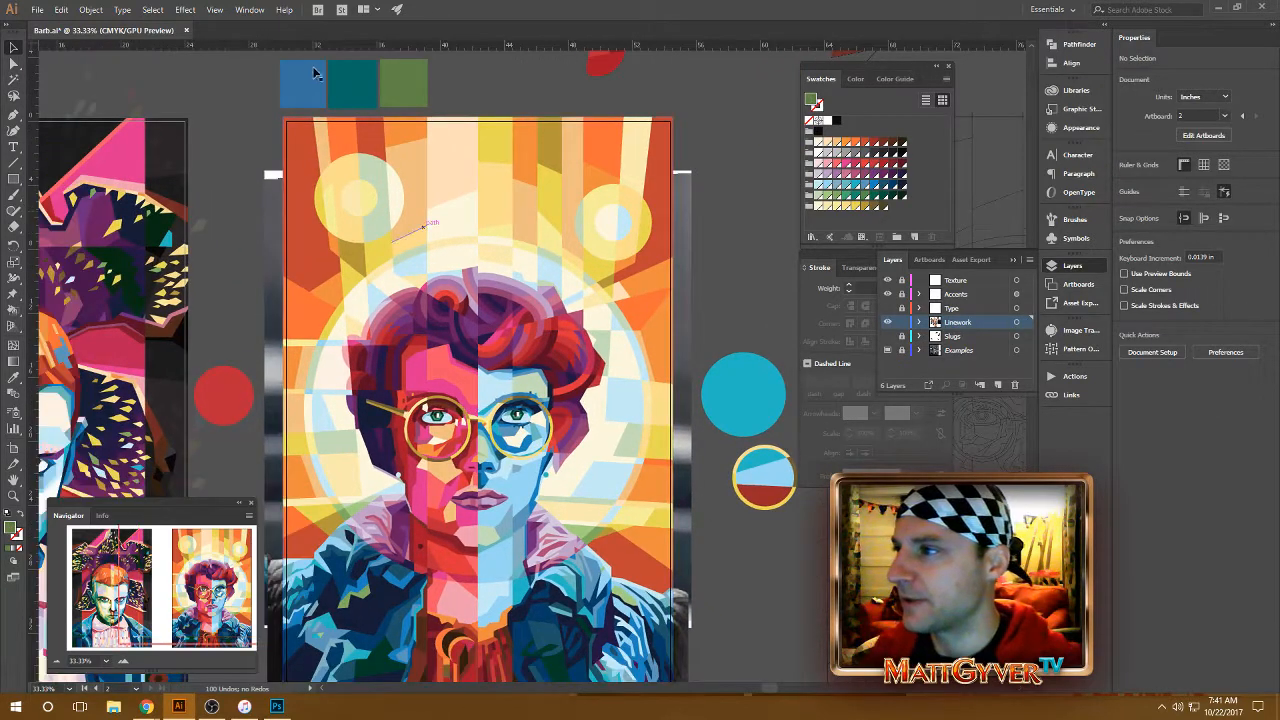
Create a color group from the three selected squares, converting process colors to global and including swatches for tints
left_click_drag(442, 92, 222, 101)
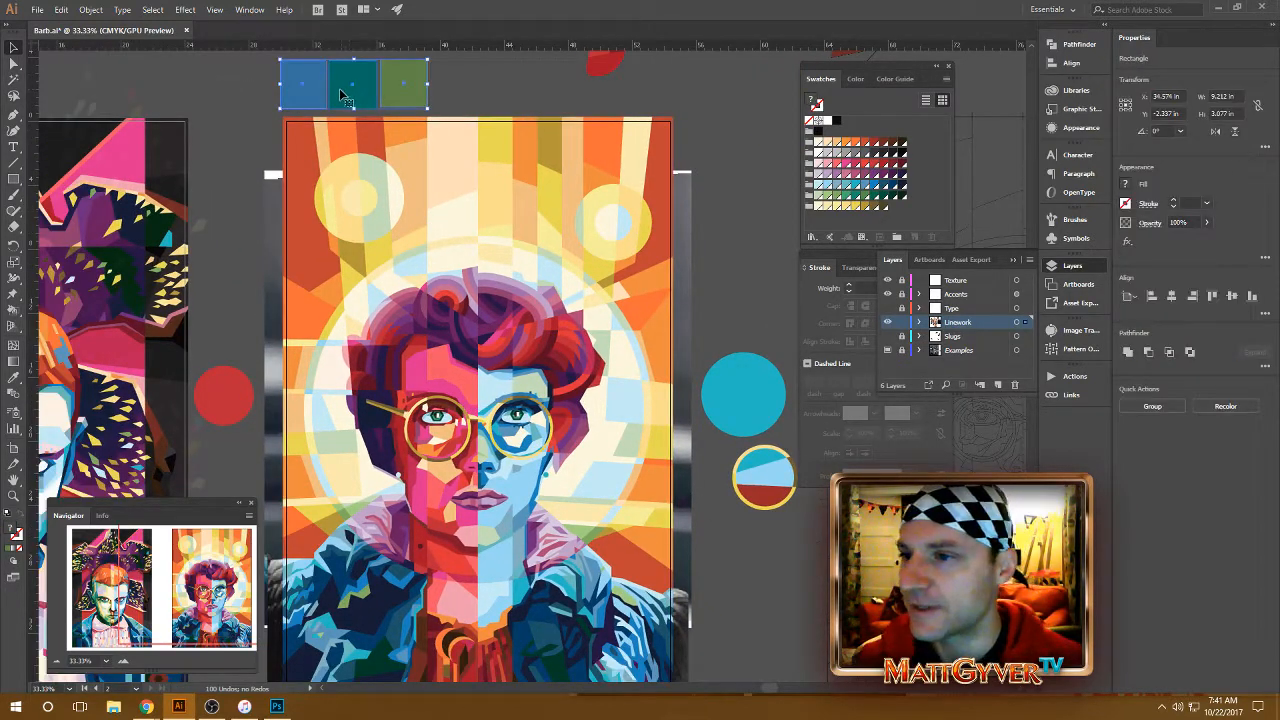
left_click_drag(345, 95, 870, 226)
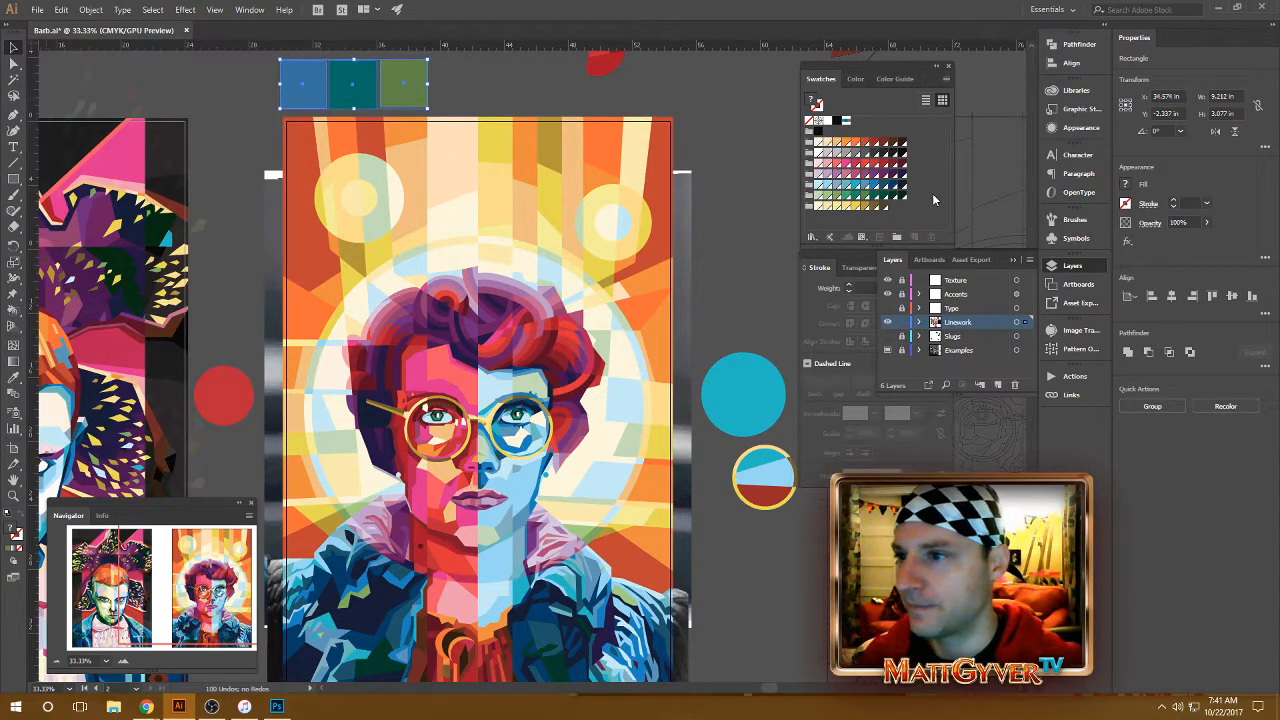
key("ctrl+z")
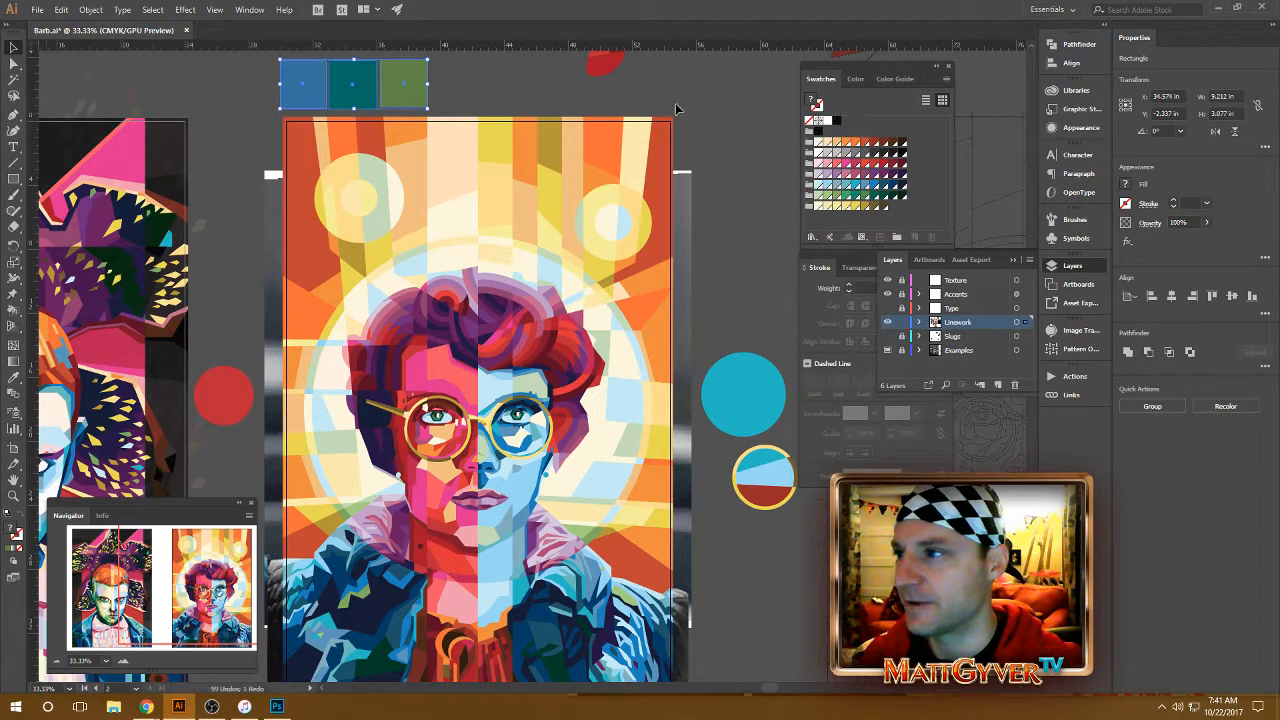
left_click(899, 240)
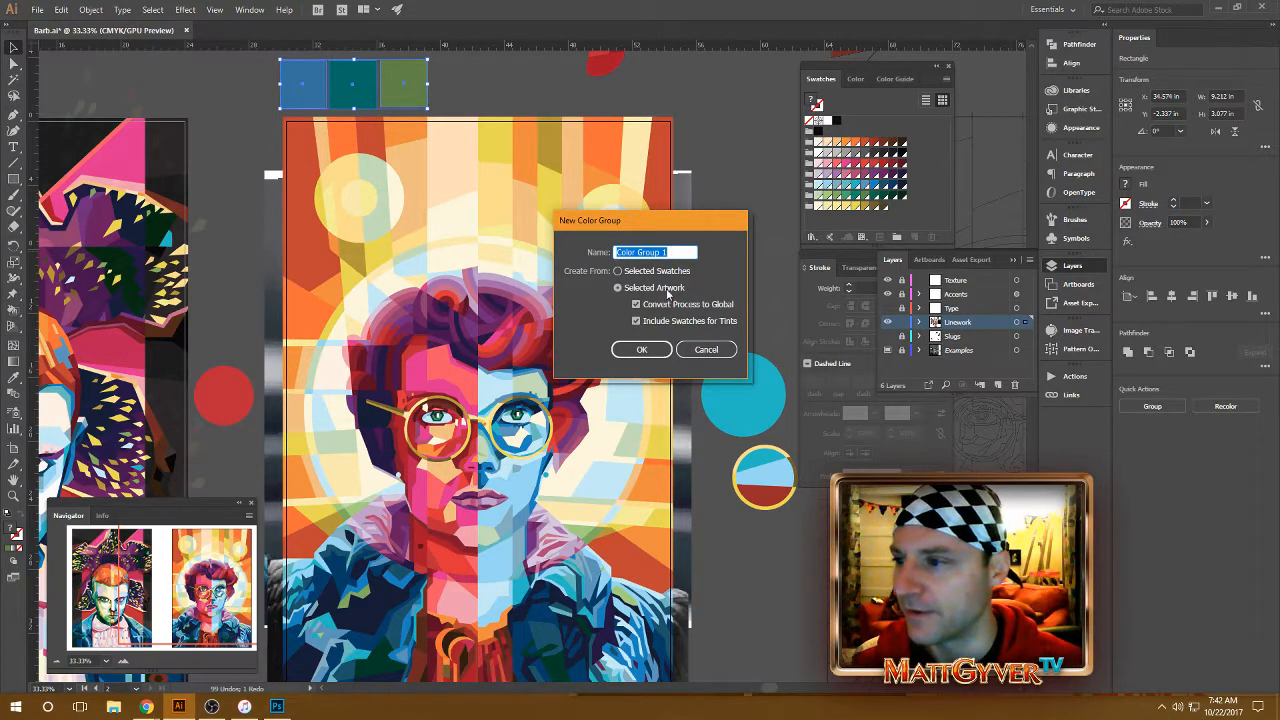
left_click(641, 350)
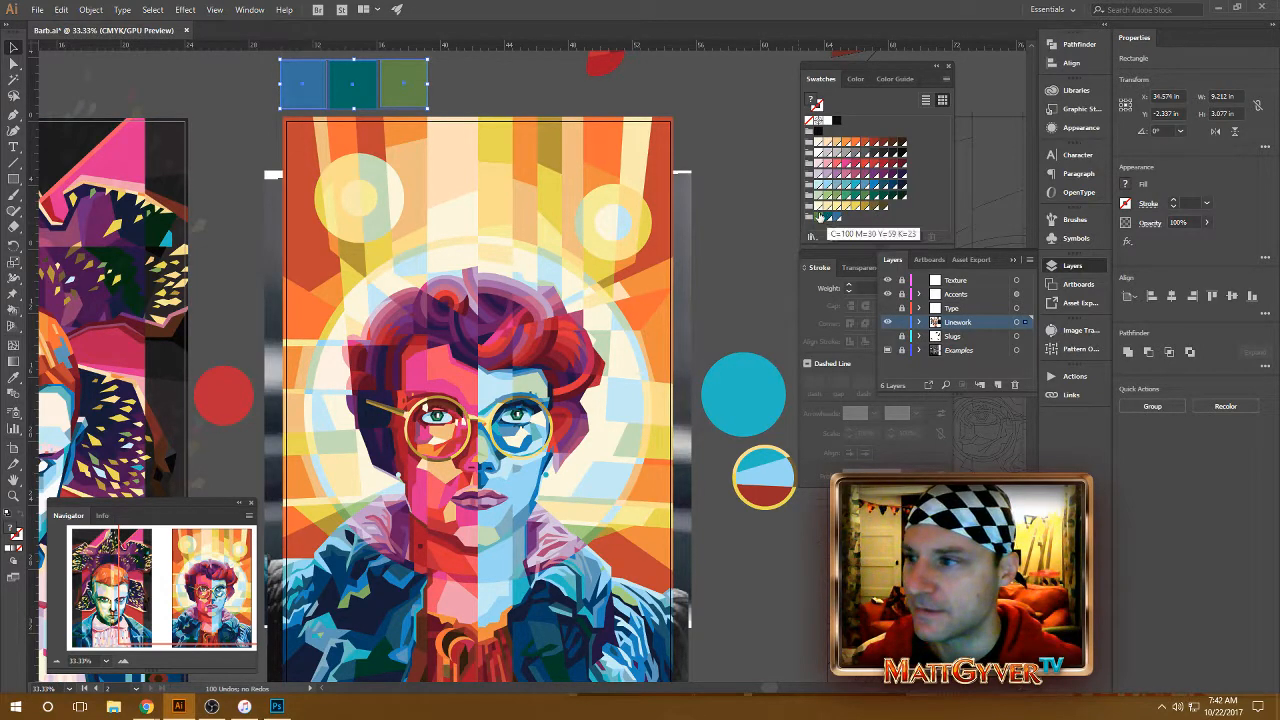
left_click(465, 88)
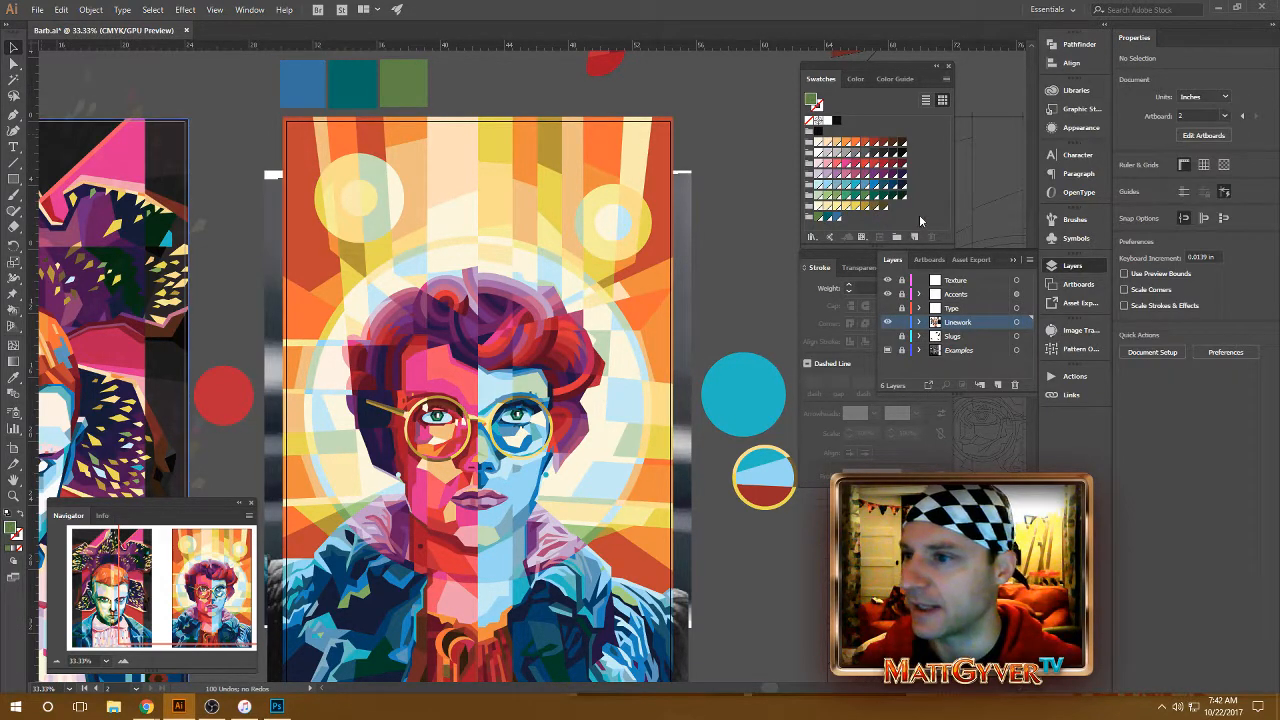
Change the global blue swatch in the new color group to C=84 M=7 Y=7 K=6 with preview on
double_click(835, 219)
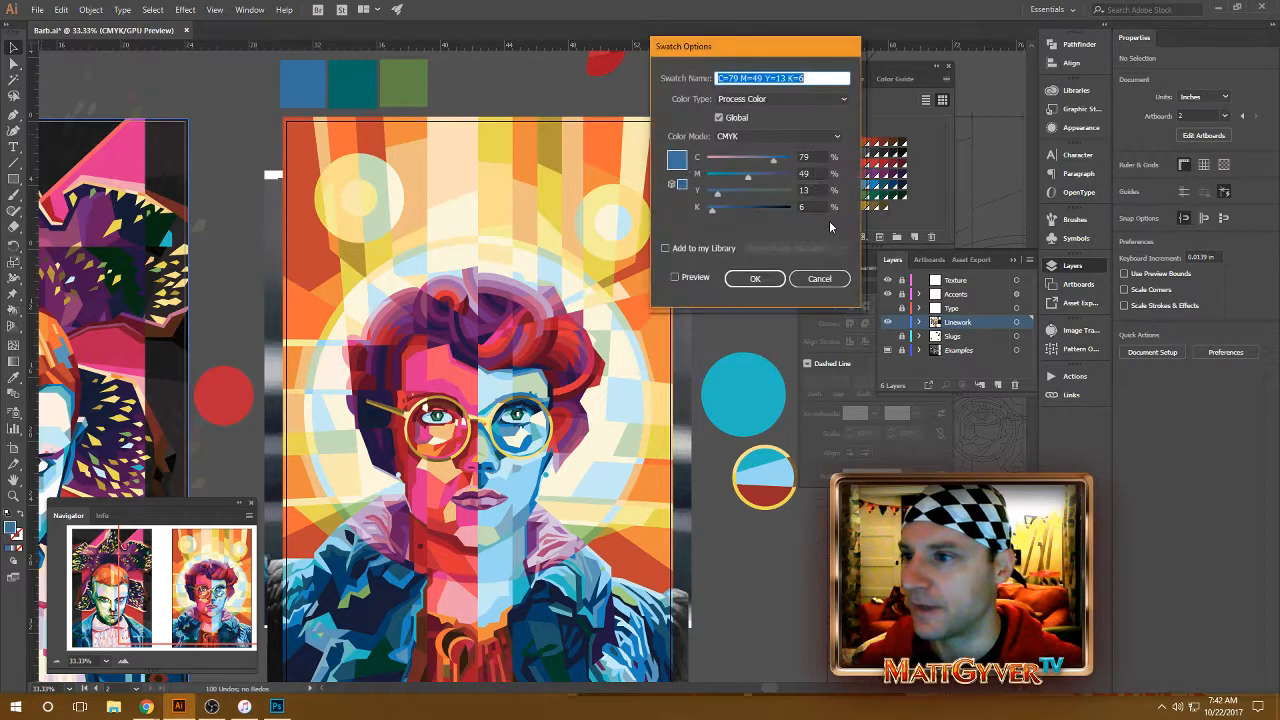
left_click(780, 158)
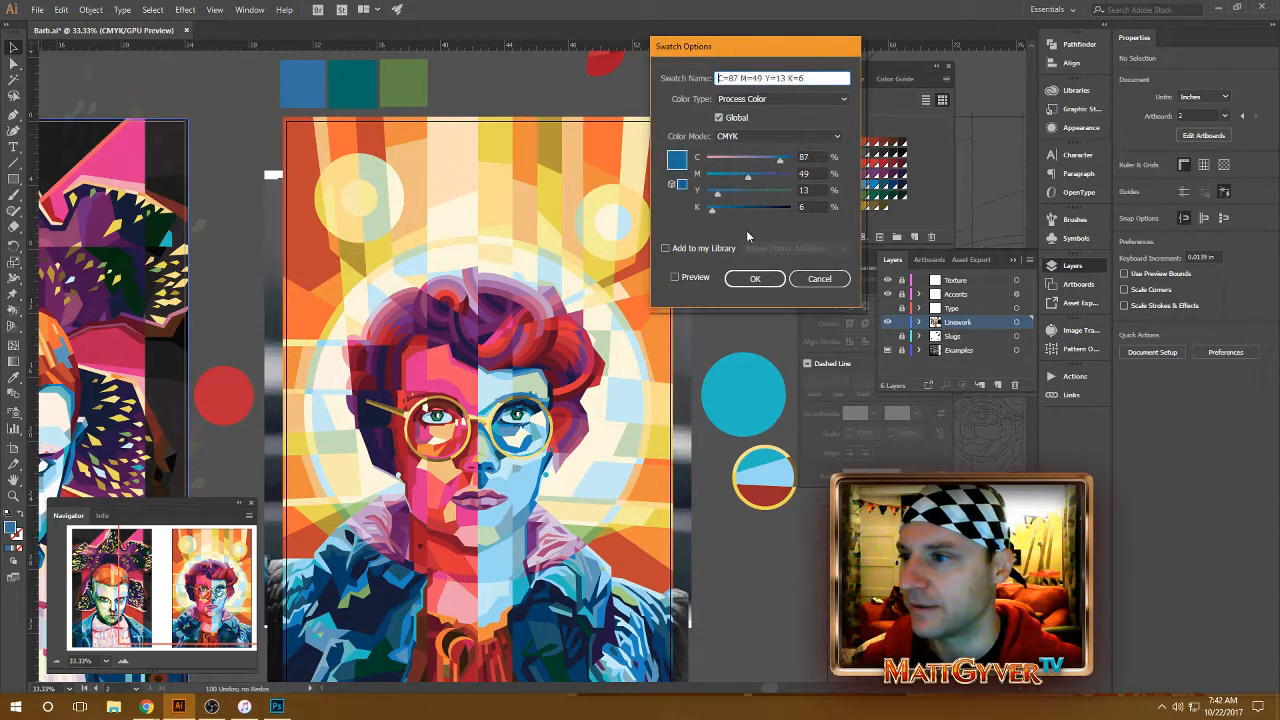
left_click(691, 280)
left_click(777, 158)
left_click_drag(745, 178, 712, 192)
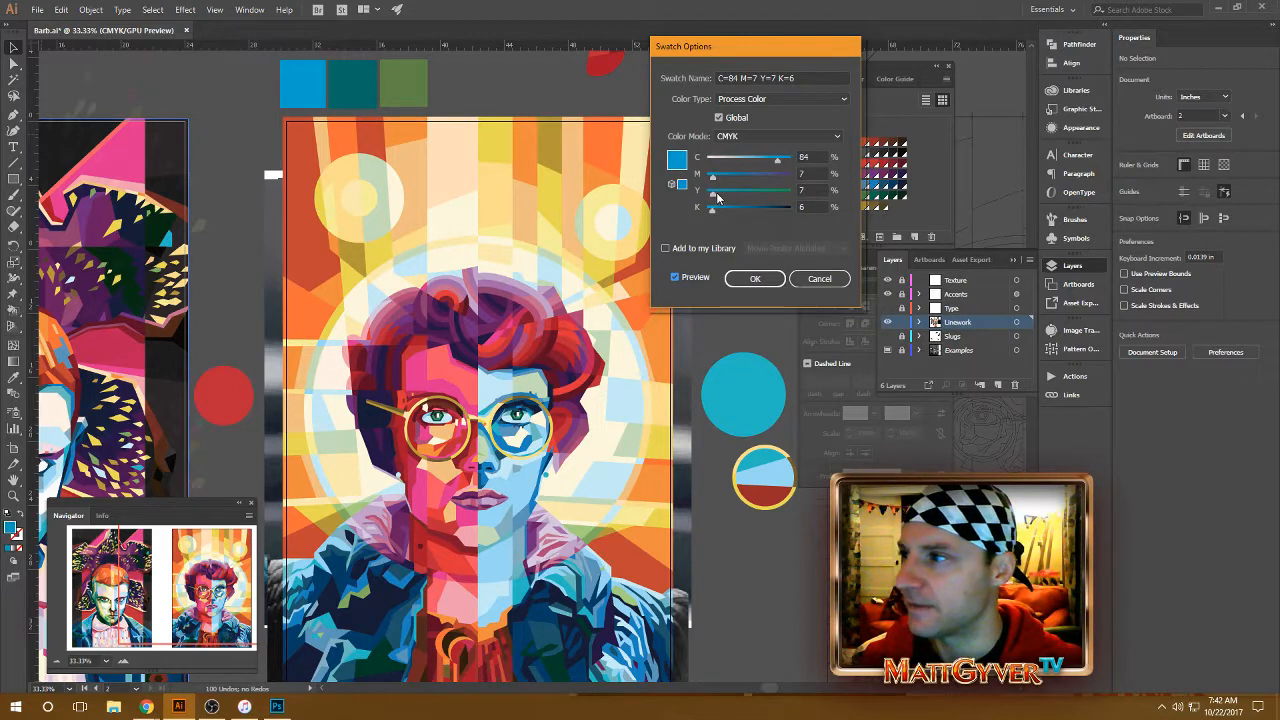
left_click(755, 278)
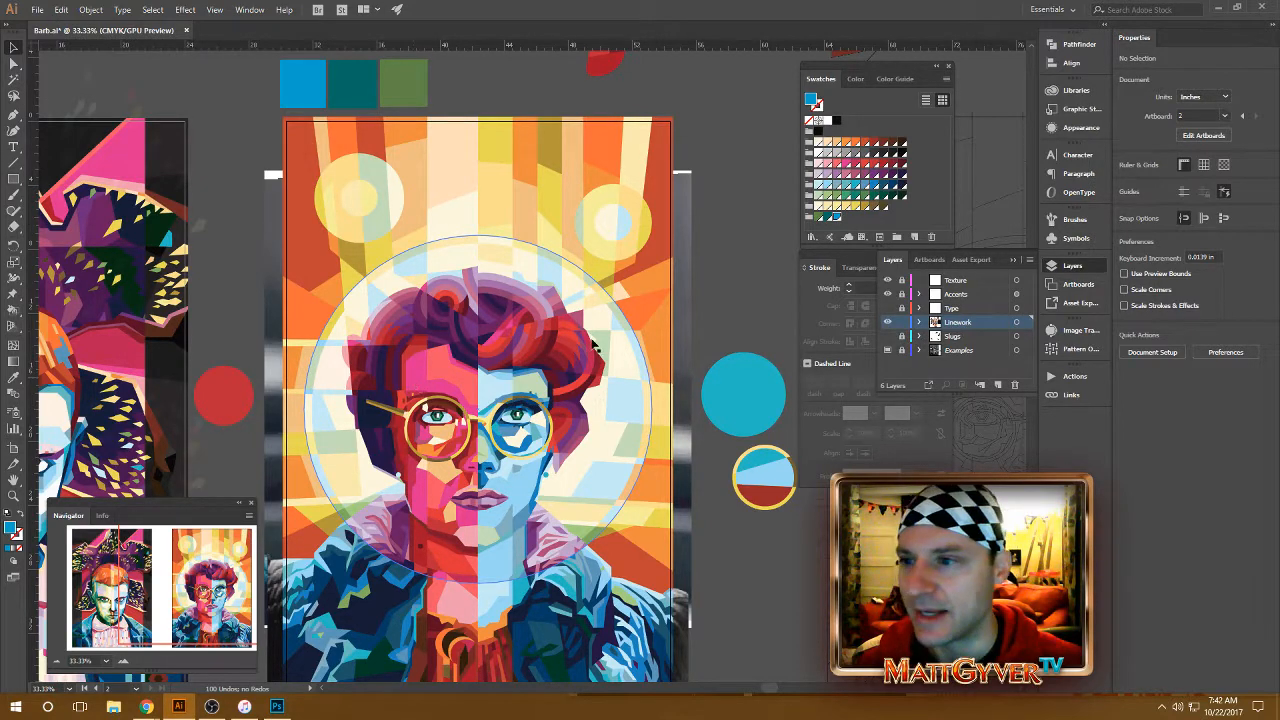
Try a pale yellow mix of C=4 M=2 Y=40 K=0 for the global pink swatch and cancel the change
double_click(846, 168)
left_click(694, 279)
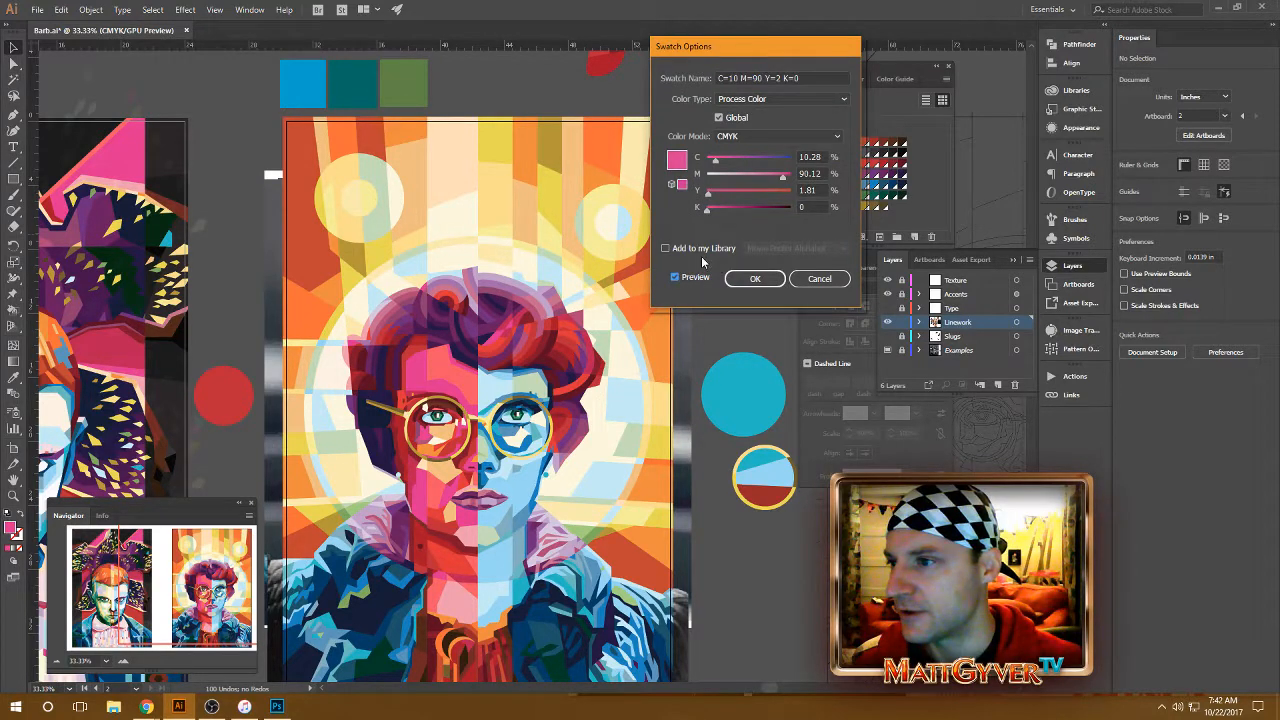
mouse_move(718, 167)
left_mouse_down()
mouse_move(725, 197)
mouse_move(741, 197)
mouse_move(709, 180)
left_mouse_up()
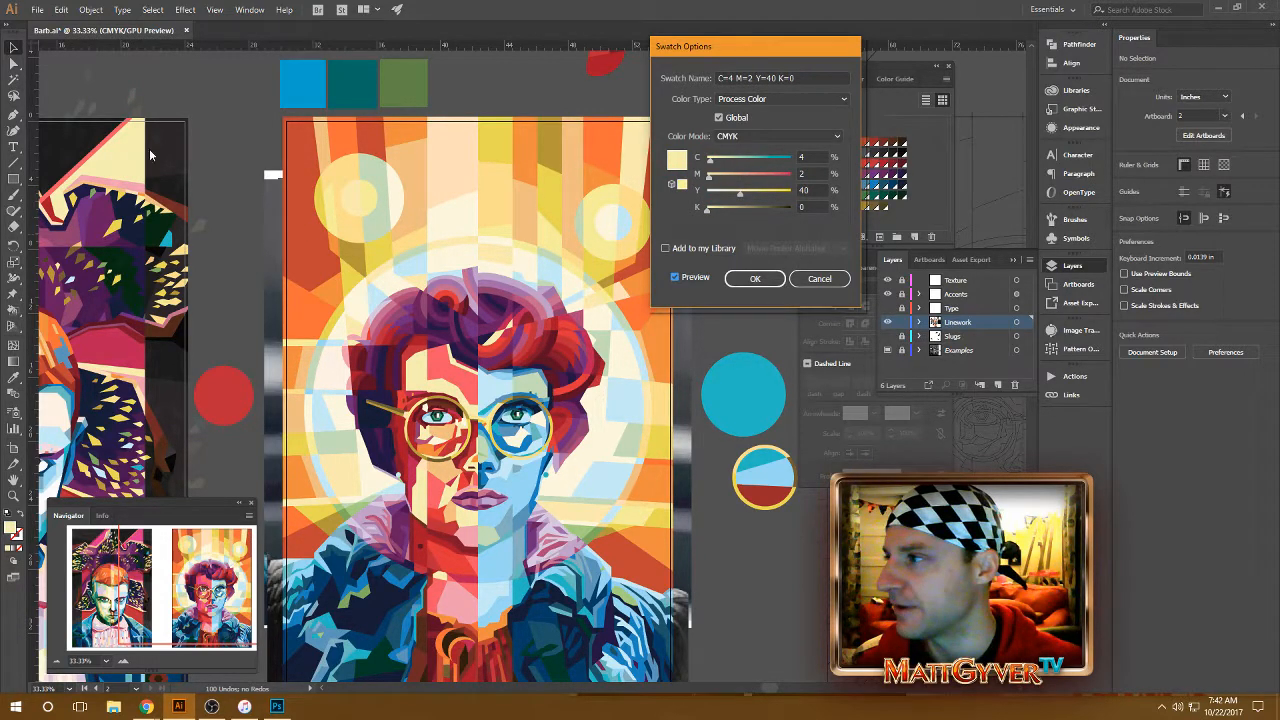
left_click(822, 278)
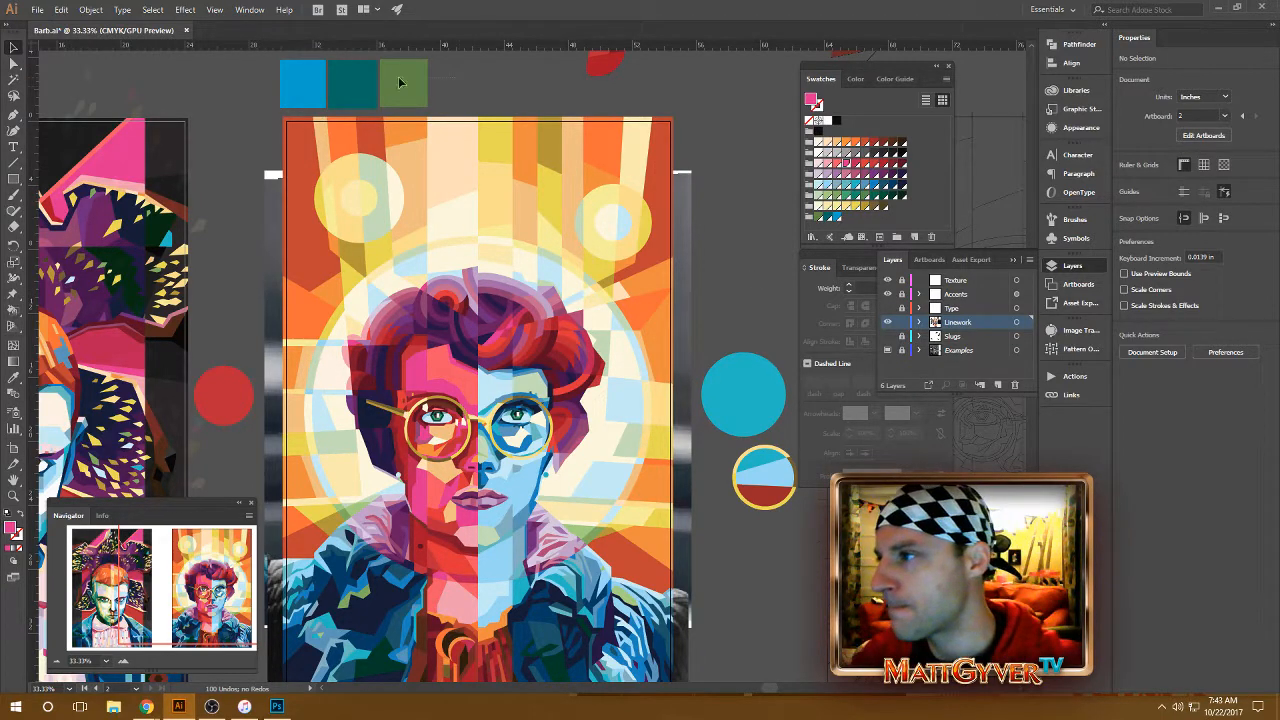
left_click_drag(399, 77, 253, 98)
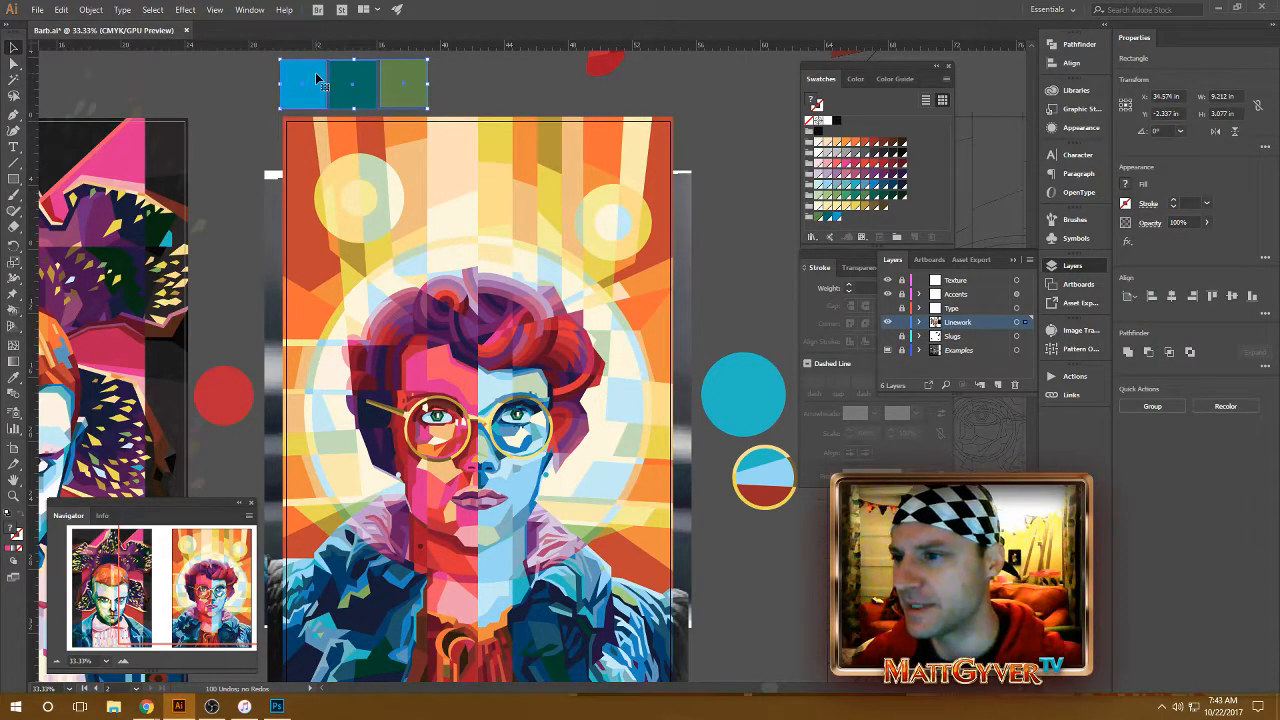
left_click(747, 141)
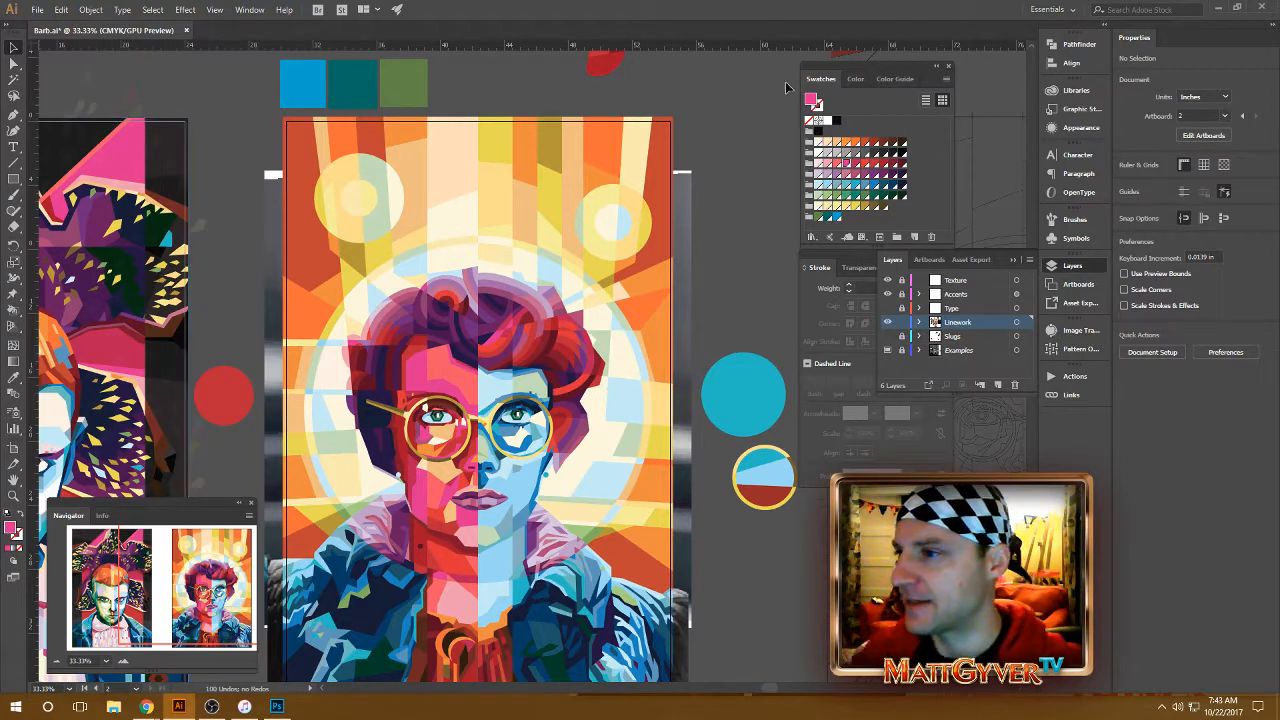
left_click_drag(560, 110, 584, 156)
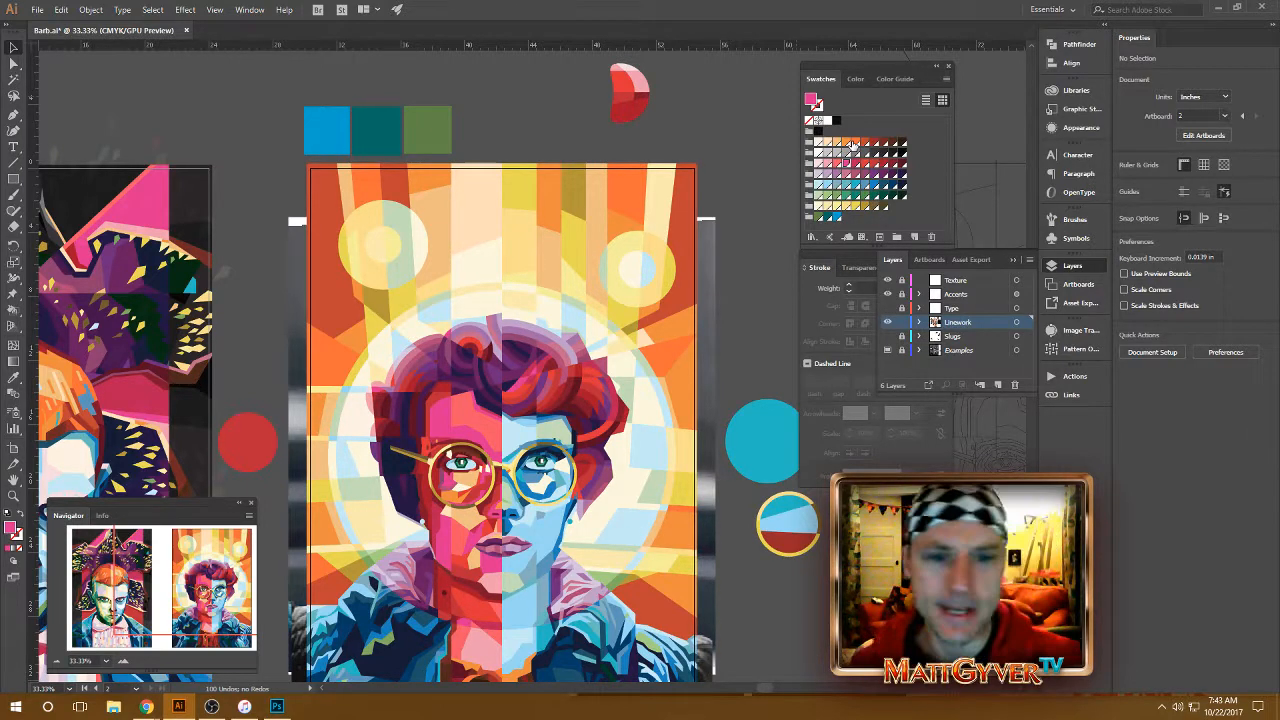
Delete the color group made from the blue, teal and green squares from the swatches
left_click(549, 131)
left_click(820, 214)
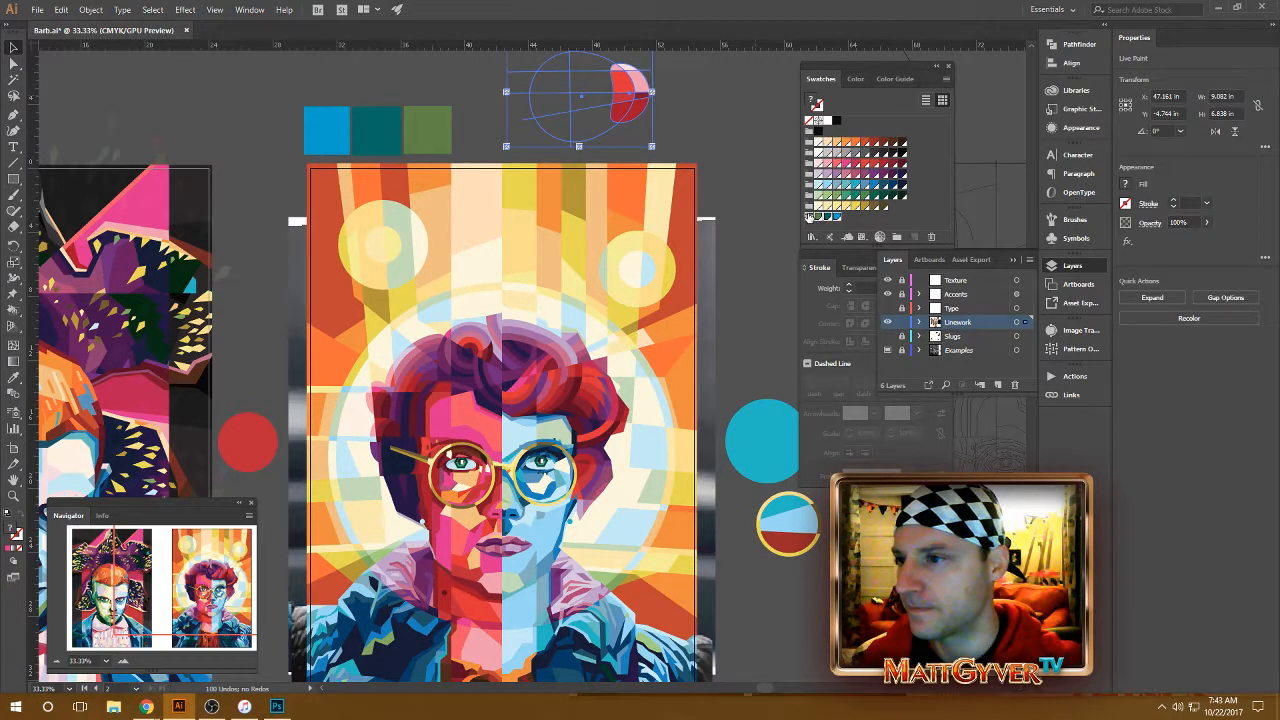
left_click(931, 237)
left_click(625, 376)
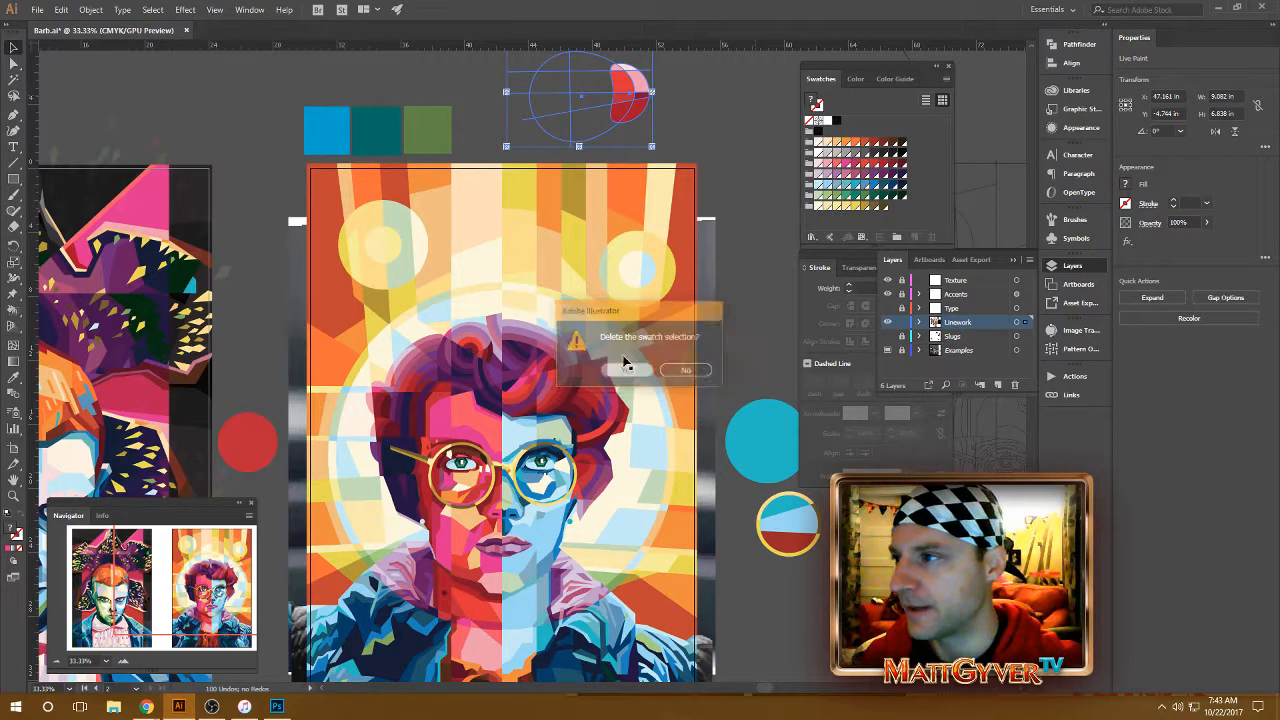
Examine the fill color sliders of the green, teal and blue squares without their color group
left_click(440, 140)
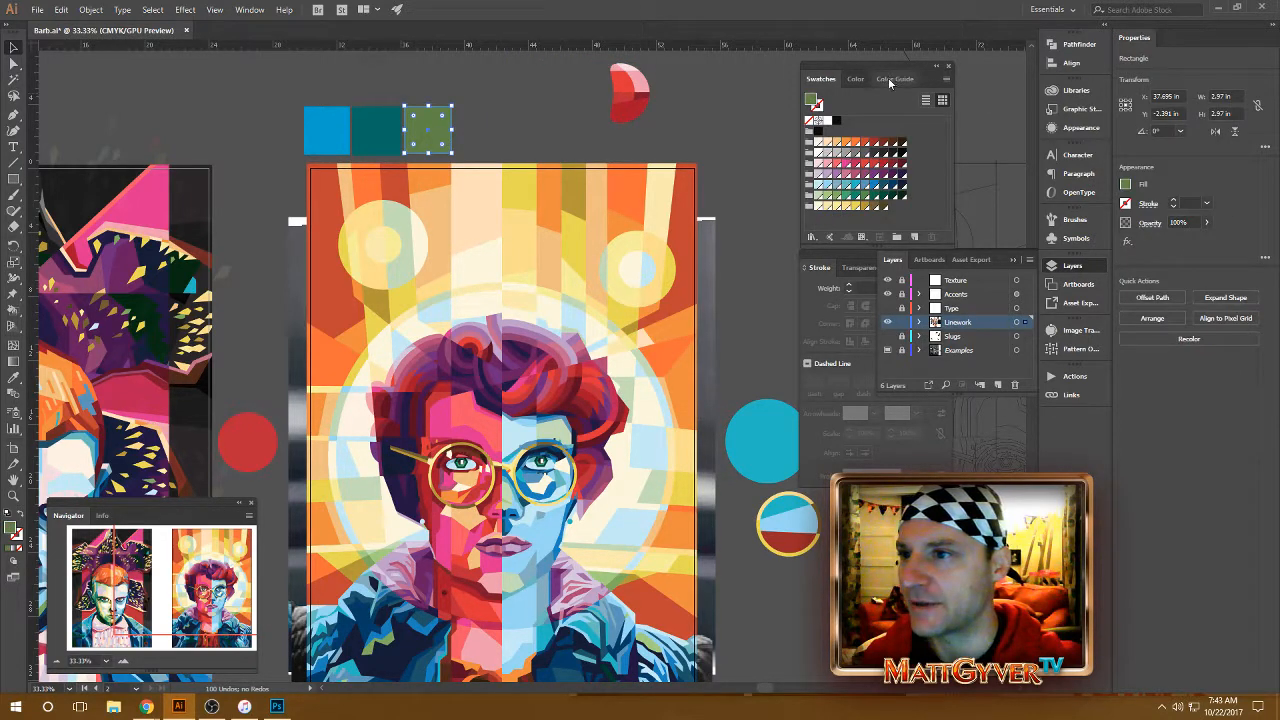
left_click(855, 78)
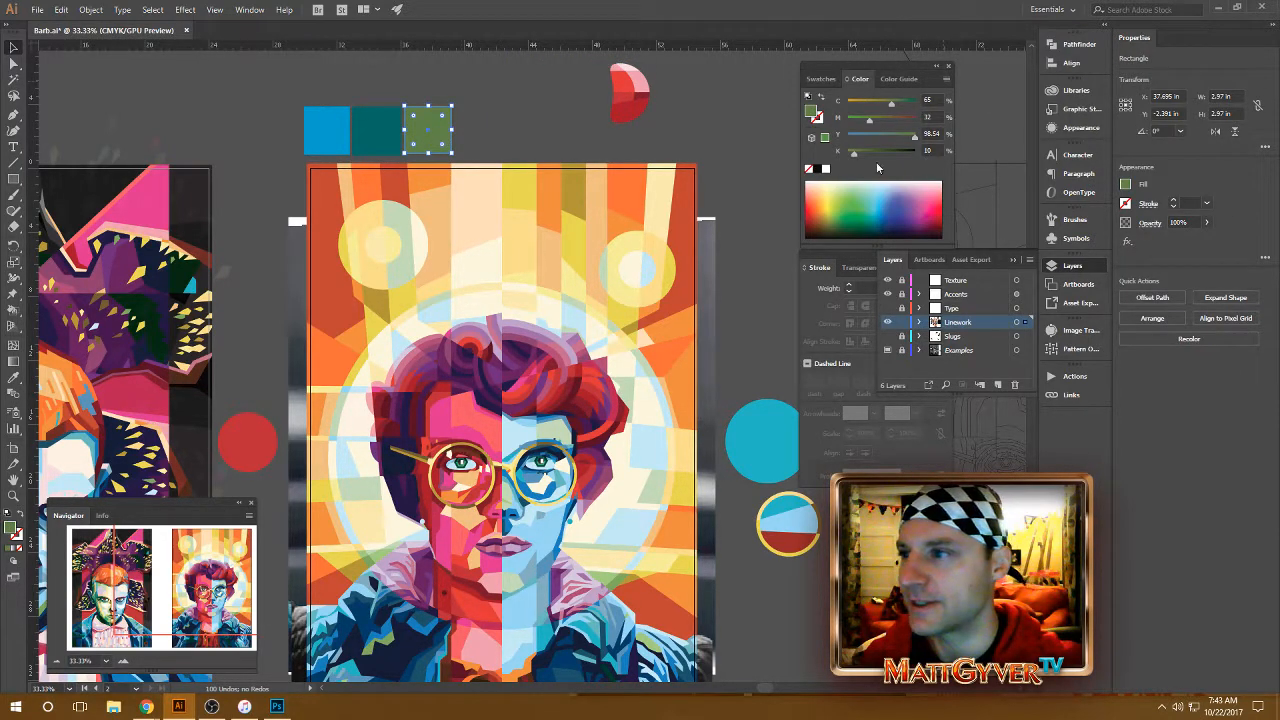
left_click(376, 130)
left_click(327, 130)
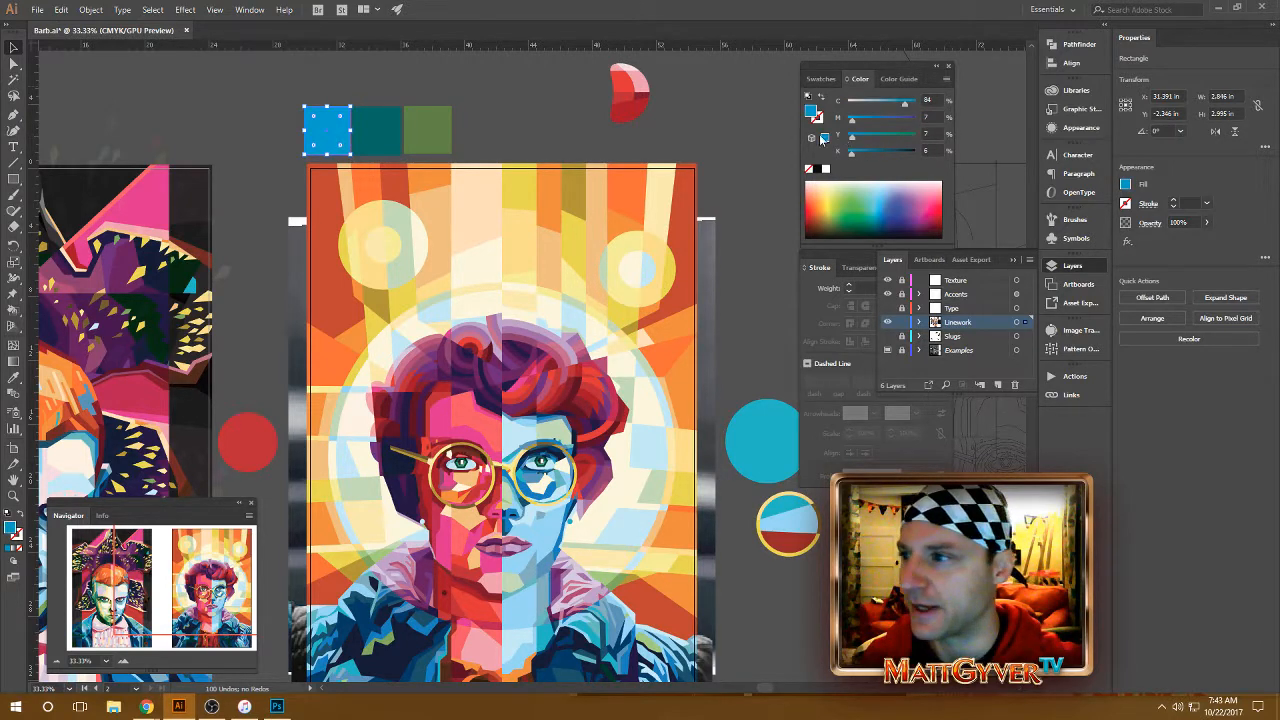
Undo the deletion of the blue, teal and green color group
left_click(480, 123)
left_click_drag(480, 123, 560, 105)
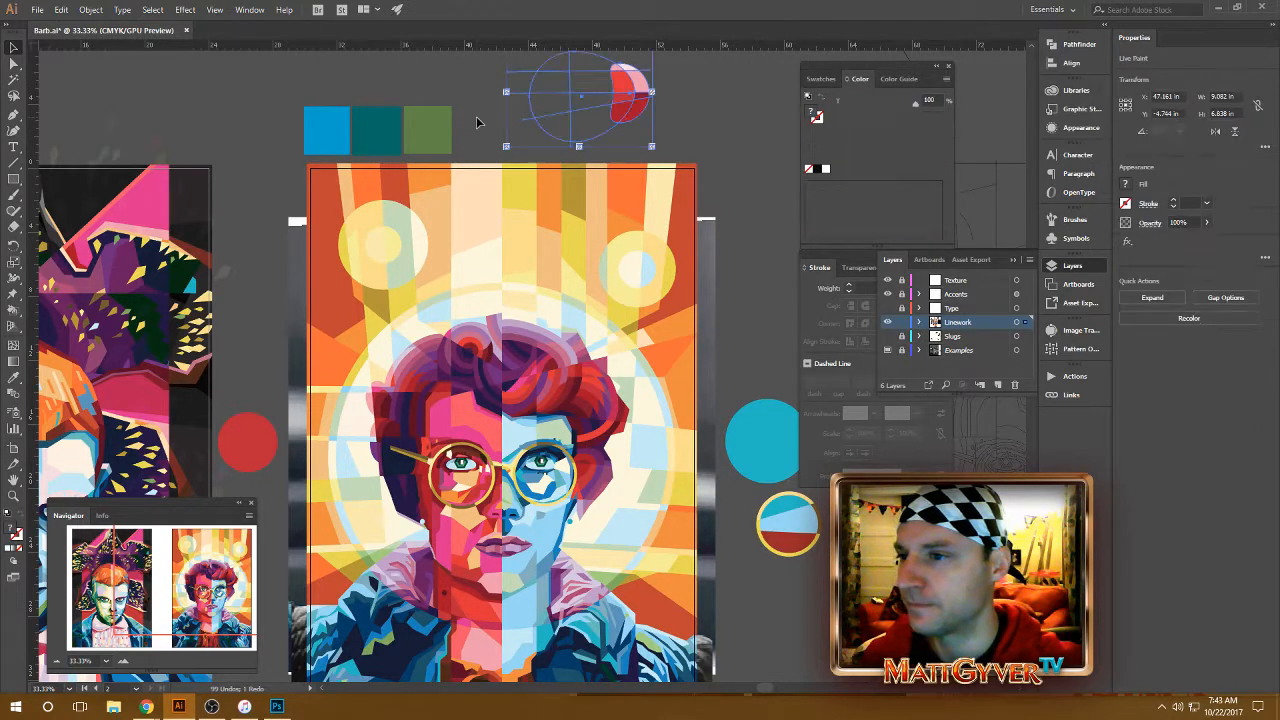
left_click(733, 135)
left_click(821, 78)
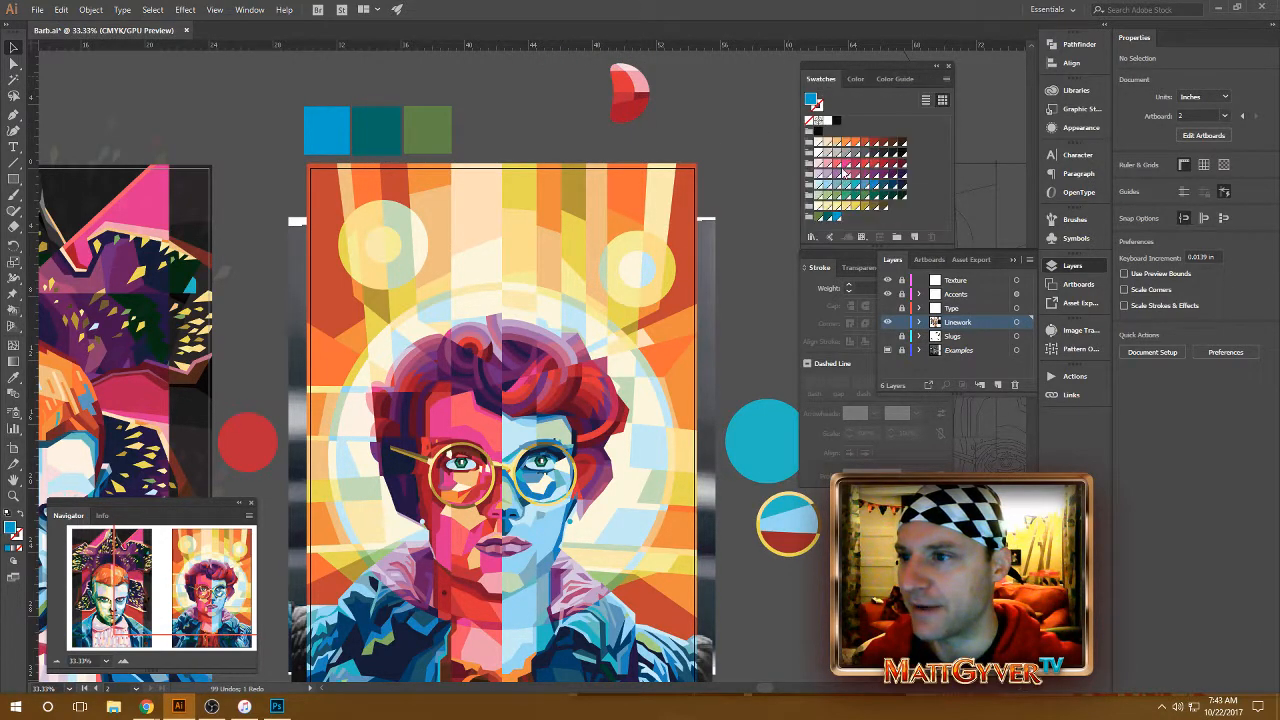
Examine the global tint sliders for the fills of the green and teal squares
left_click(428, 140)
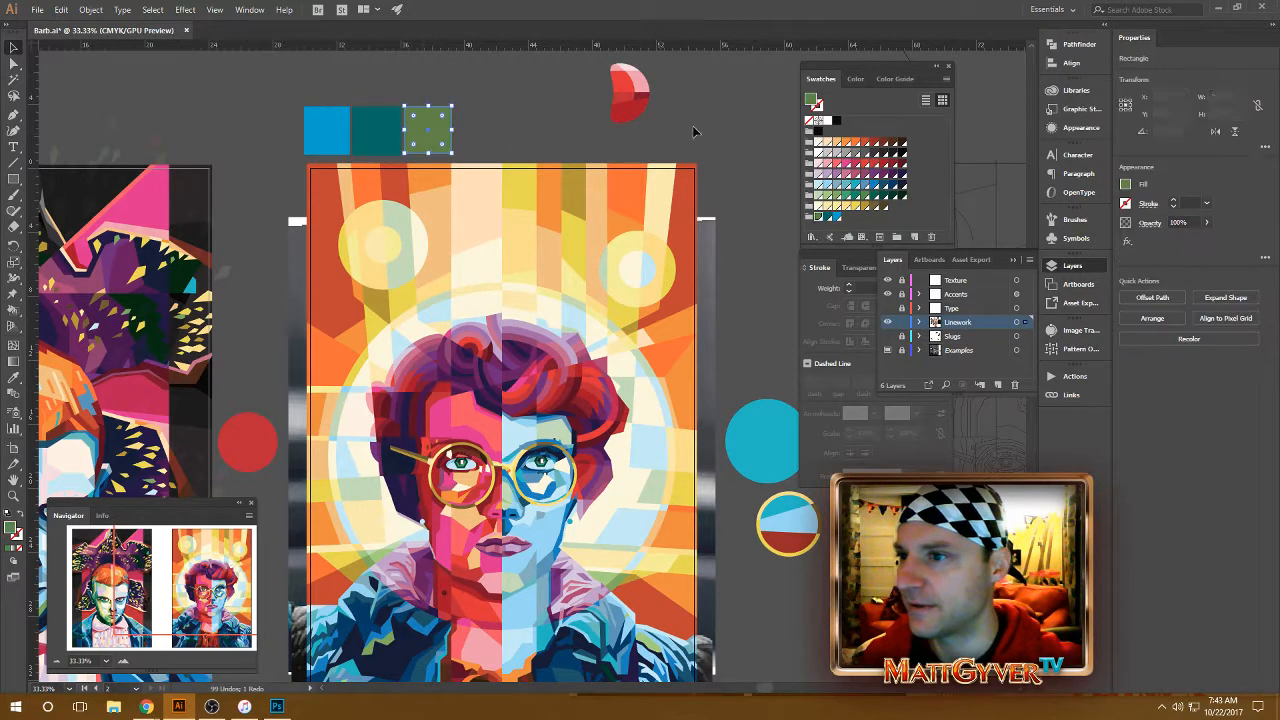
left_click(856, 78)
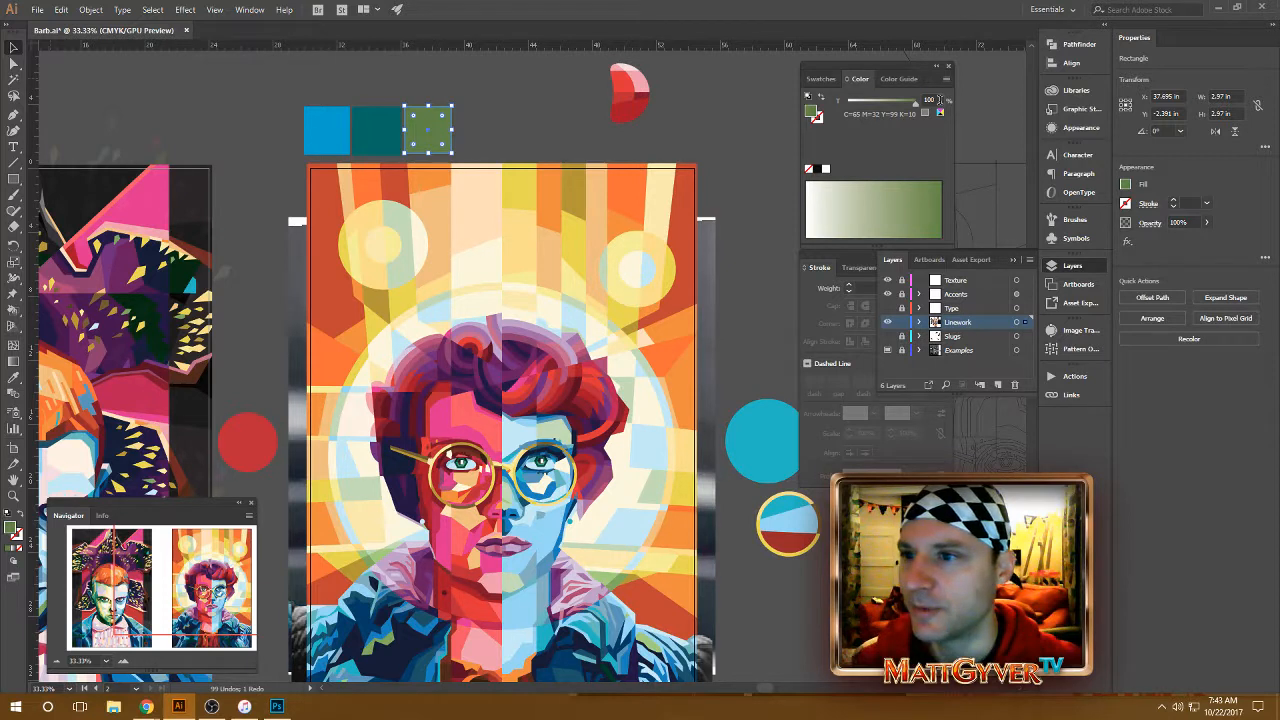
key("ctrl+alt+bracketleft")
key("ctrl+alt+bracketleft")
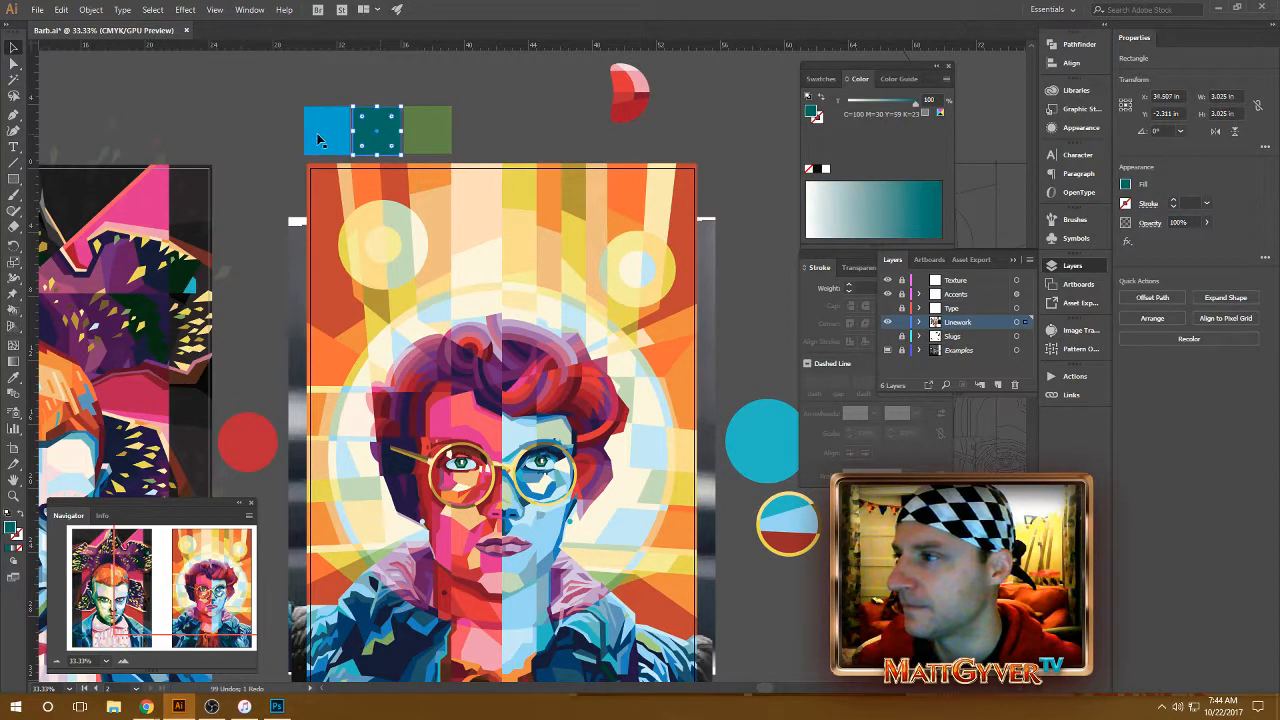
left_click_drag(916, 105, 945, 105)
left_click(753, 133)
left_click(386, 134)
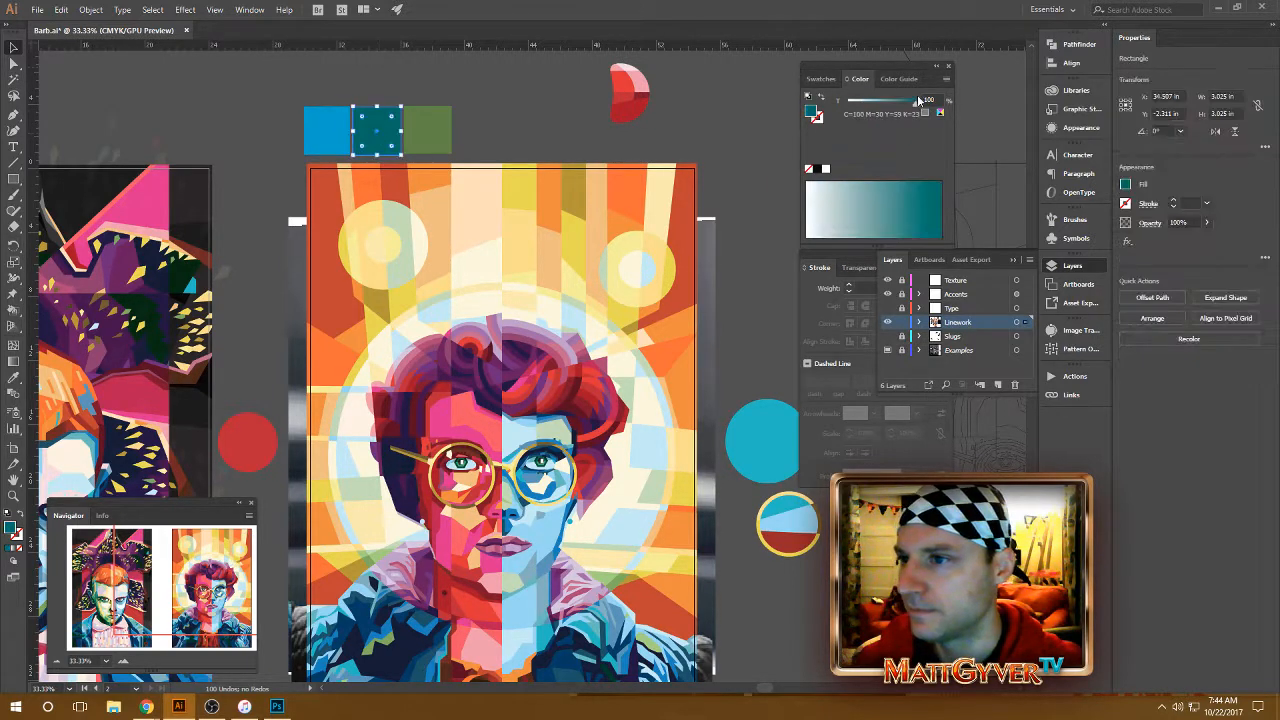
left_click(440, 138)
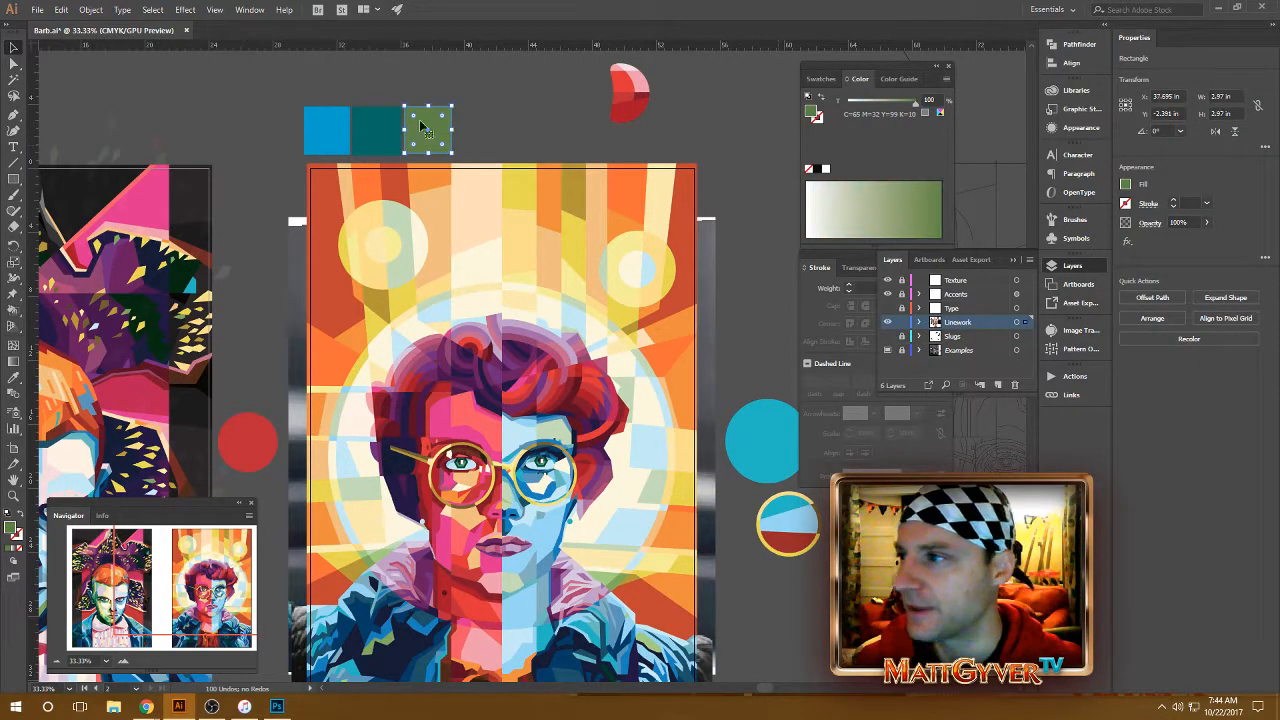
Convert the green square's fill from its global swatch to an unlinked CMYK process color
left_click(821, 79)
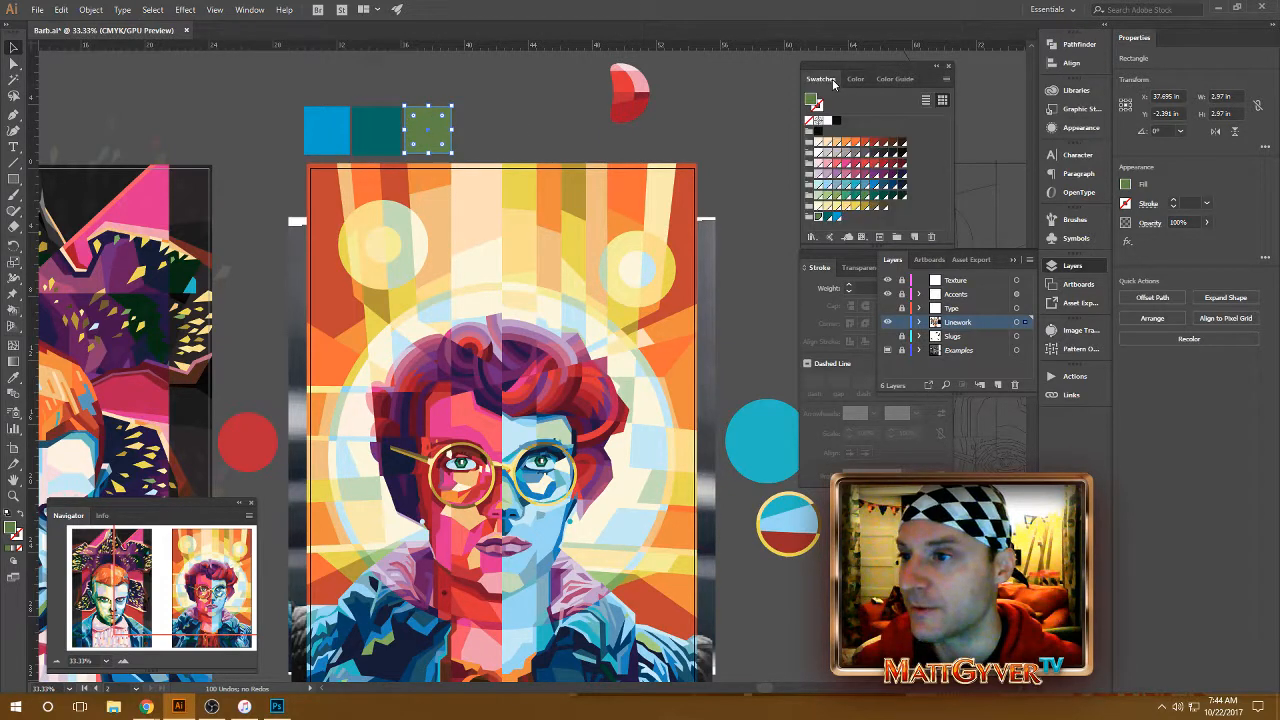
left_click(858, 79)
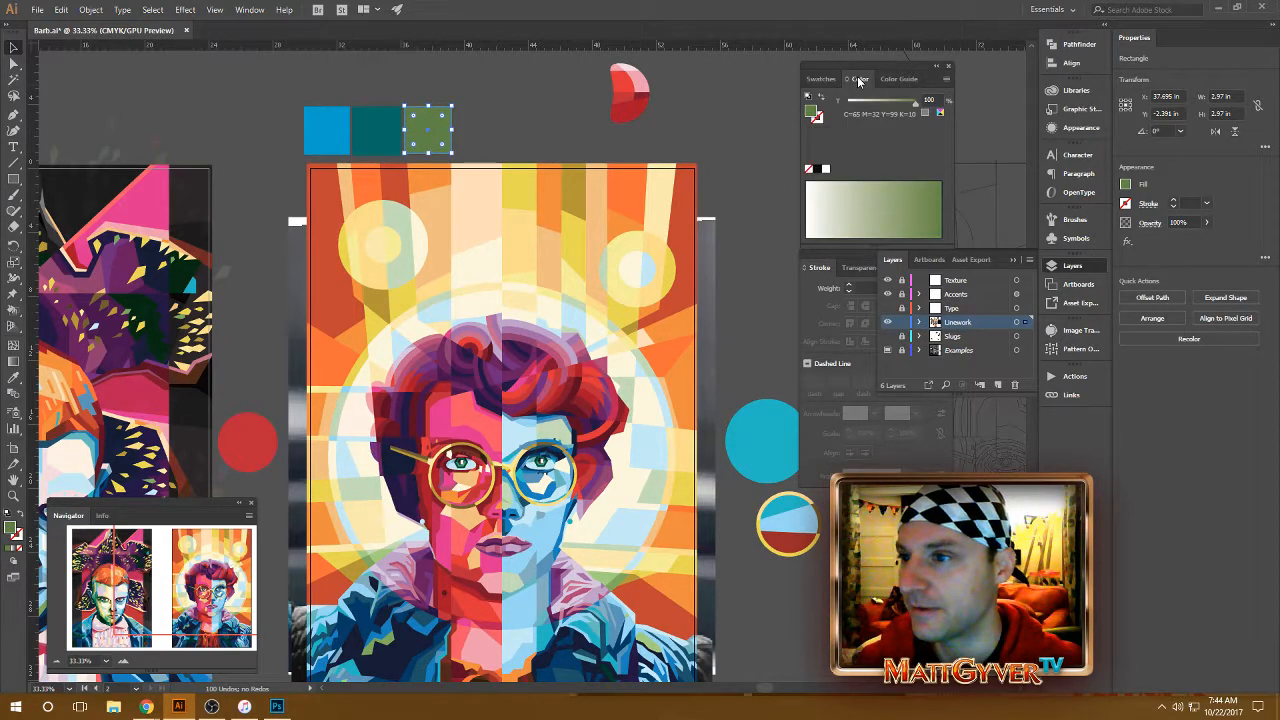
left_click(940, 115)
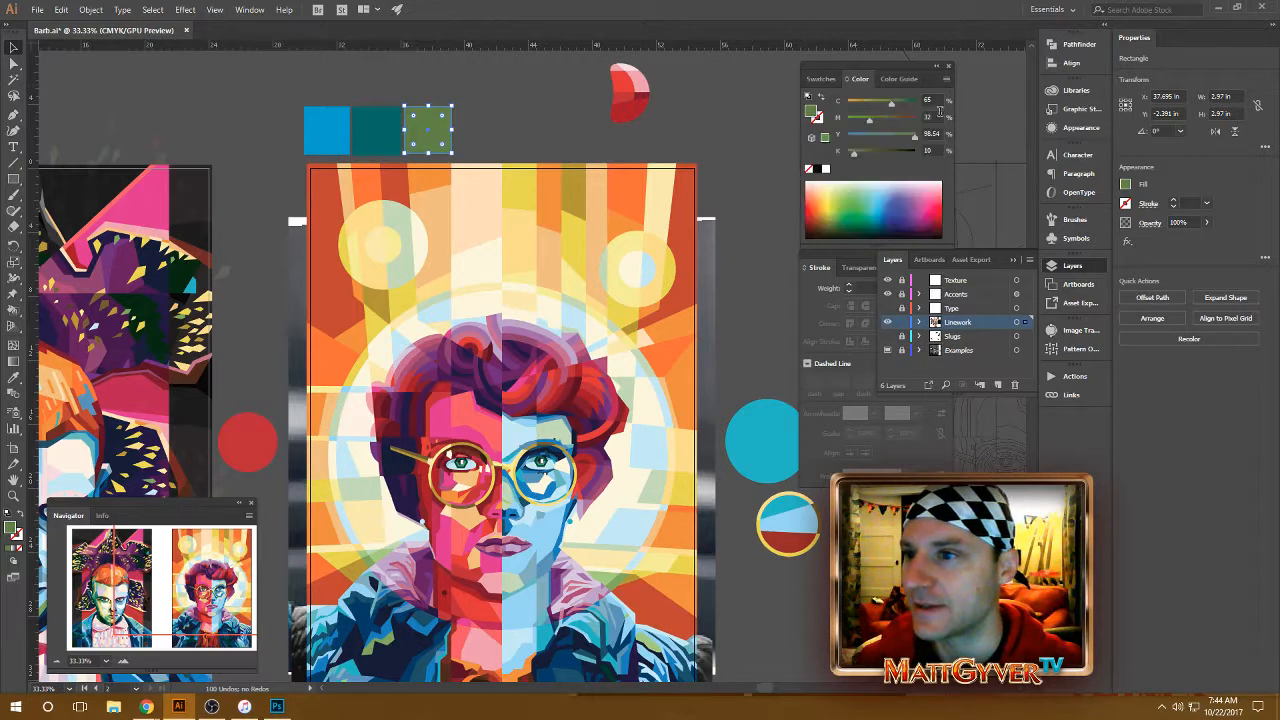
Compare the color settings of the teal and blue squares with the green square and check its link to the swatches
left_click(542, 122)
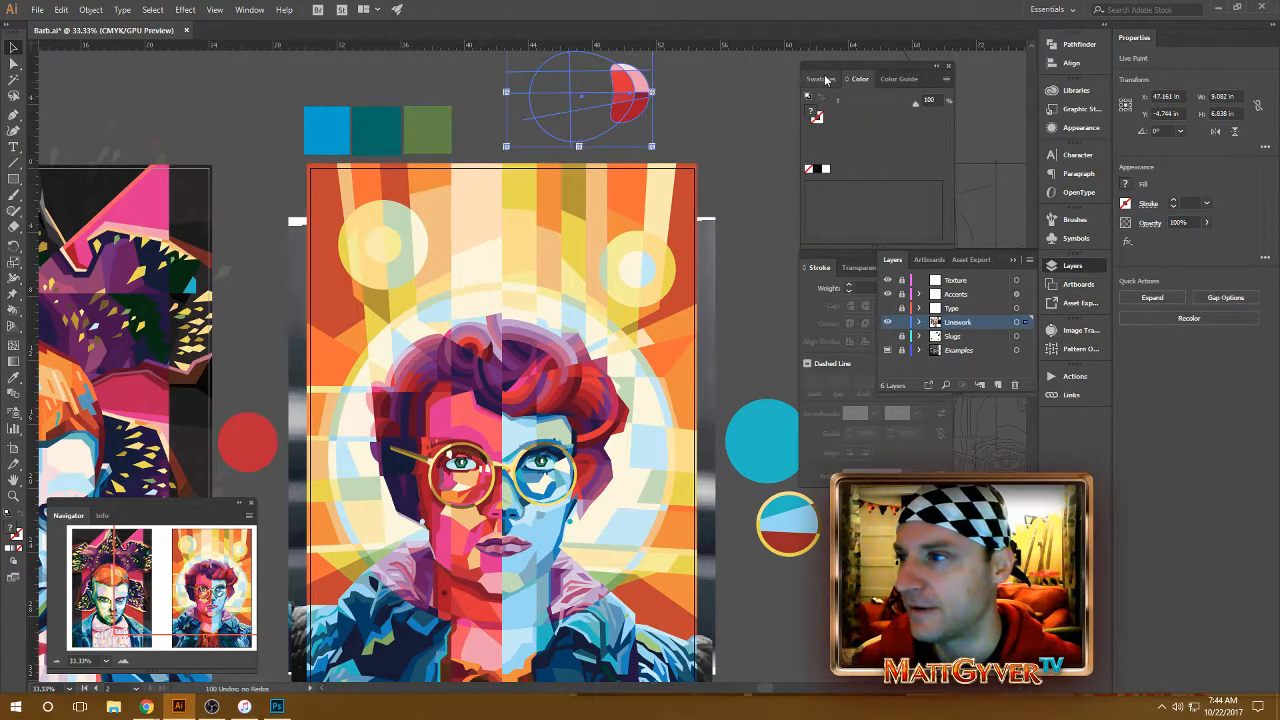
left_click(479, 118)
left_click(377, 130)
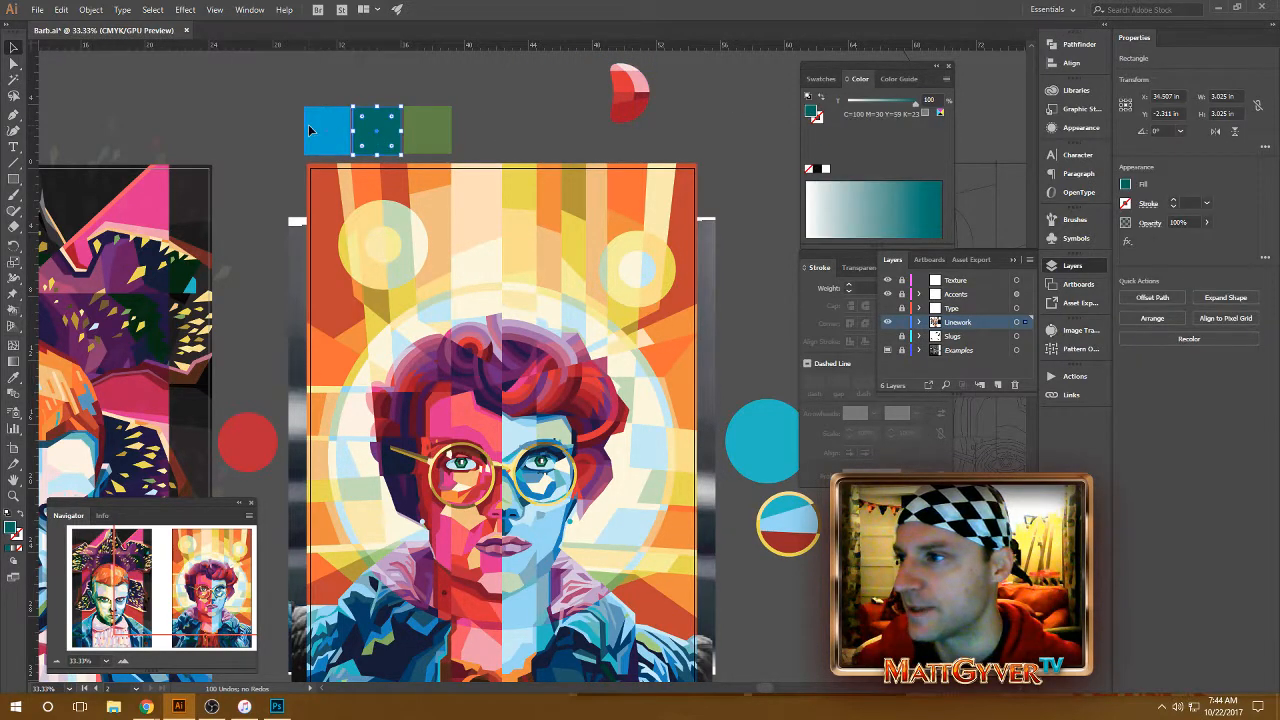
left_click(312, 133)
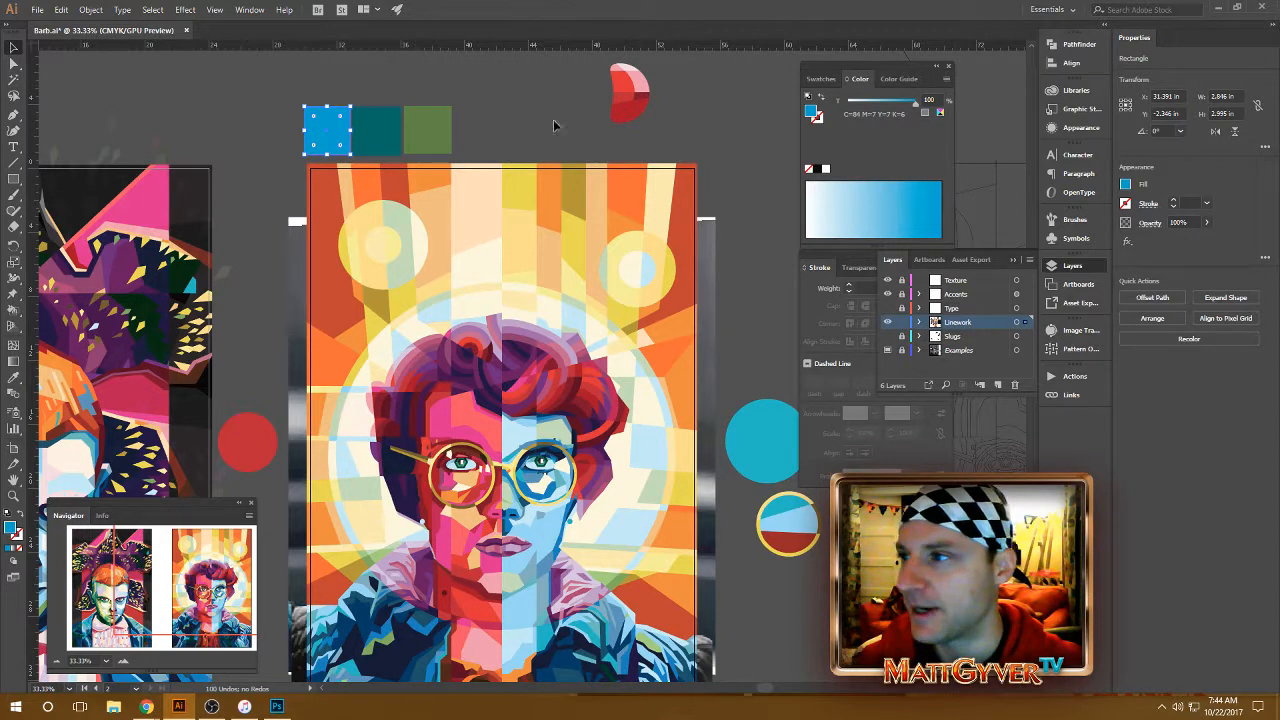
left_click(419, 145)
left_click(821, 78)
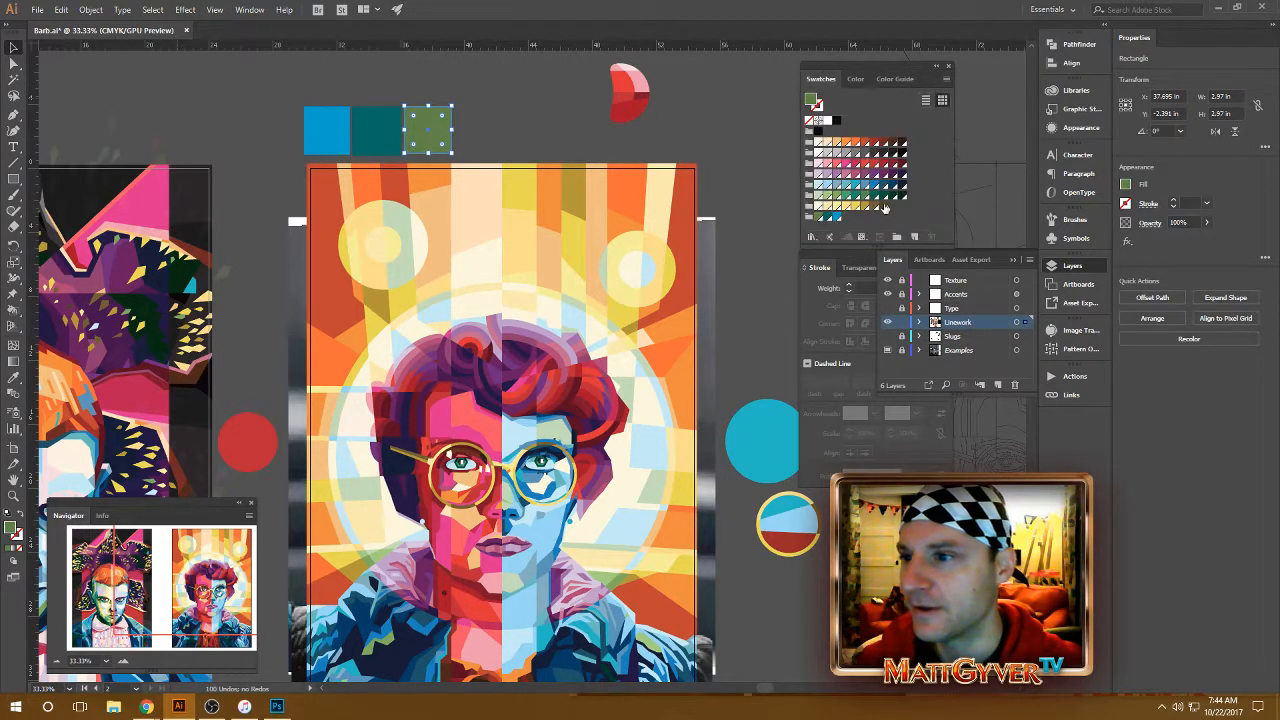